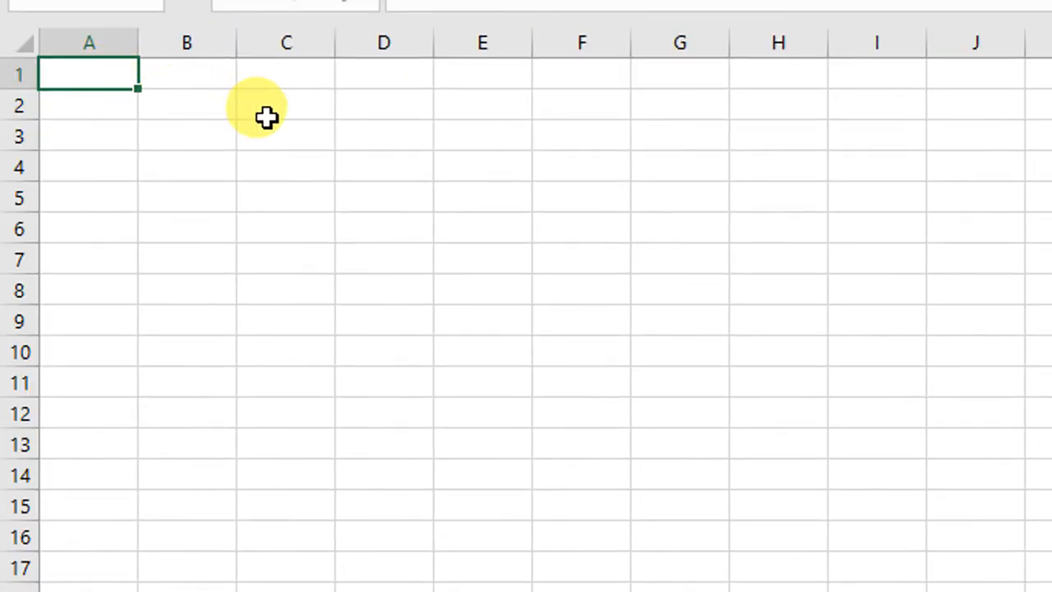
Step: Enter the comparison formula =5>3 in cell C2 and review it in the cell
left_click(268, 115)
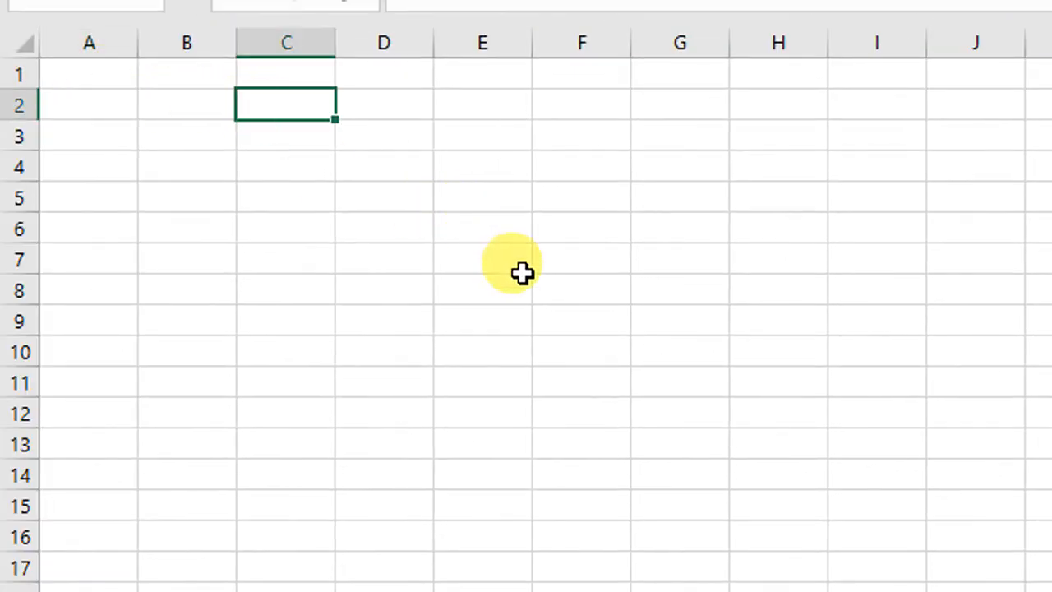
type("=5>3")
key("Return")
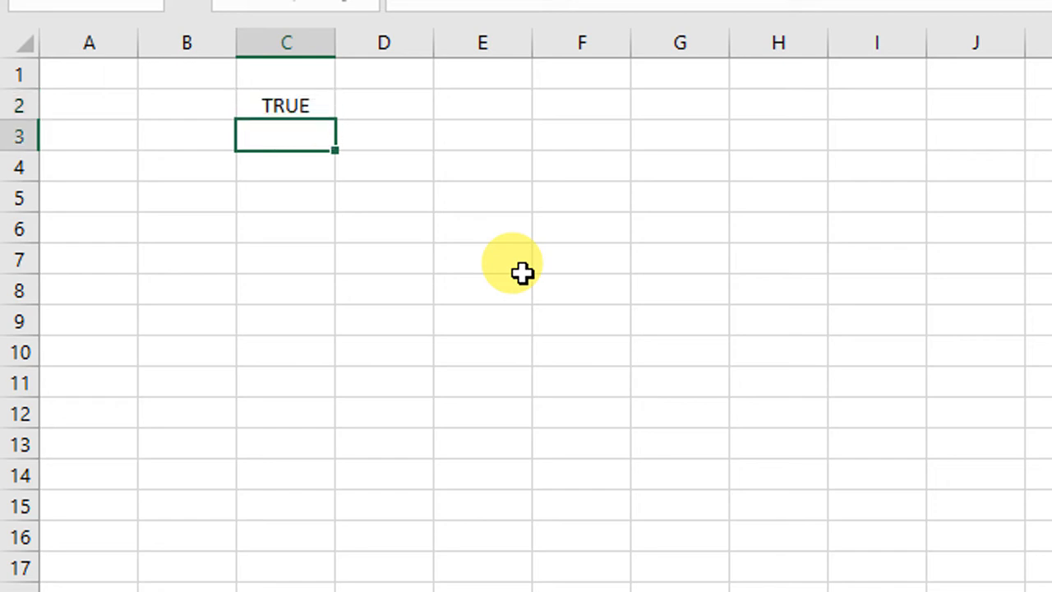
key("Up")
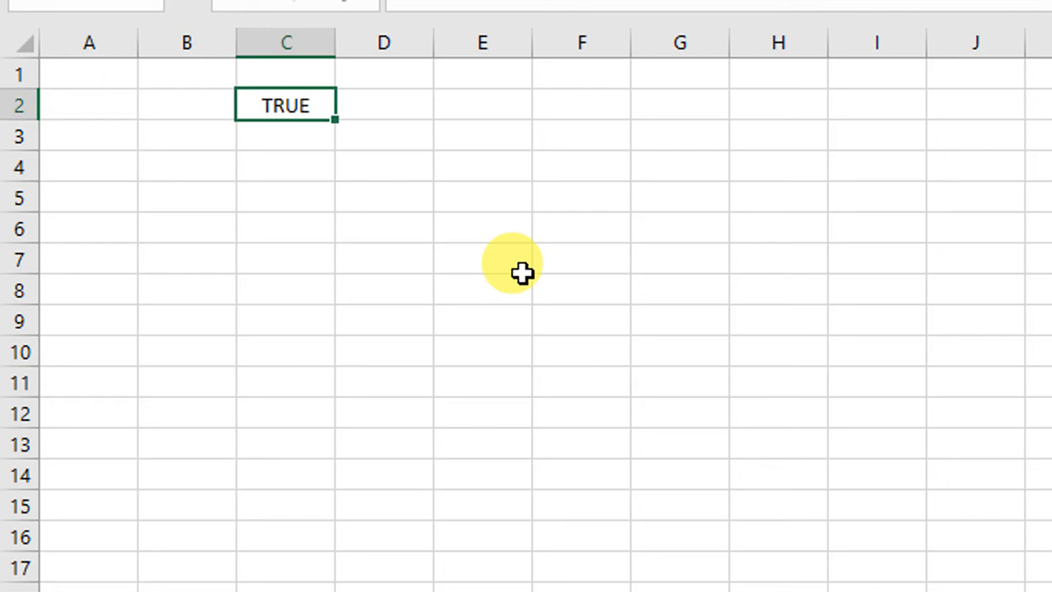
key("F2")
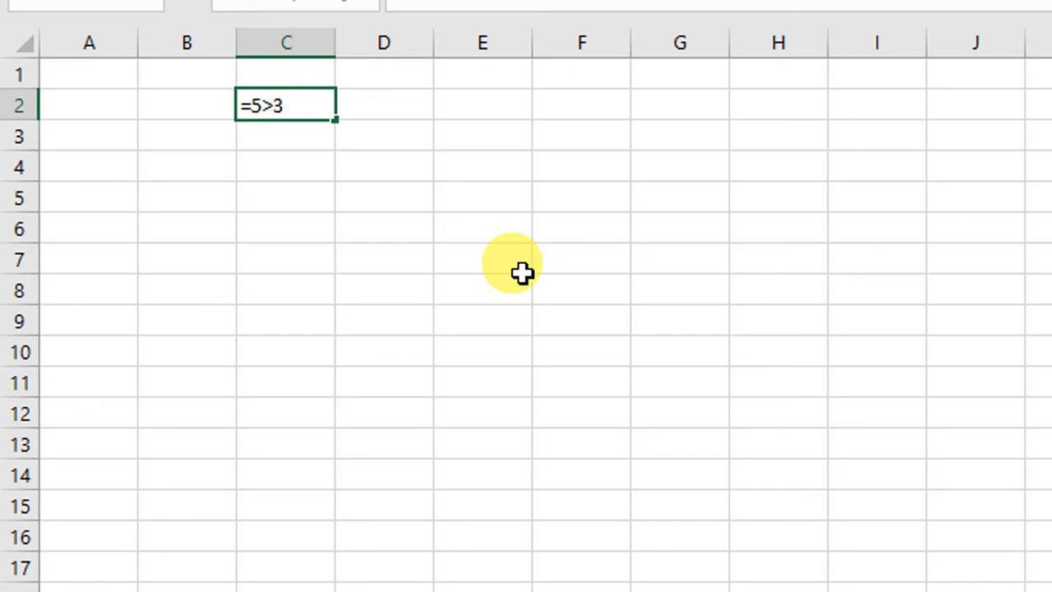
key("Return")
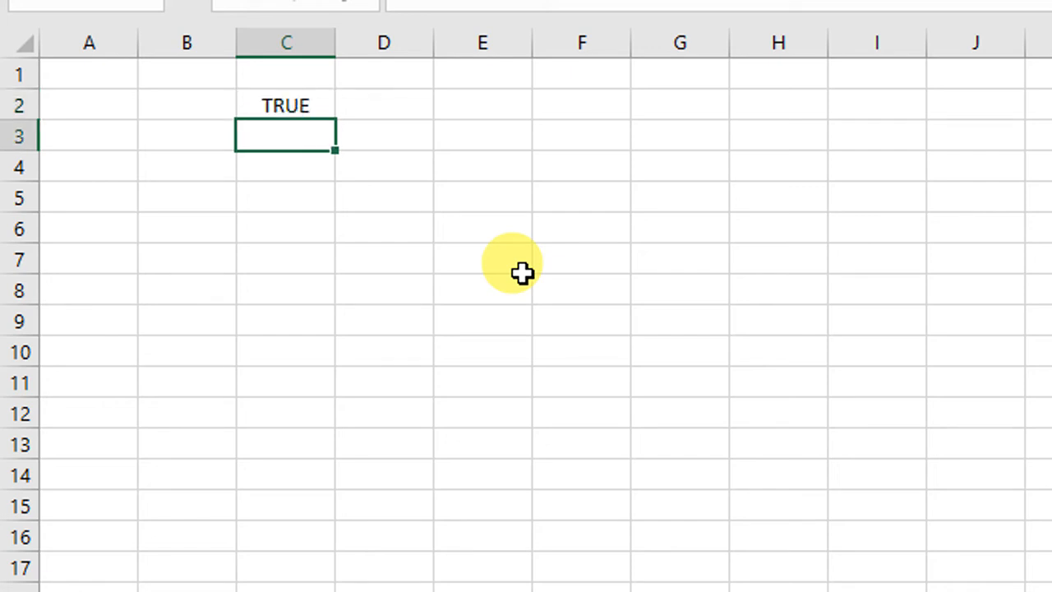
Step: Enter =AND(5>3,5>2,5>1) in cell C3 to test three conditions together
type("=AND(5>3,5")
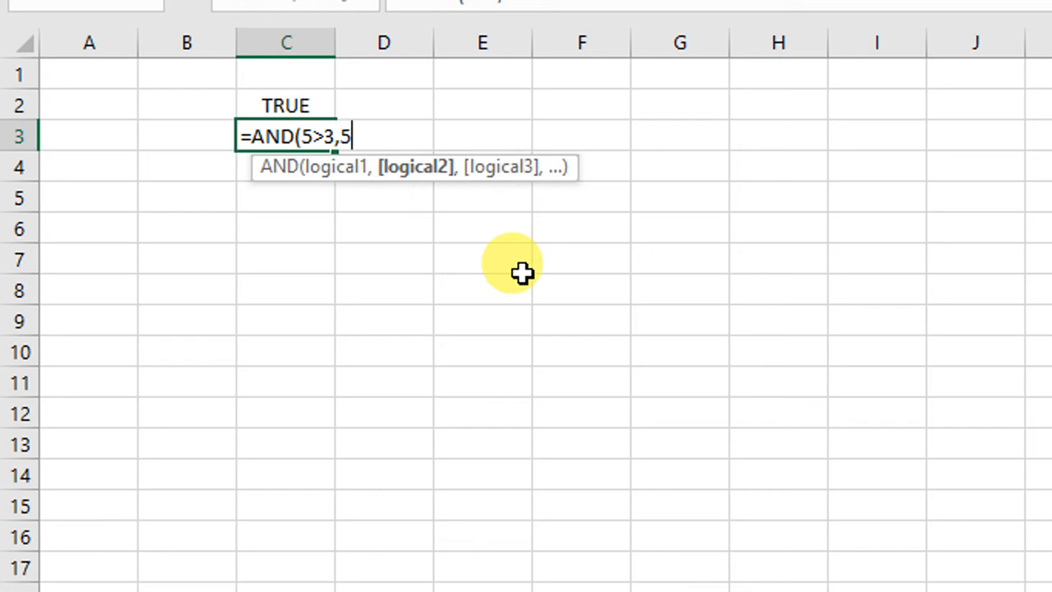
type(">2,5>1)")
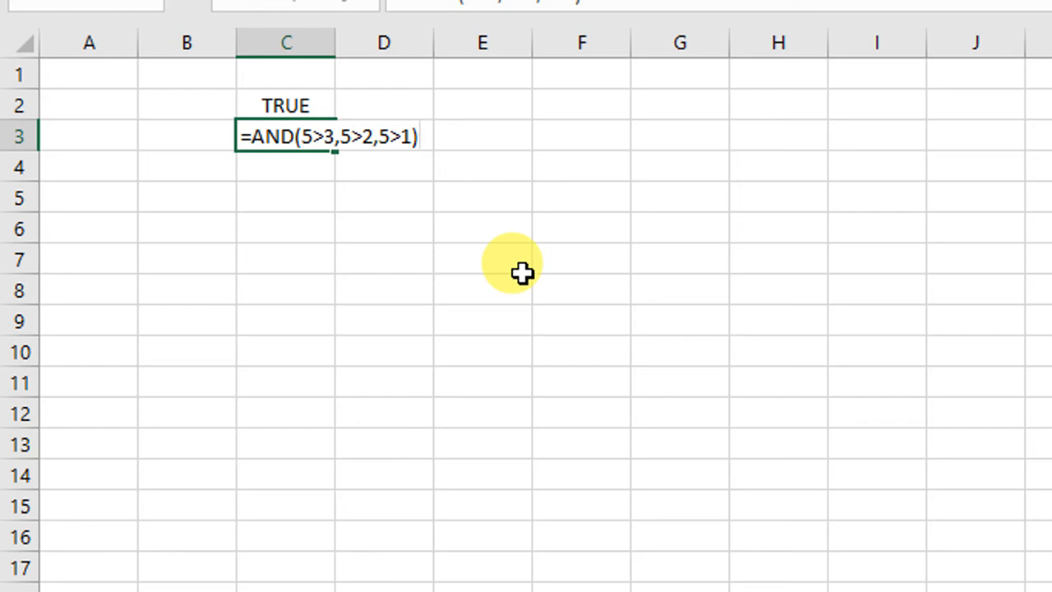
key("Return")
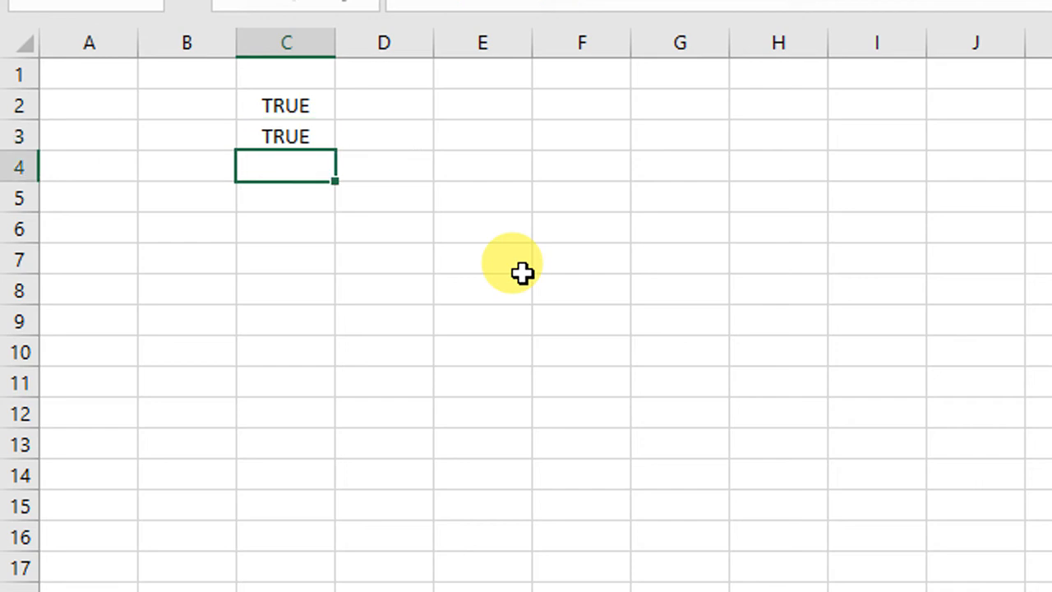
Step: Change the third condition of the AND formula in C3 to 5>11
key("Up")
key("F2")
key("Left")
type("1")
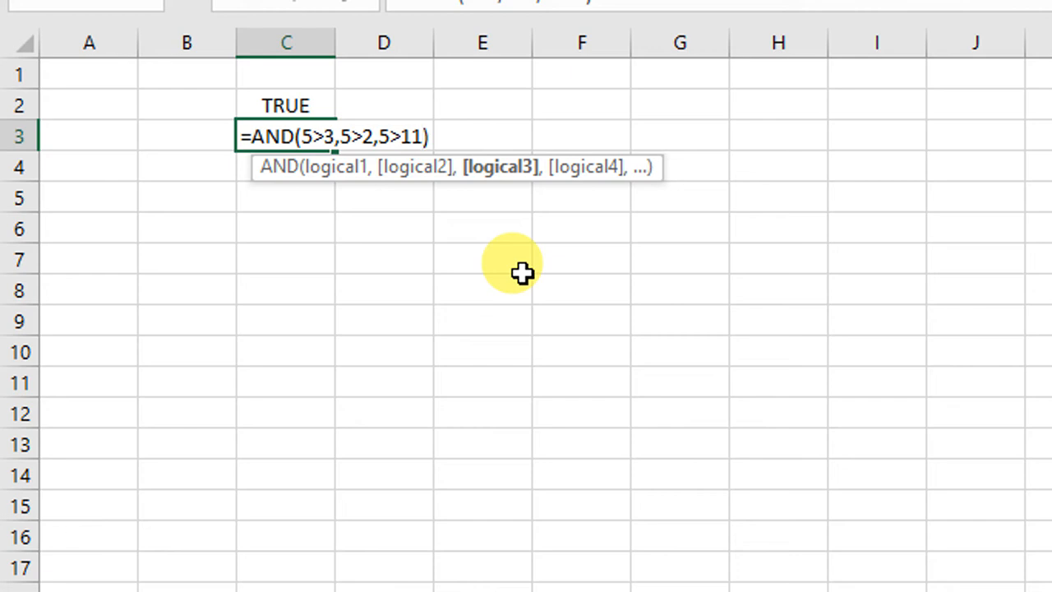
key("Return")
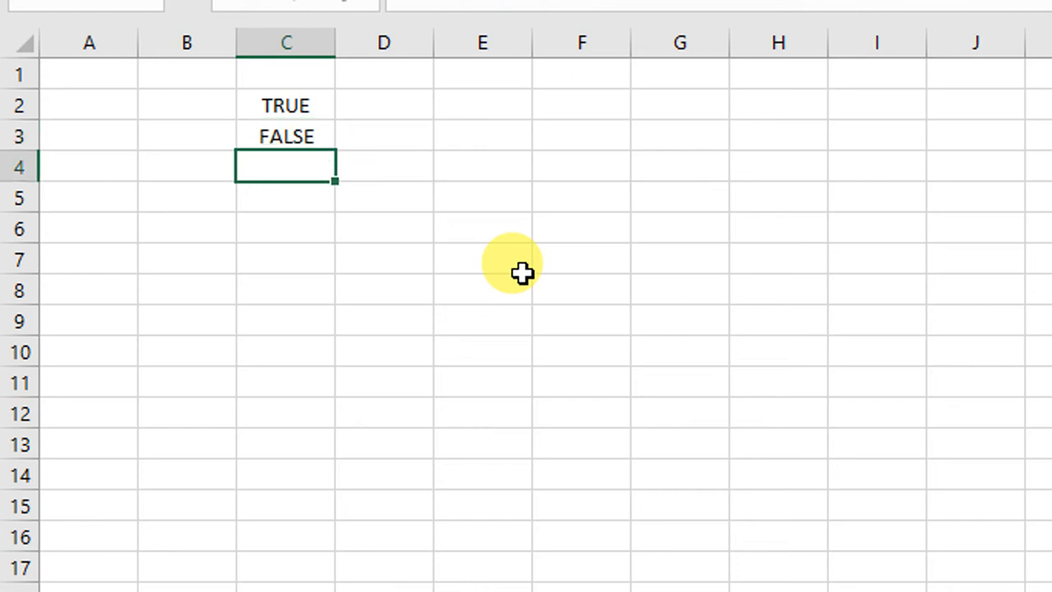
Step: Enter =OR(5>1,5>12) in cell C4 to test whether either condition holds
type("=OR")
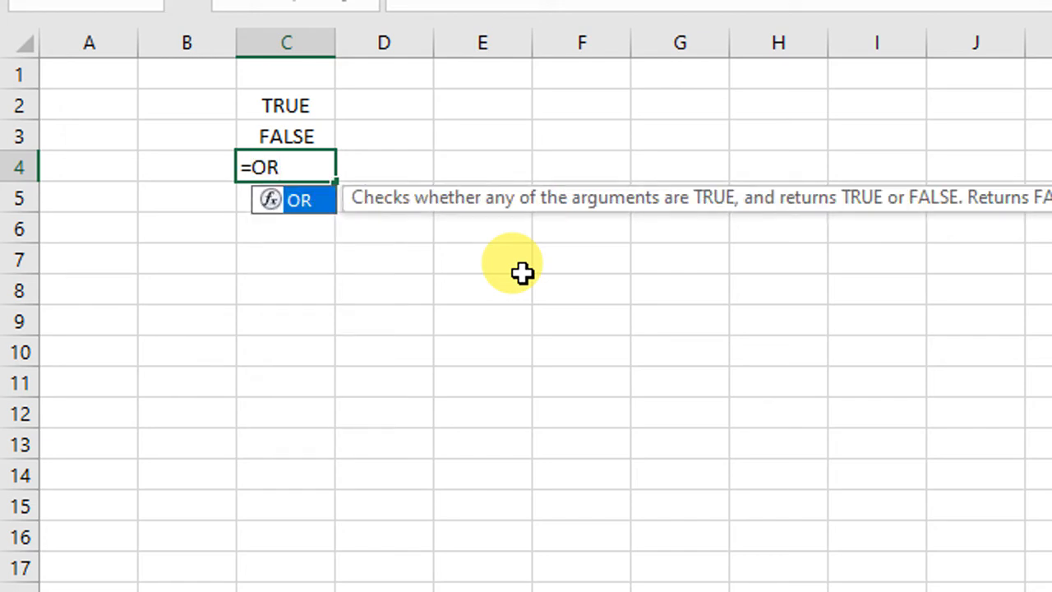
type("(5")
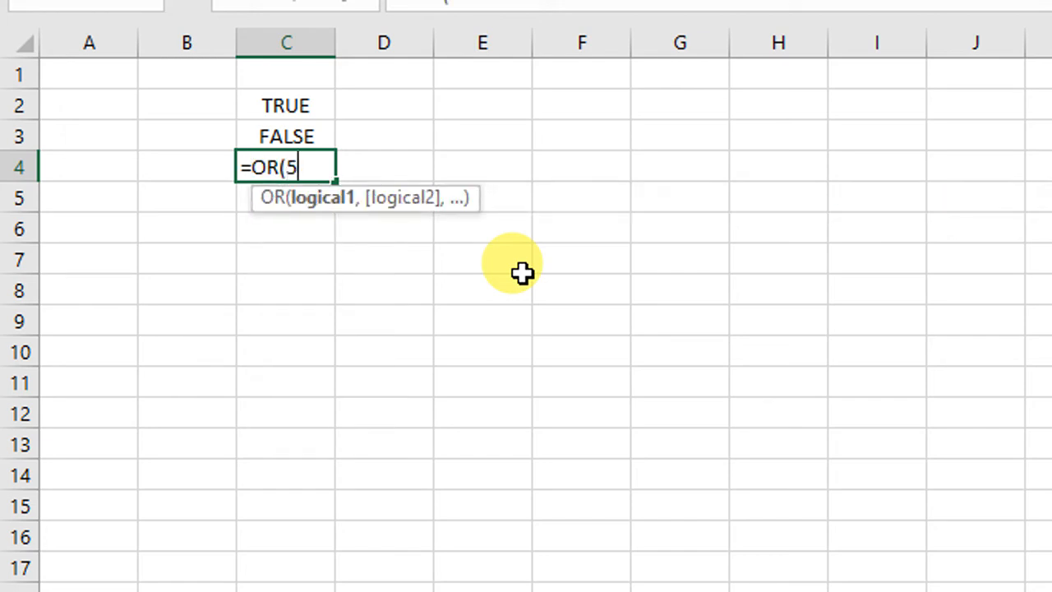
type(">1,5")
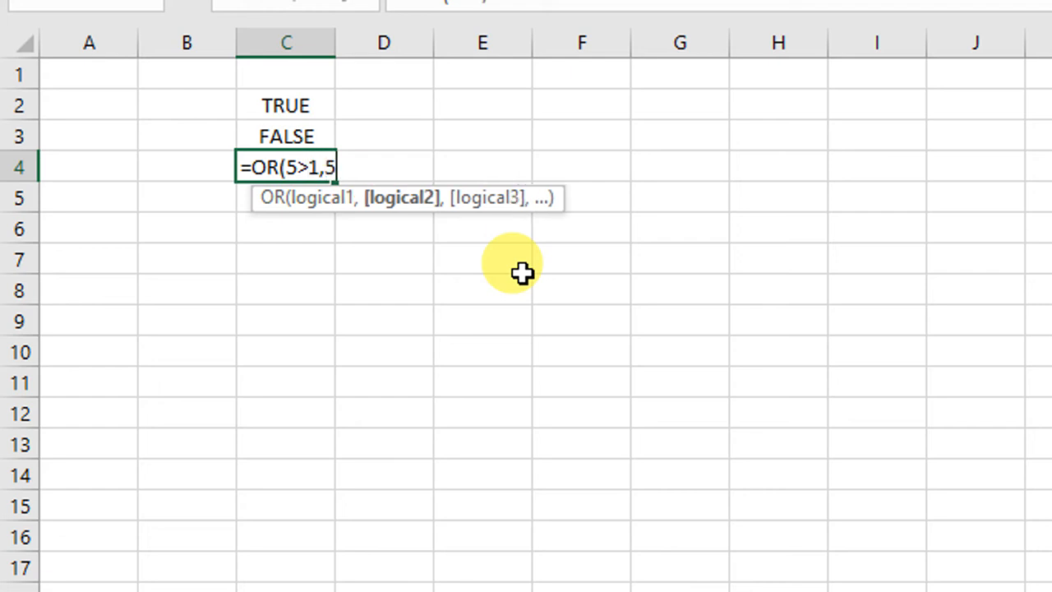
type(">12)")
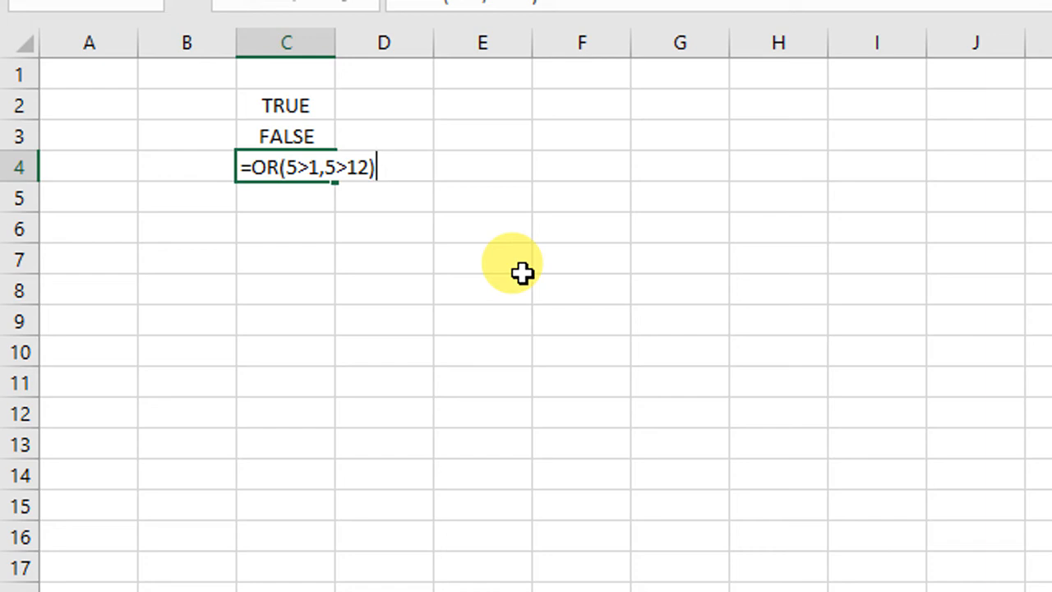
key("Return")
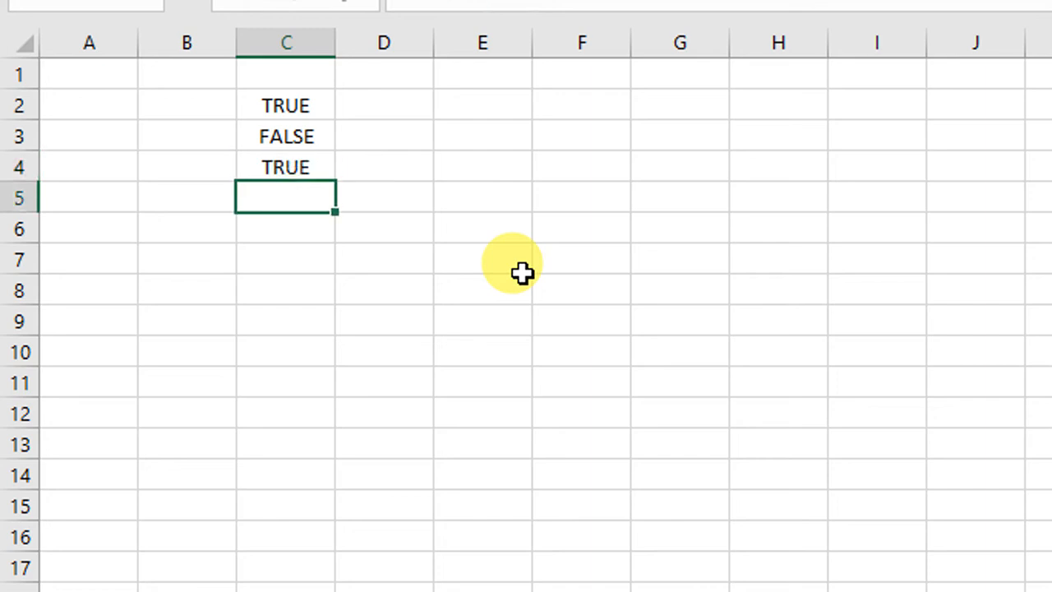
Step: Enter =NOT(2>1) in cell C5 to reverse the comparison's logical result
type("=NOT")
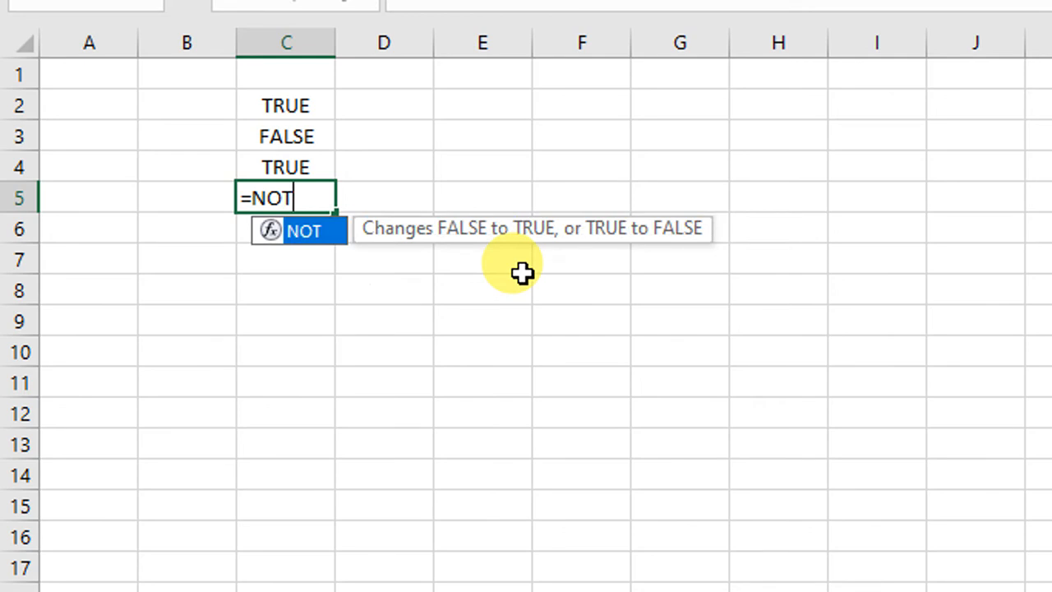
type("(2>1)")
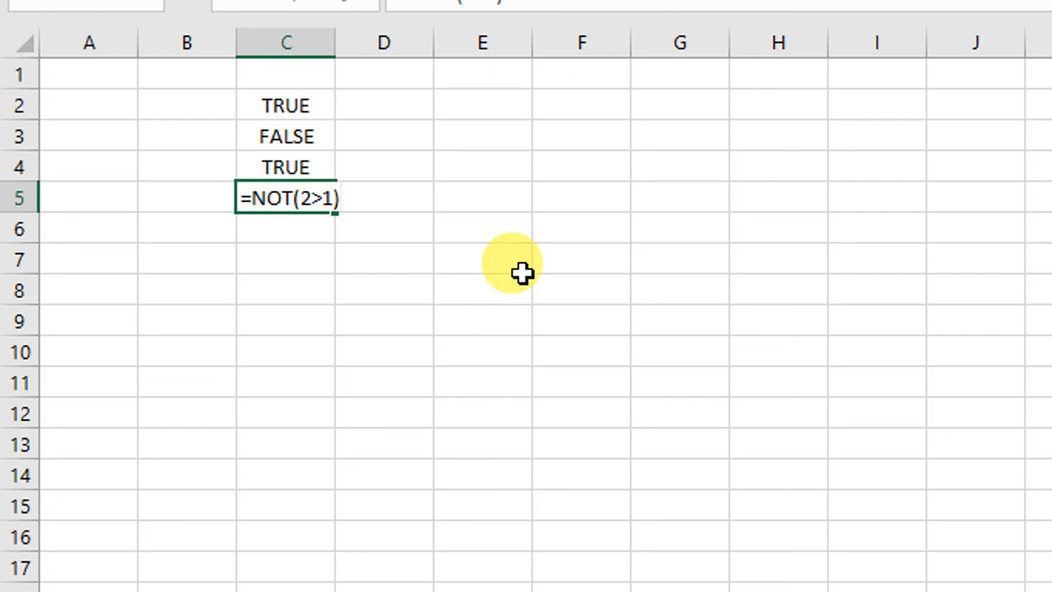
key("Return")
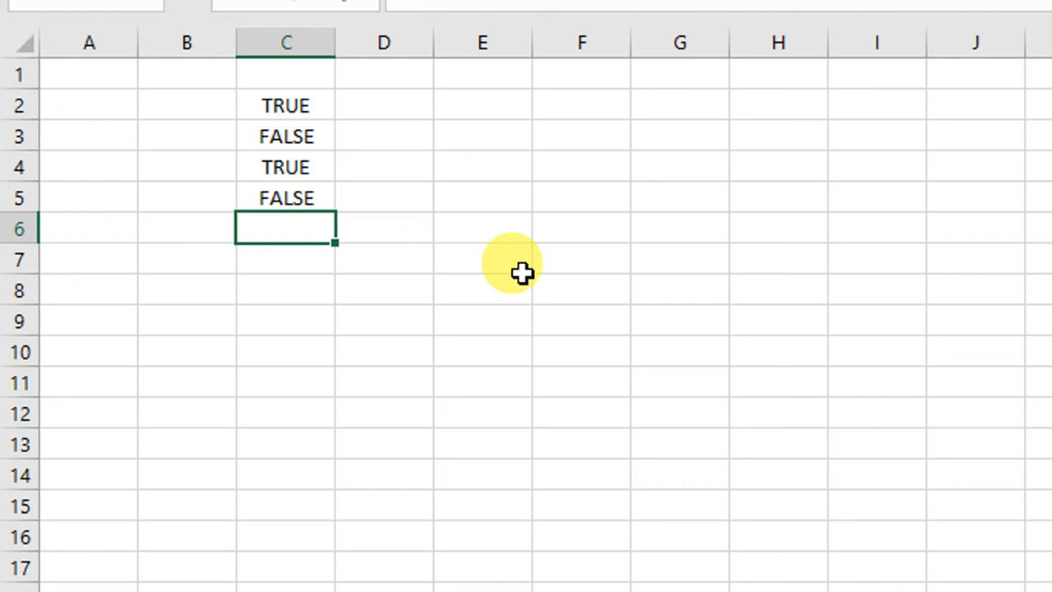
Step: Enter =XOR(4>1,4>5,4>7) in cell C6 and review the formula in the cell
type("=XOR(")
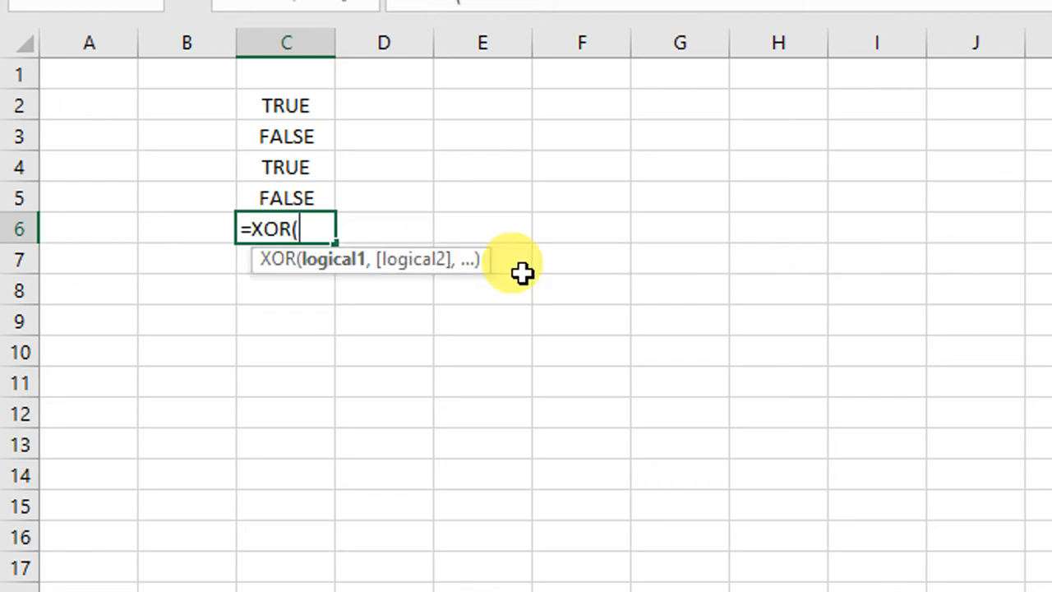
type("4>1,")
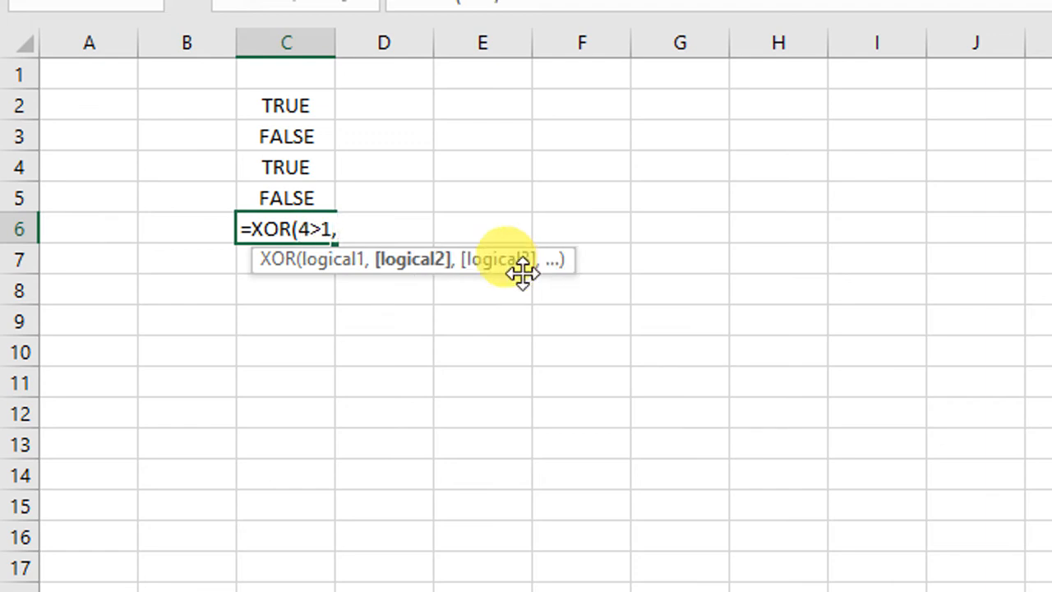
type("4>5,4>7)")
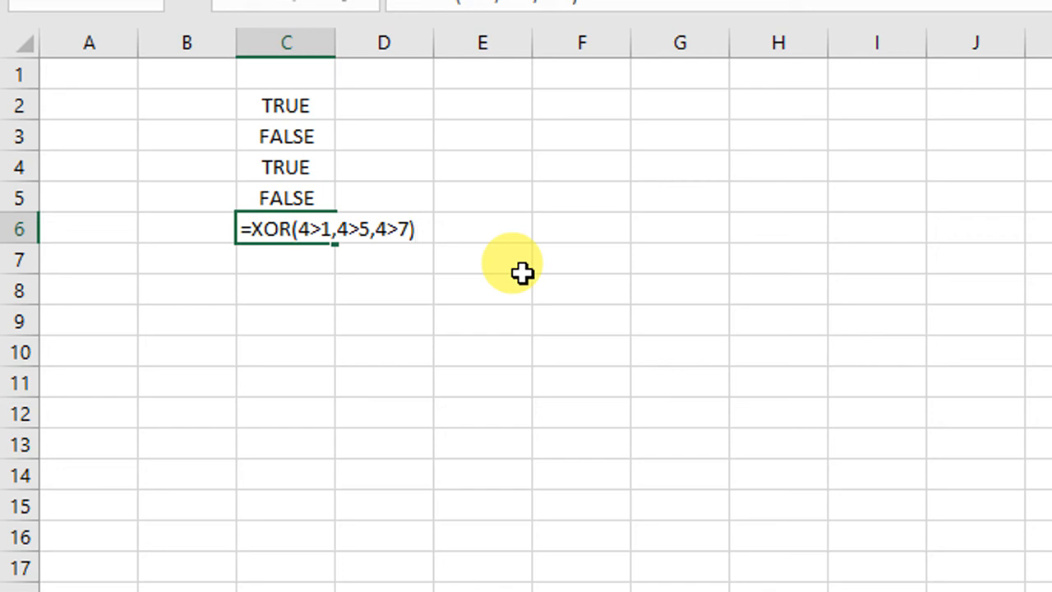
key("Return")
key("Up")
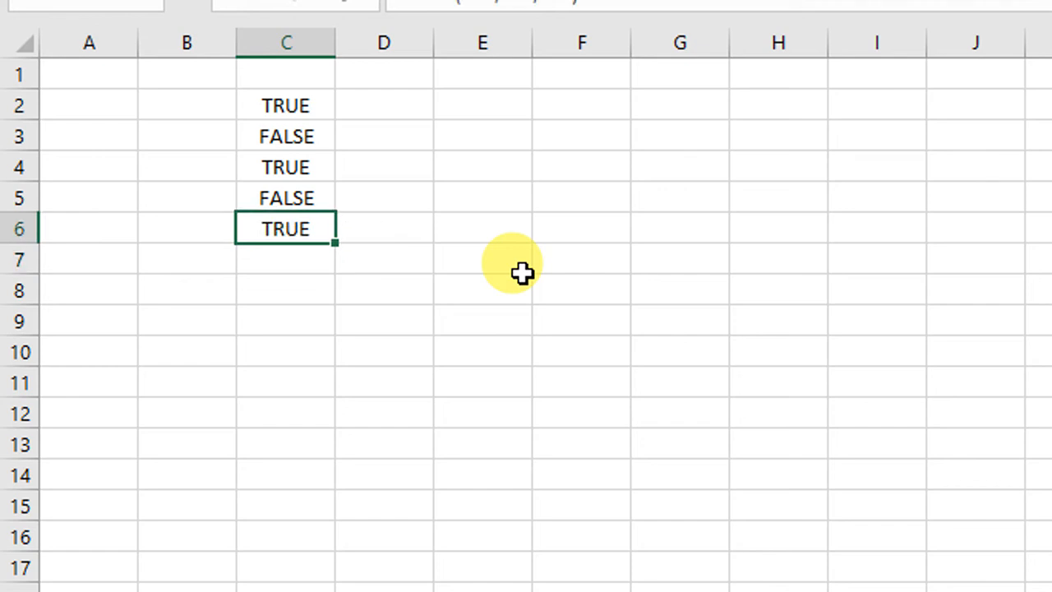
key("F2")
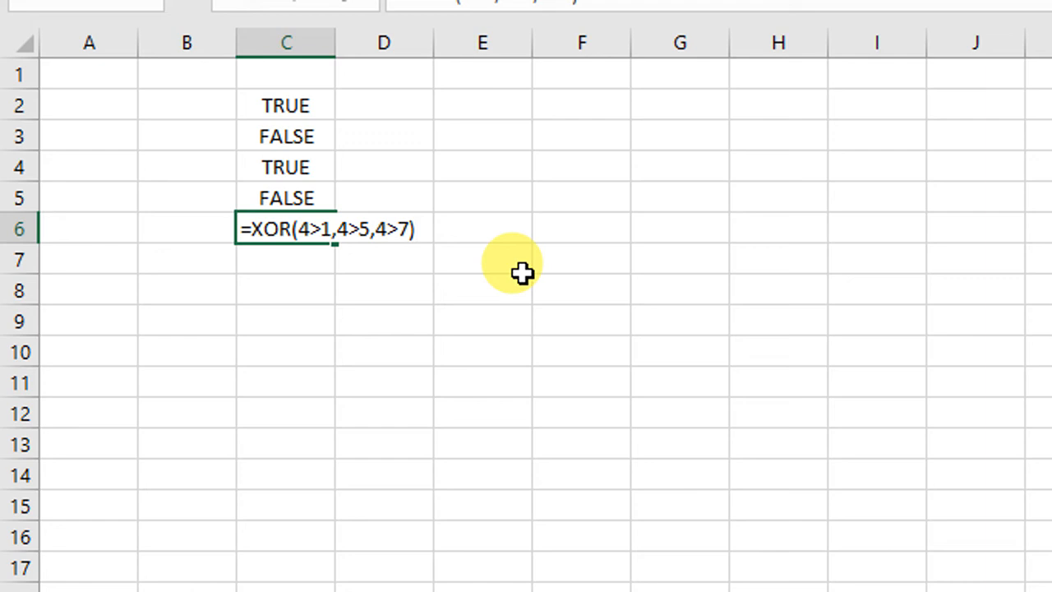
key("Return")
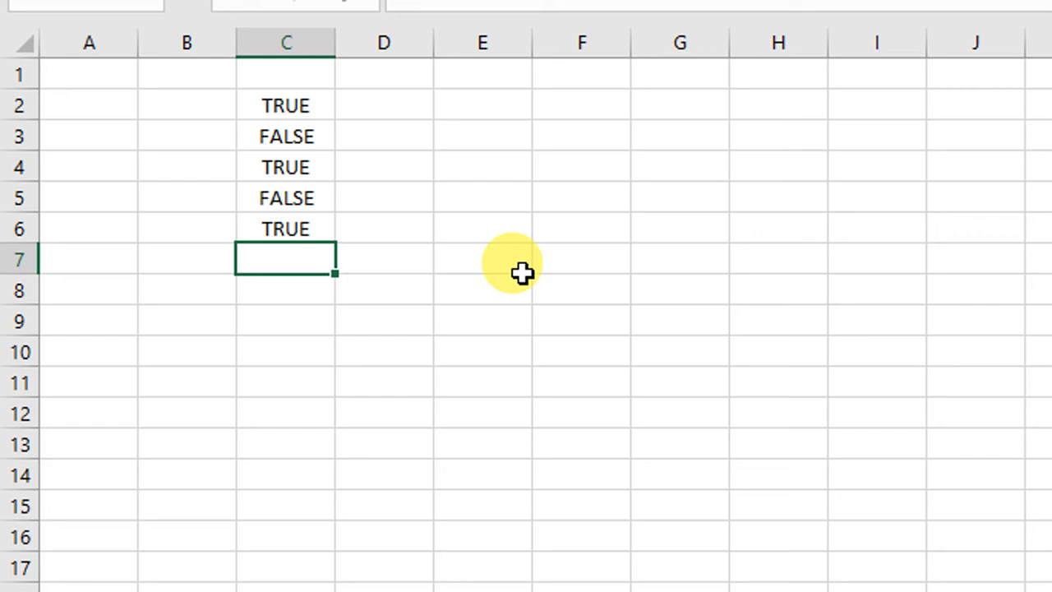
Step: Enter the nested formula =OR(AND(4>1,4>3),4>5) in cell C7
type("=OR(")
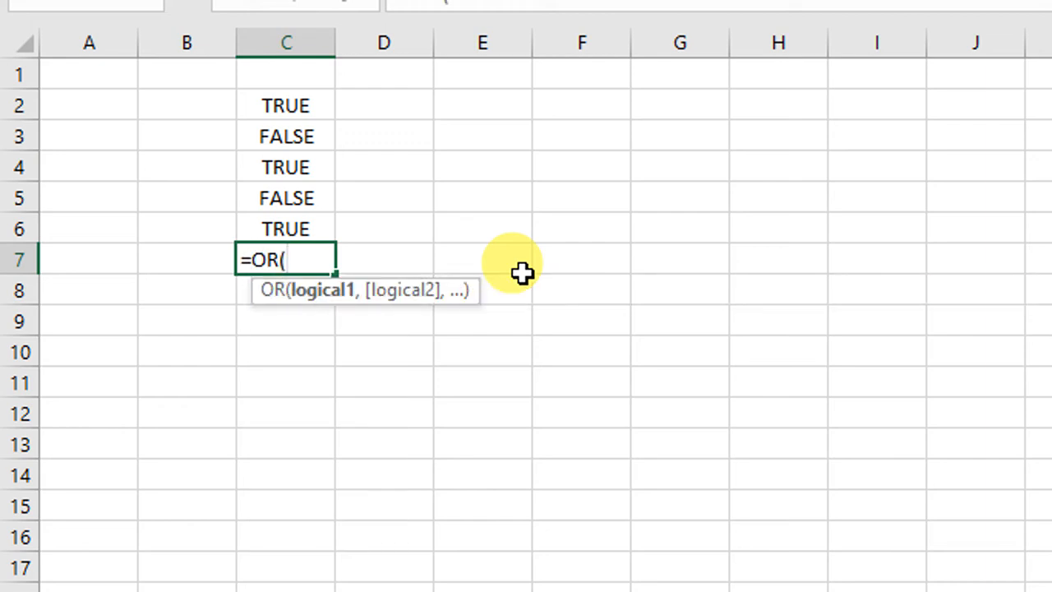
type("AND(")
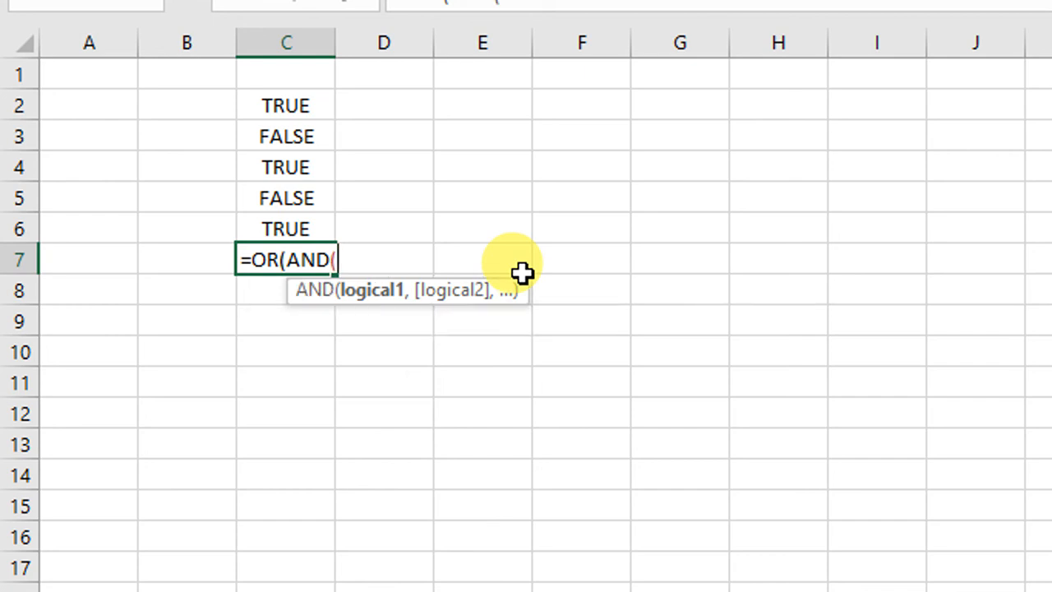
type("4>1,4>3")
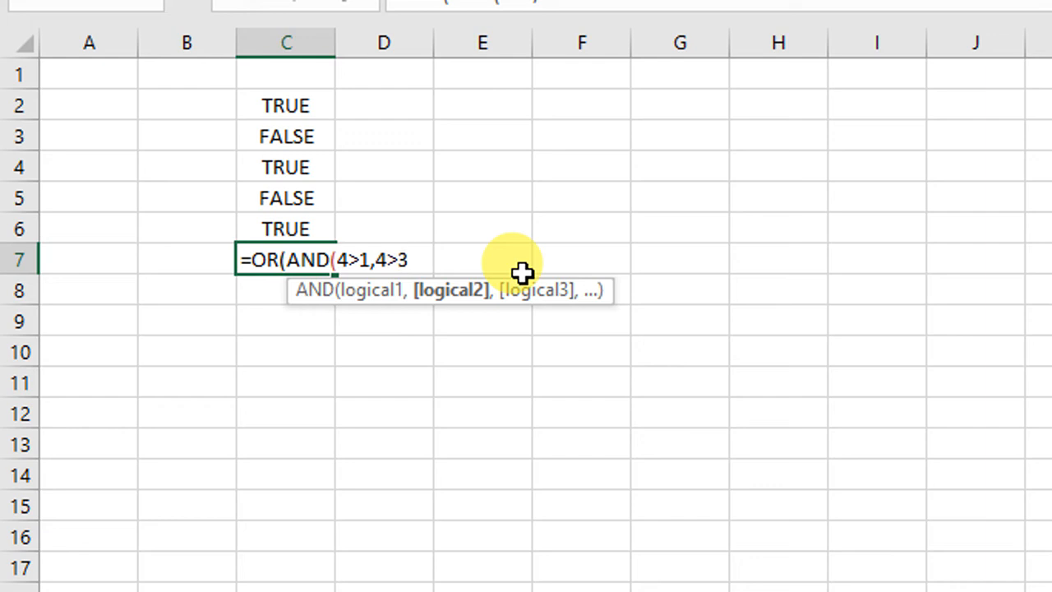
type("),")
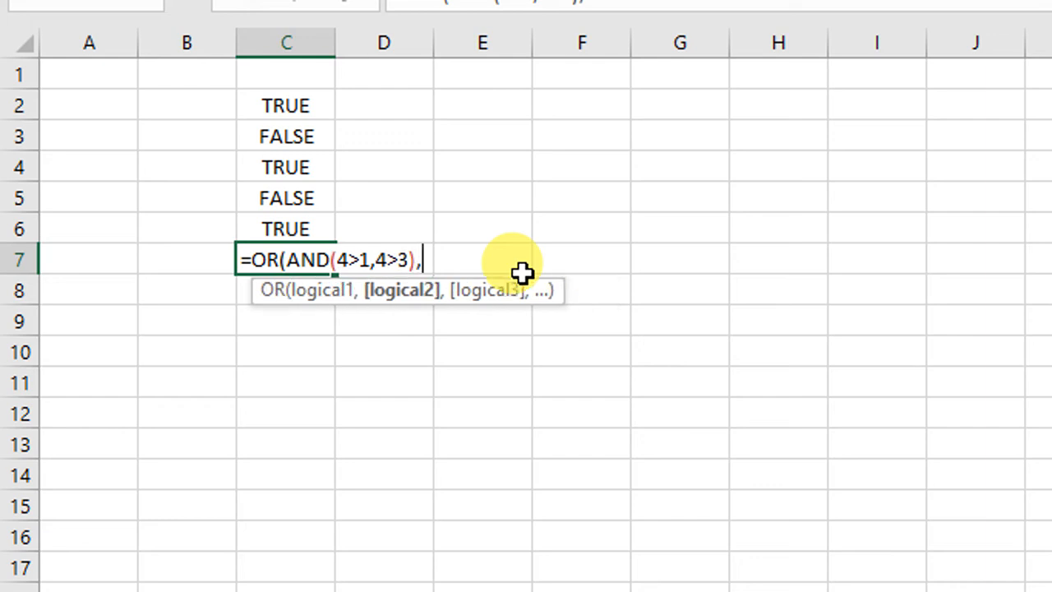
type("4>5)")
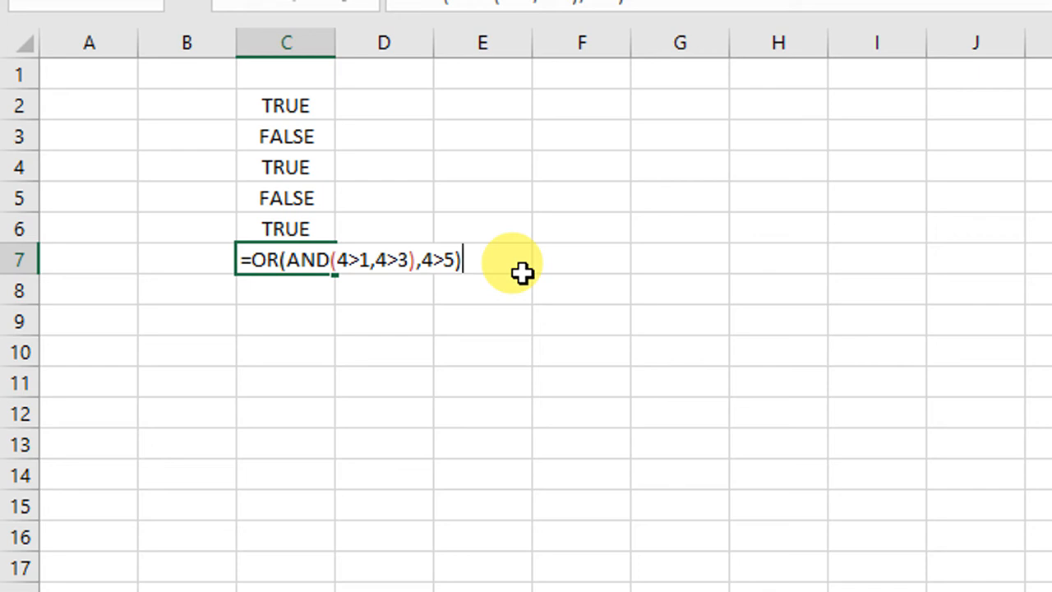
key("Return")
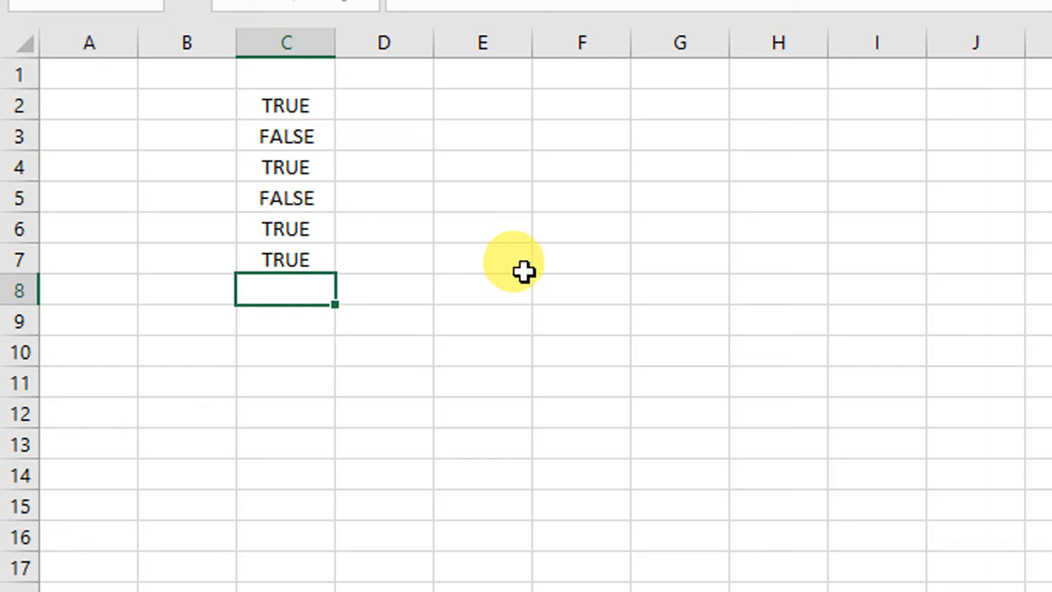
key("alt+Tab")
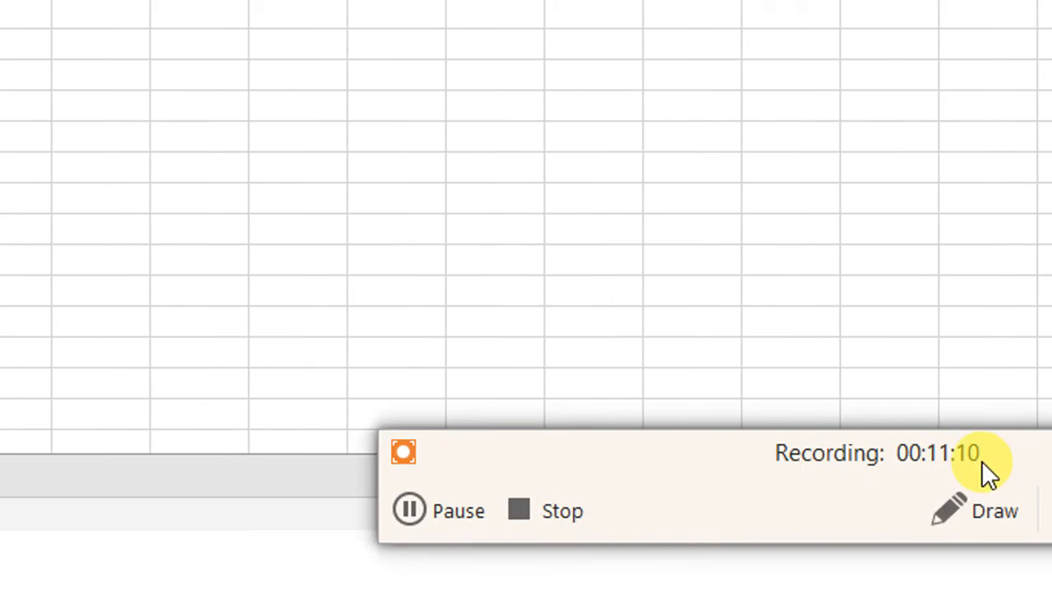
left_click(893, 442)
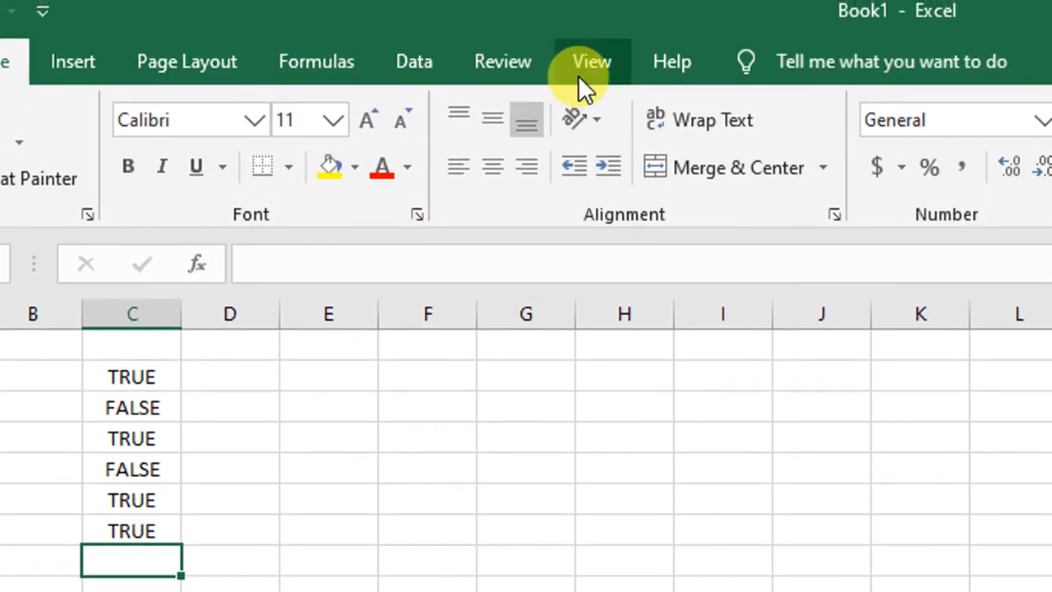
Step: Turn on Show Formulas so the worksheet displays the formulas instead of their results
left_click(579, 83)
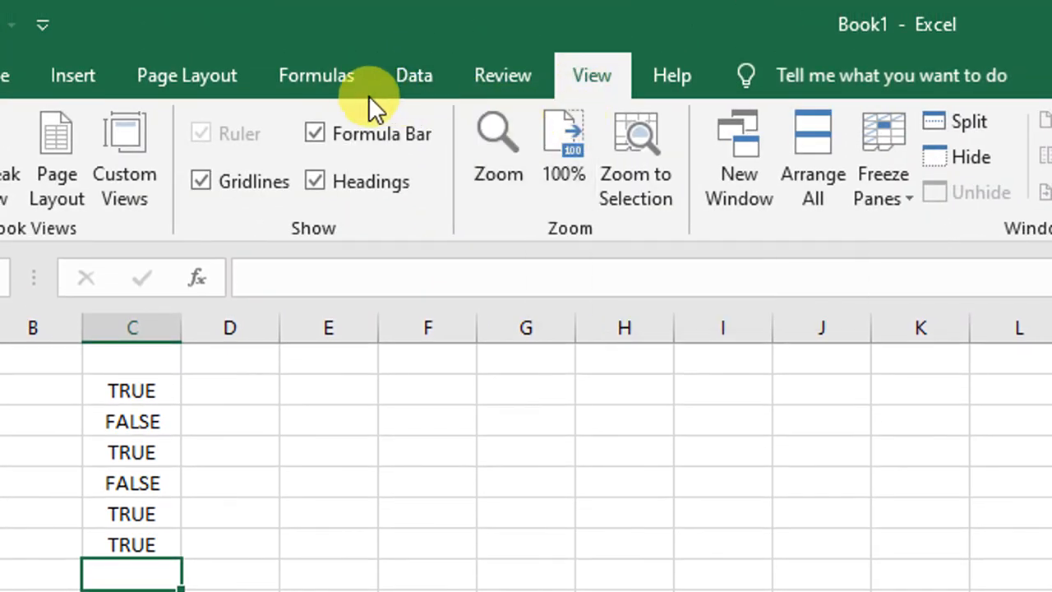
left_click(356, 76)
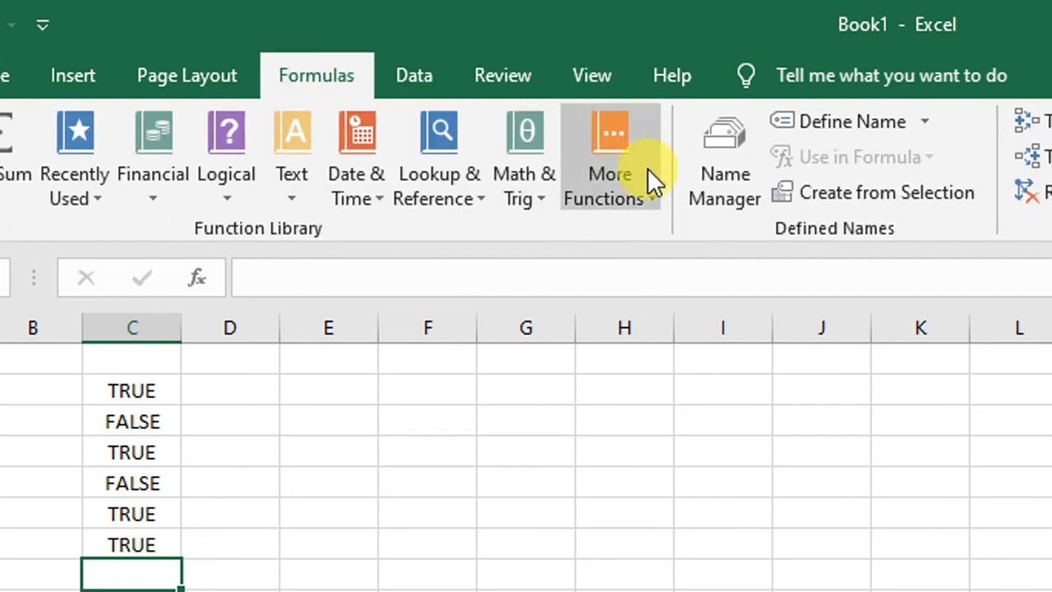
left_click(904, 132)
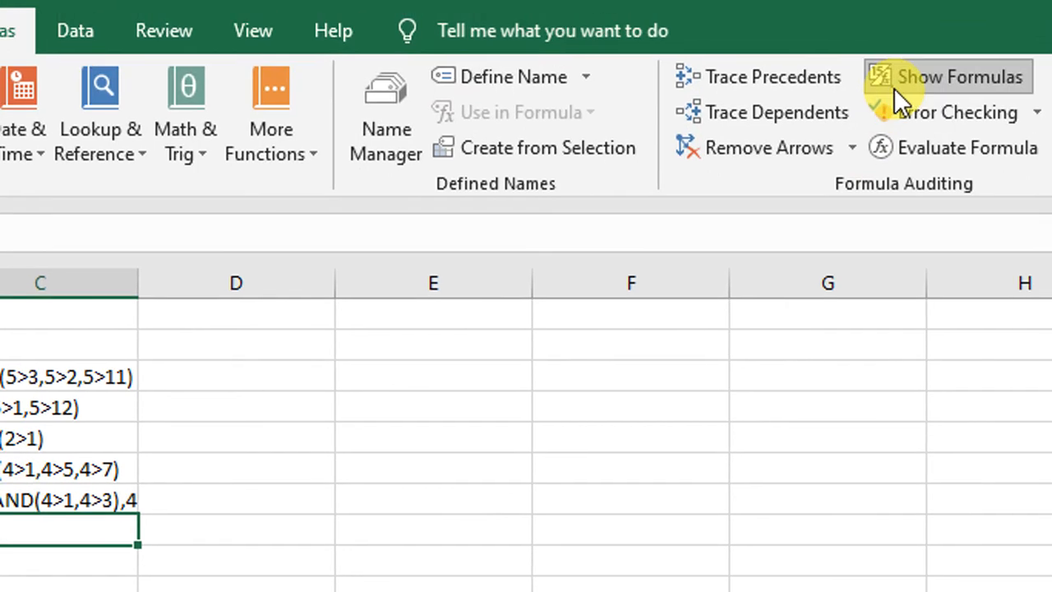
Step: Turn off Show Formulas and enter =IF(5>1,"YES","NO") in cell C9
left_click(893, 82)
left_click(184, 501)
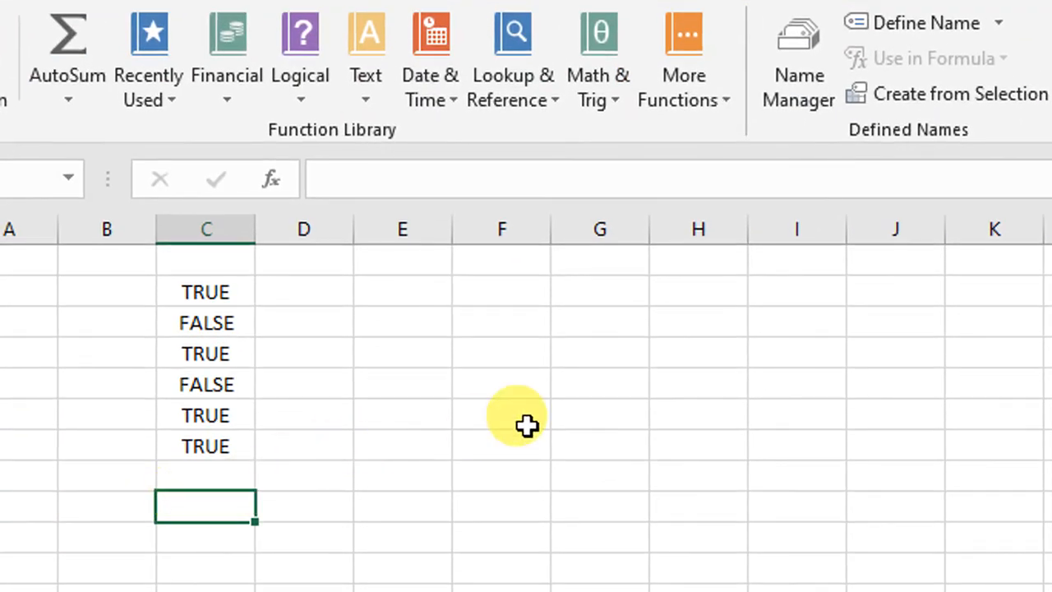
type("=IF")
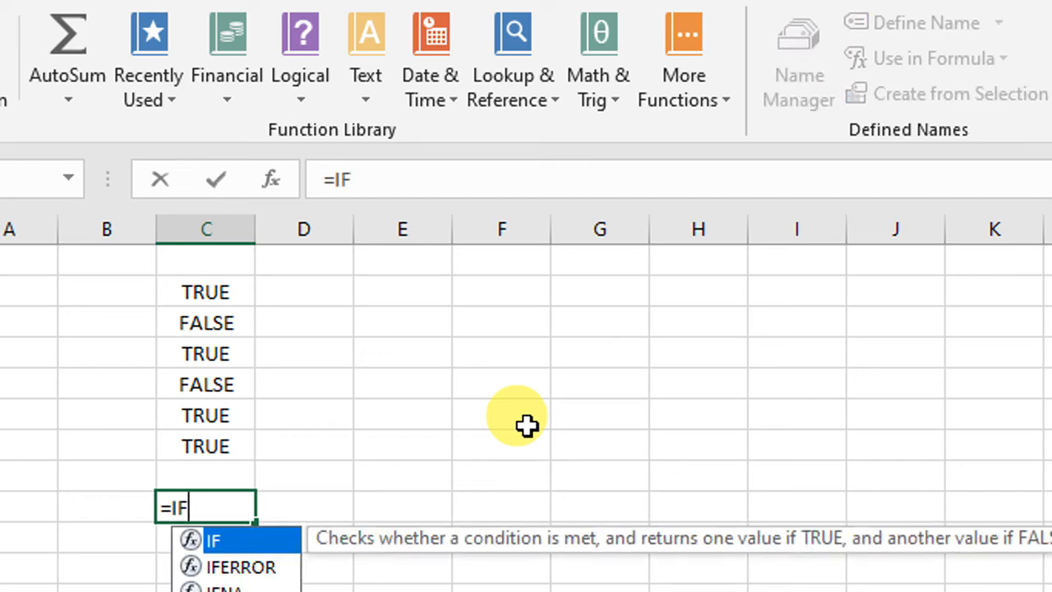
type("(")
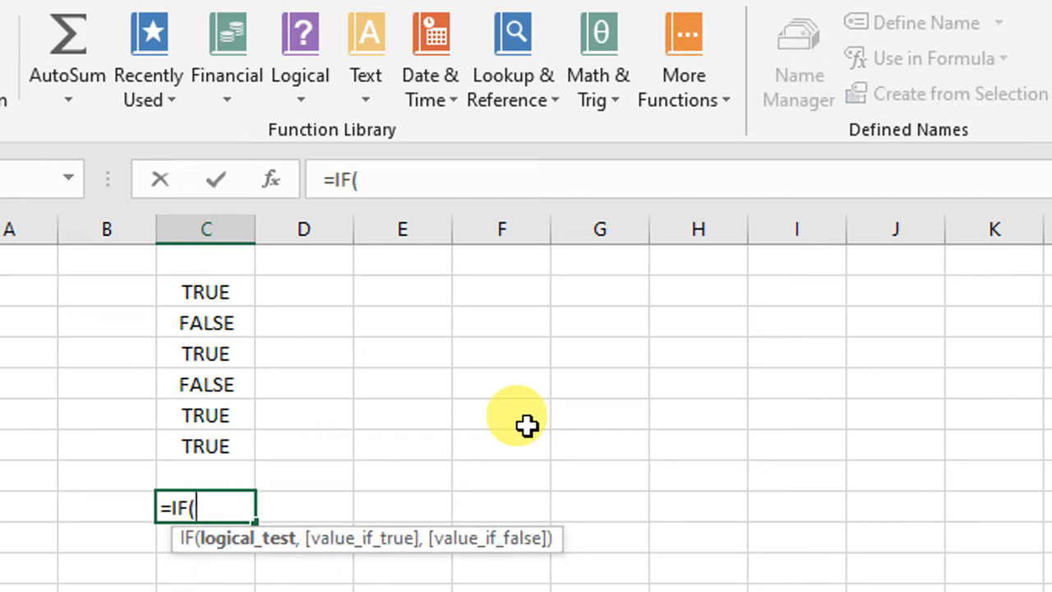
type("5>1,")
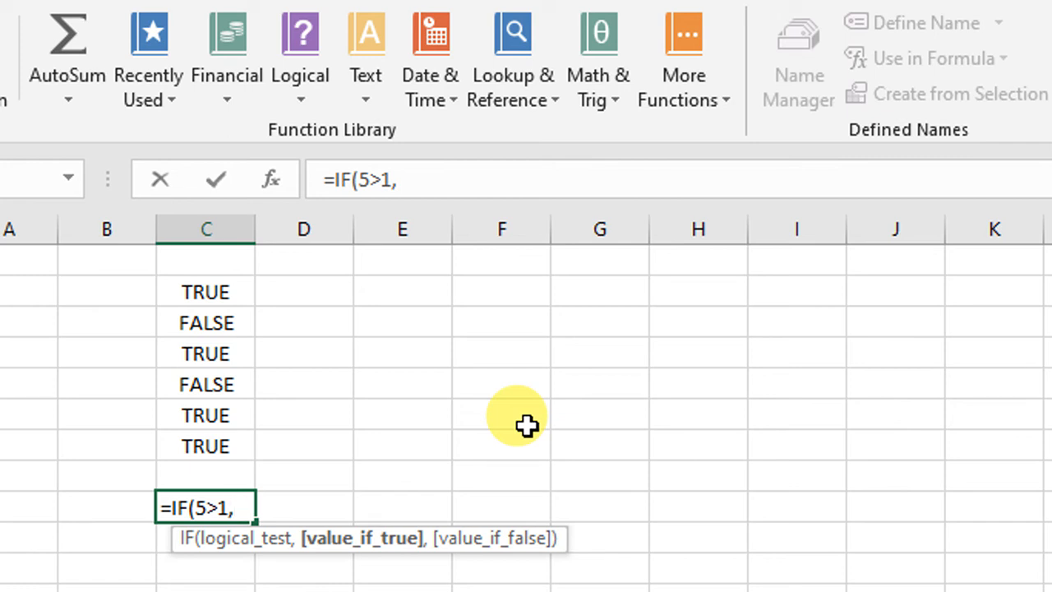
type("\"yES")
key("BackSpace")
key("BackSpace")
key("BackSpace")
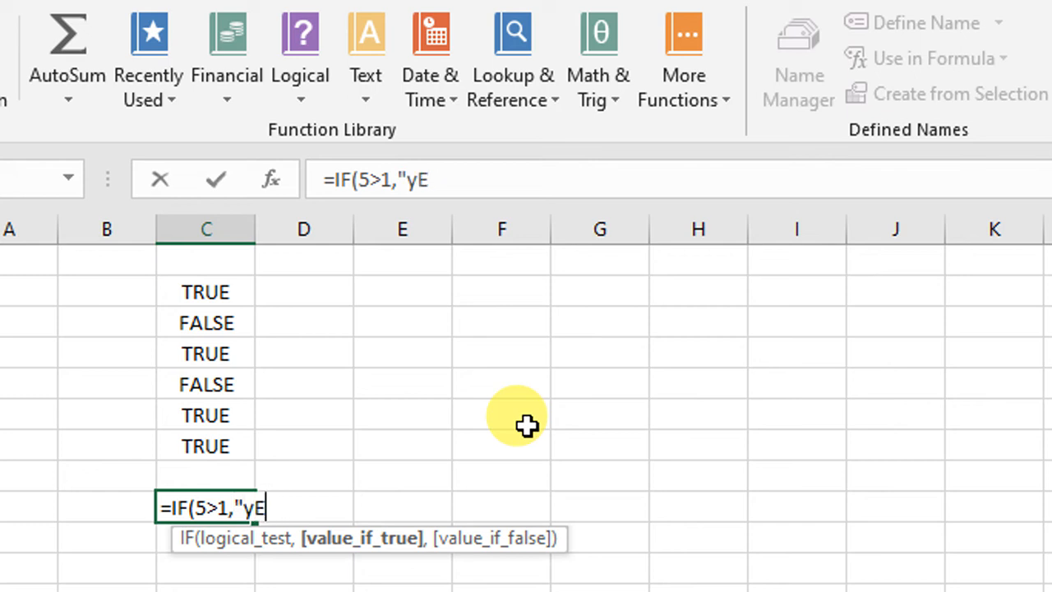
type("YES")
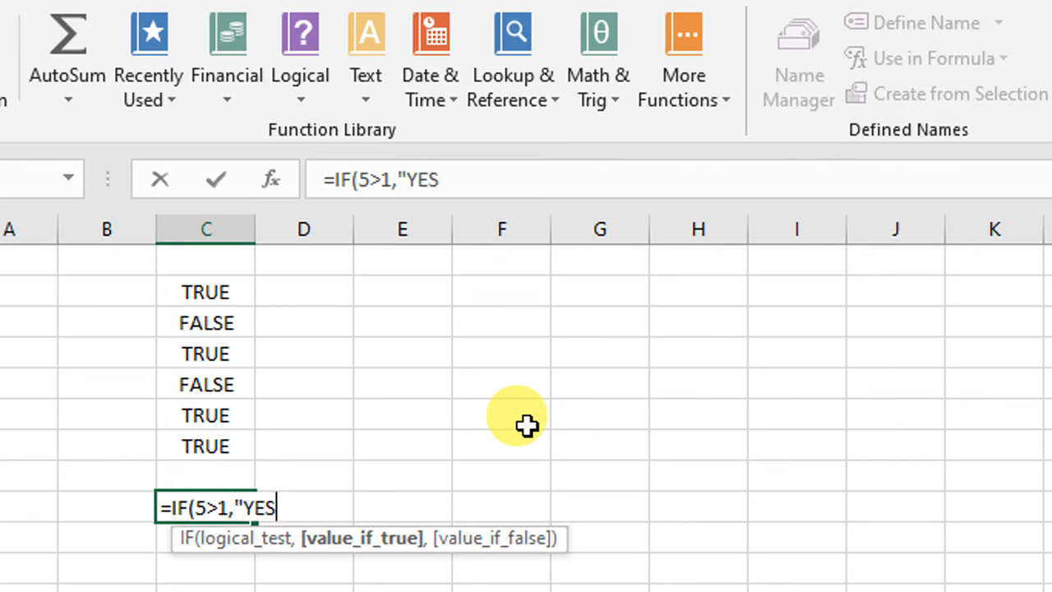
type("\",\"NO")
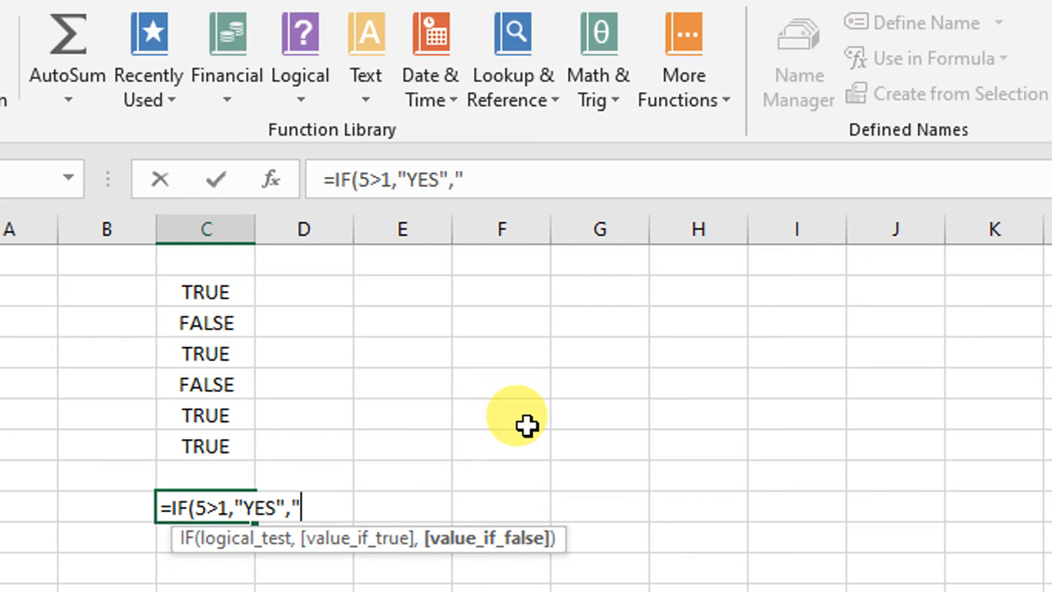
type("\")")
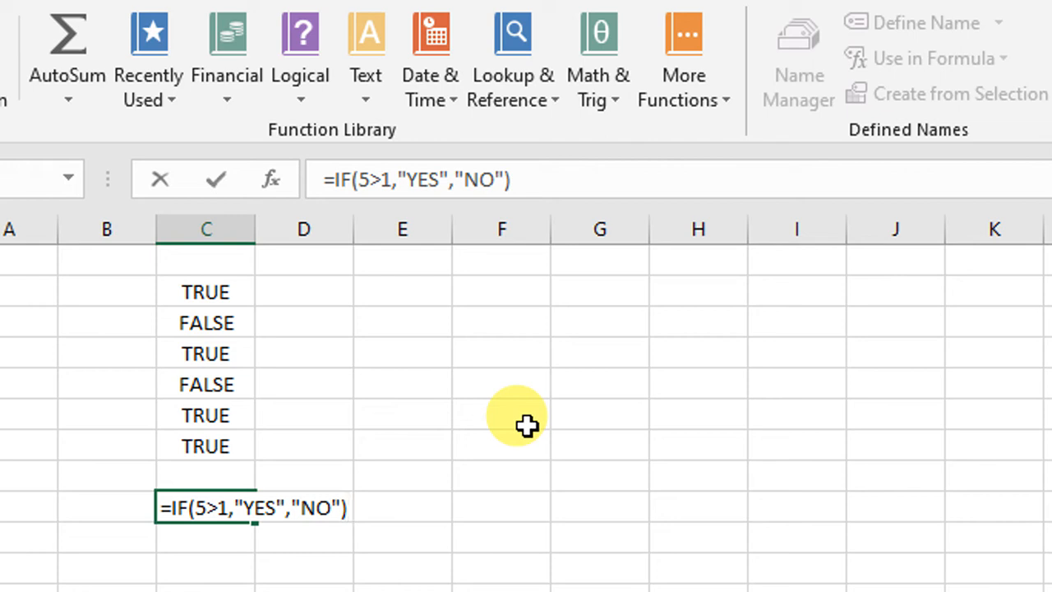
key("Return")
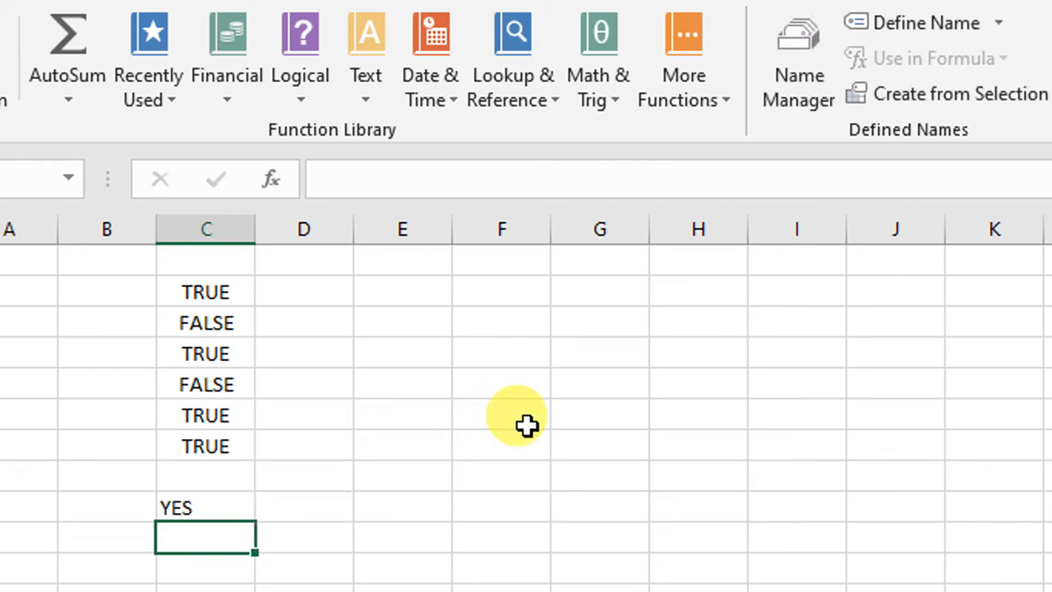
Step: Change the logical test of the IF formula in cell C9 to 5>11 and review the edited formula in the cell
key("Up")
key("F2")
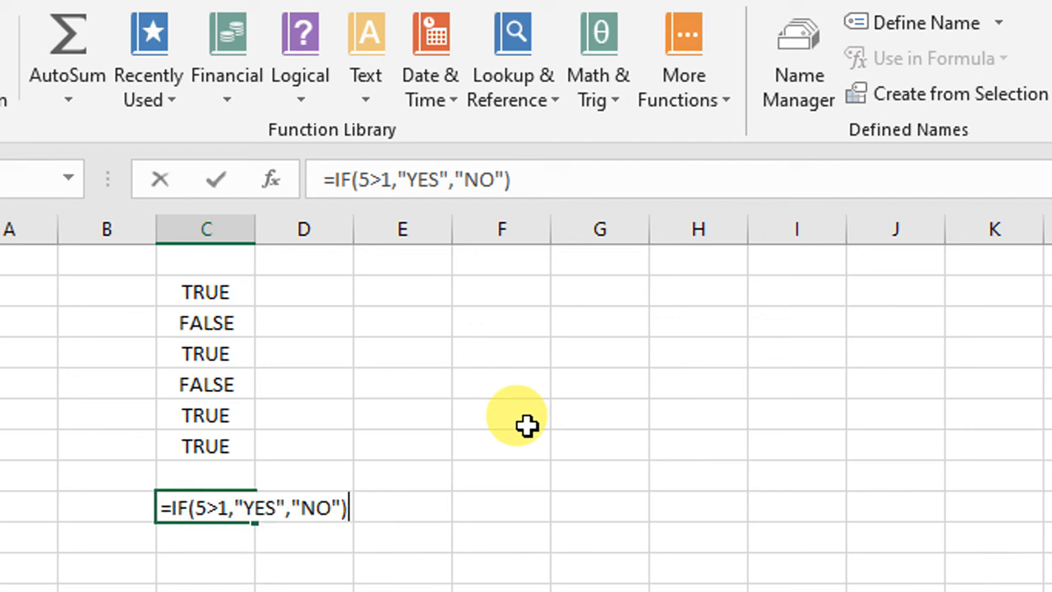
key("Left")
key("Left")
key("Left")
key("Left")
key("Left")
key("Left")
key("Left")
key("Left")
key("Left")
key("Left")
key("Left")
key("Left")
type("1")
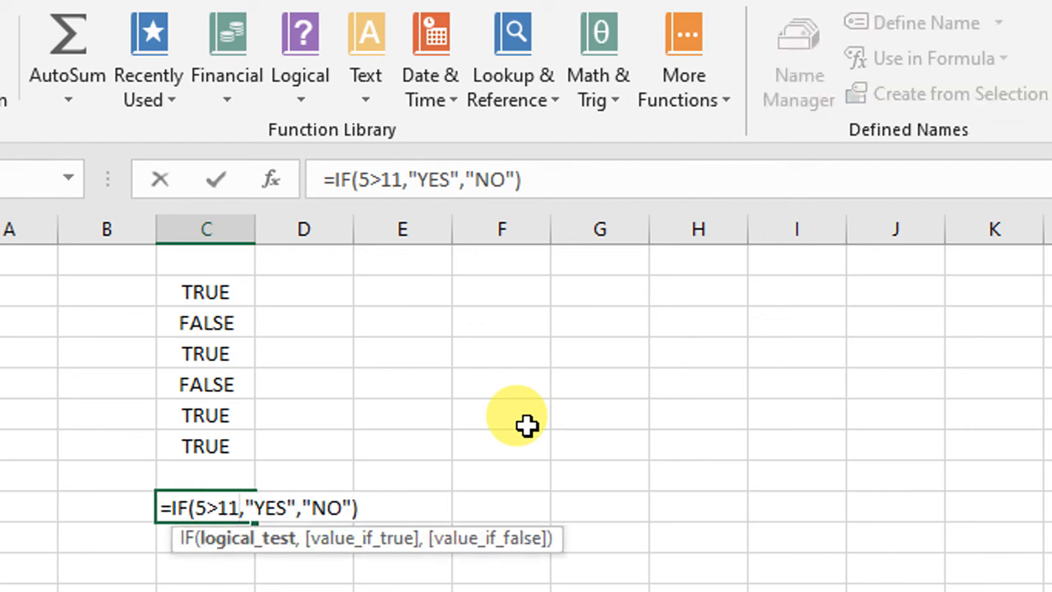
key("Right")
key("Right")
key("Right")
key("Right")
key("Right")
key("Right")
key("Right")
key("Right")
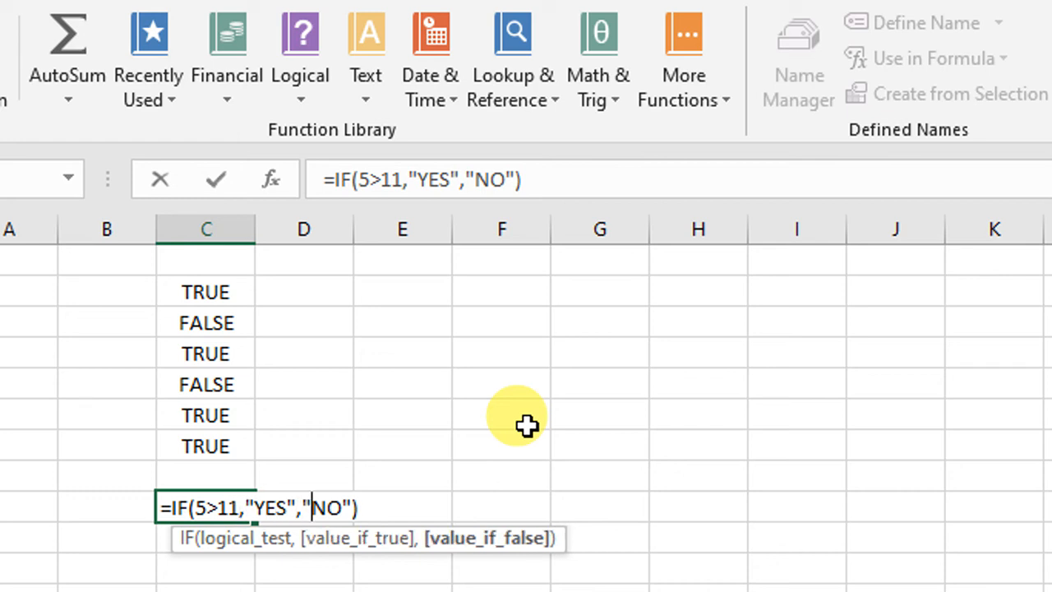
key("Return")
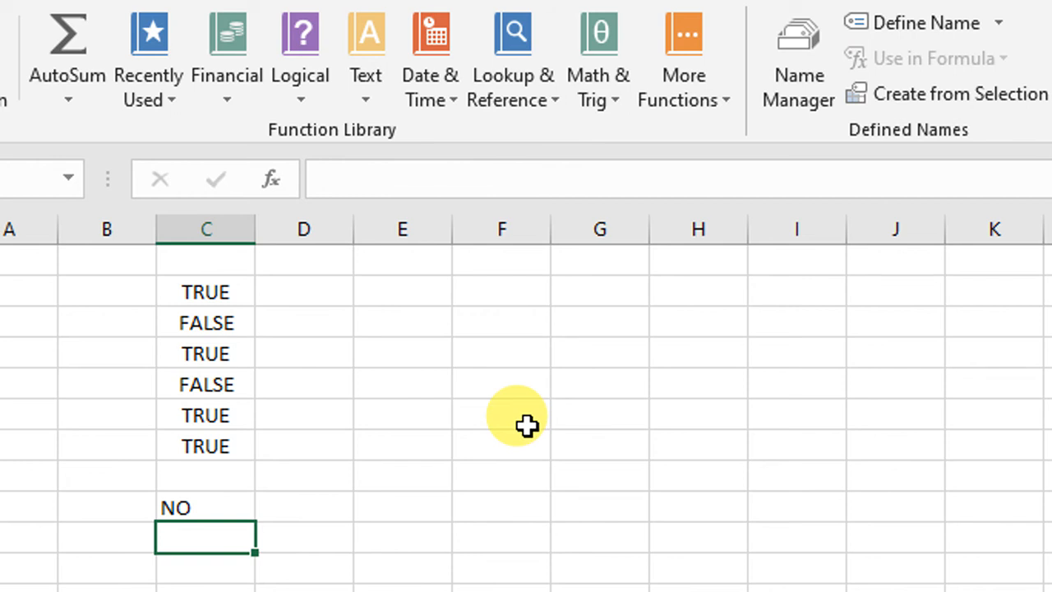
key("Up")
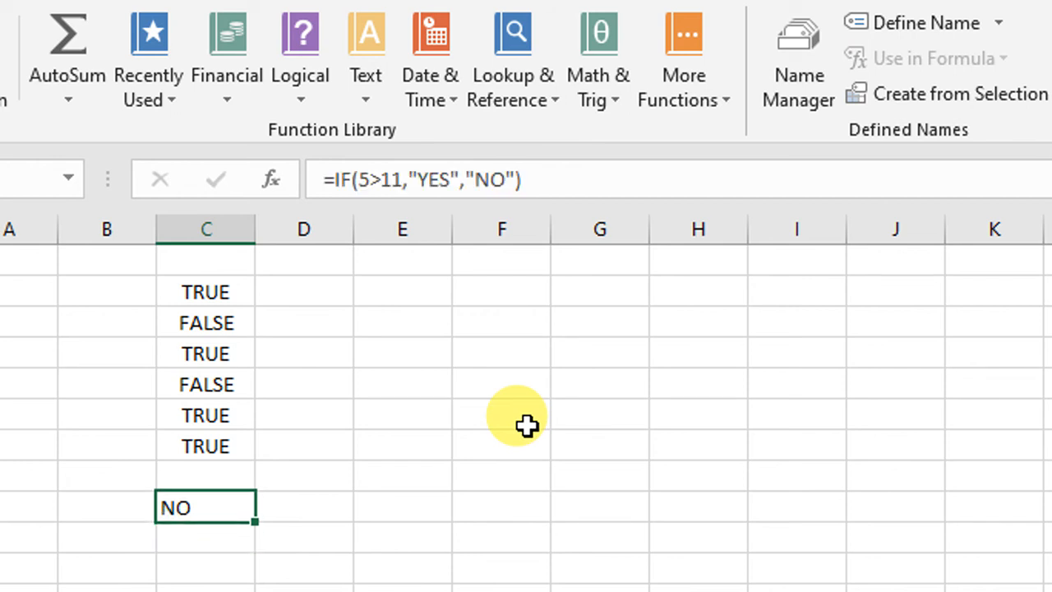
key("F2")
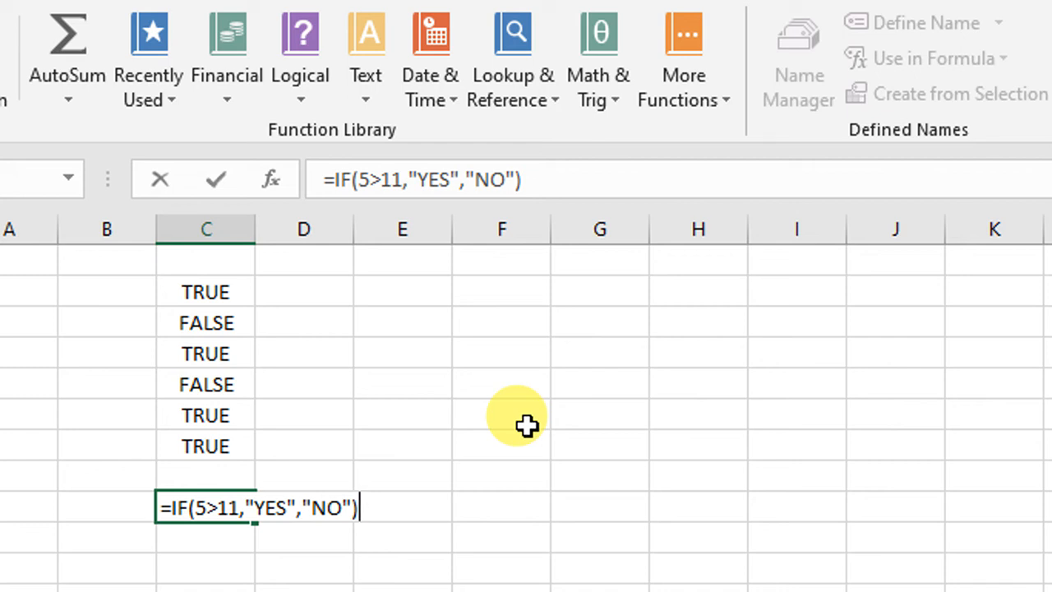
key("Return")
Step: Enter the amount 5000 in cell F6
key("Up")
key("Up")
key("Right")
key("Right")
key("Right")
left_click(526, 424)
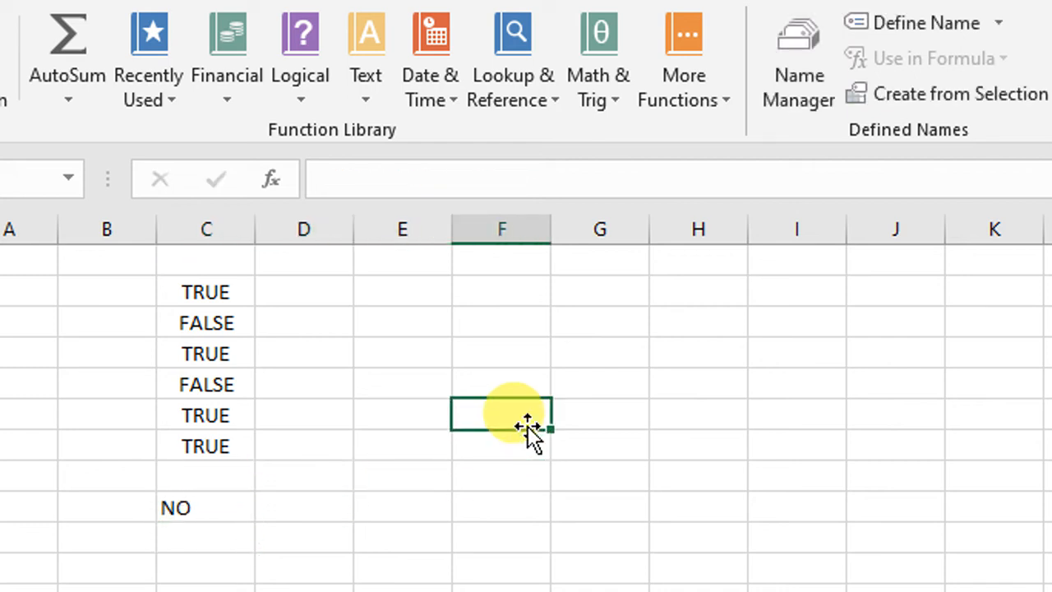
type("50000")
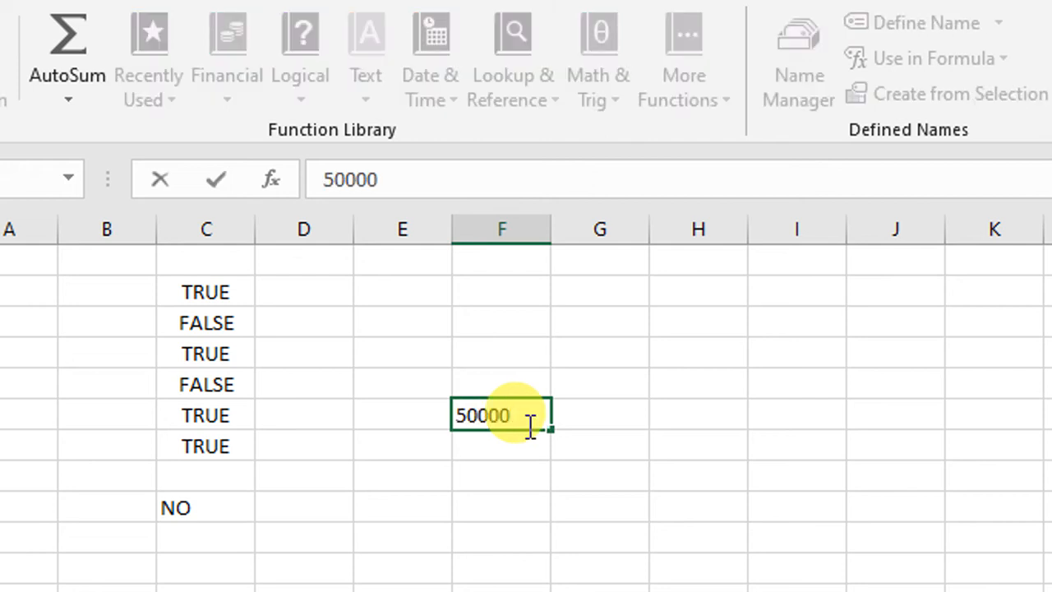
key("BackSpace")
key("Return")
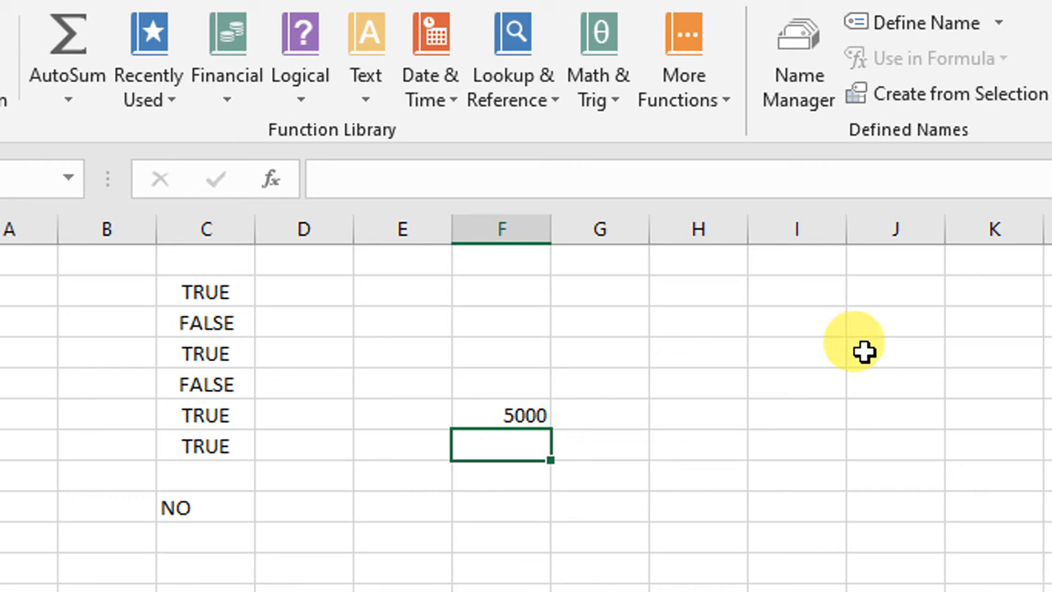
Step: Enter =F6*10% in cell F7 to calculate ten percent of the amount
type("=")
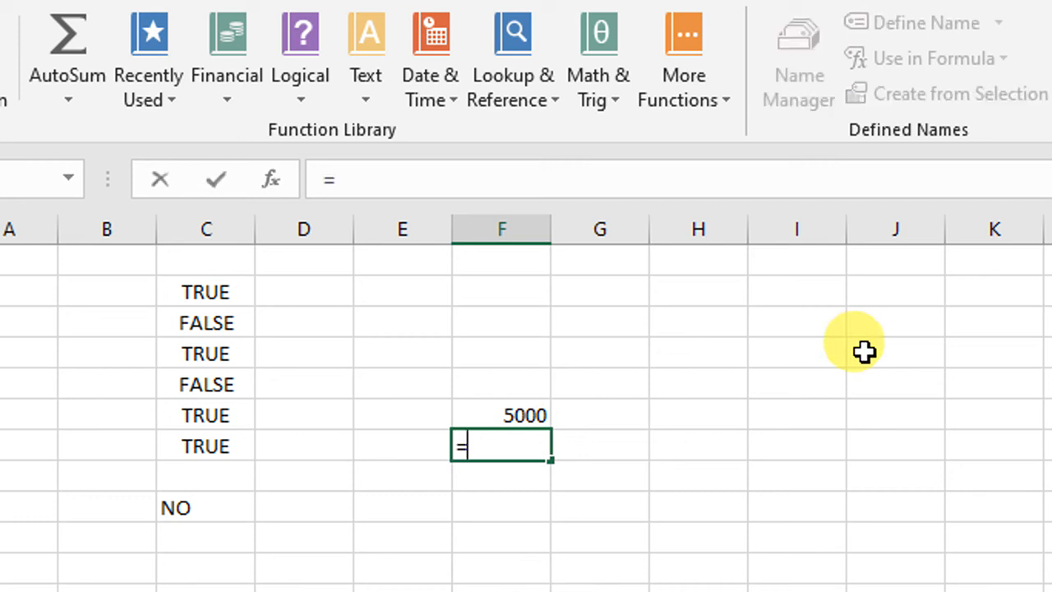
left_click(543, 415)
type("*10%")
key("Return")
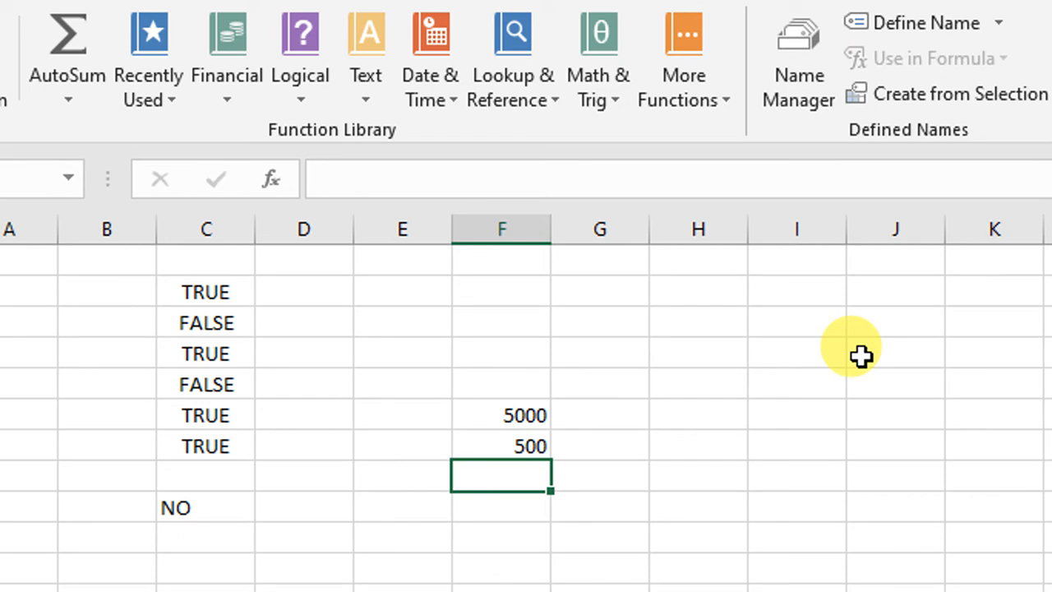
Step: Enter =IF(F6>=10000,F6*10%,F6*5%) in cell F8 to apply a rate depending on the amount in F6
type("=")
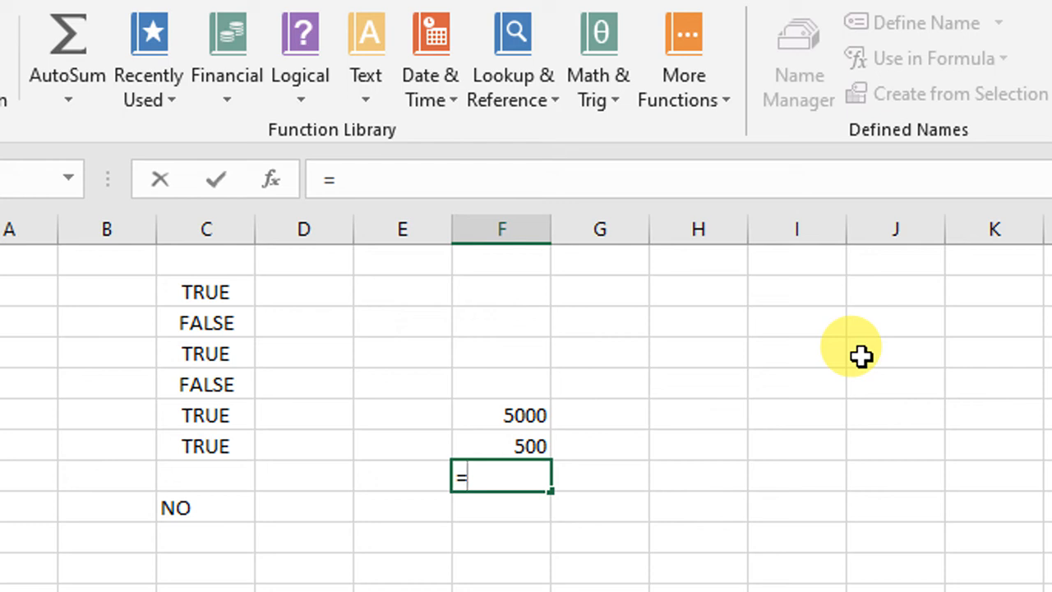
type("IF")
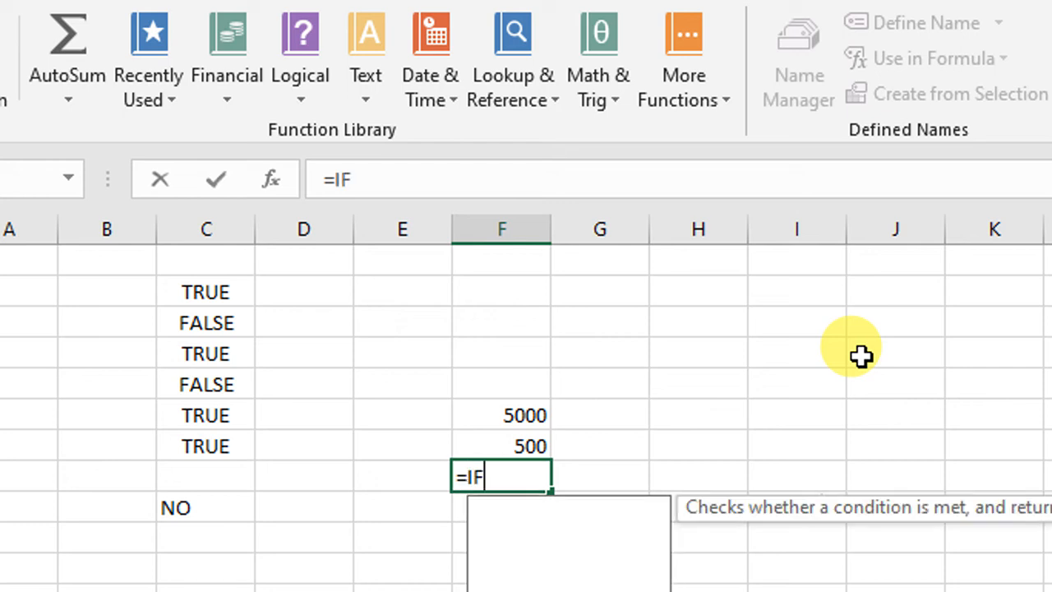
type("(")
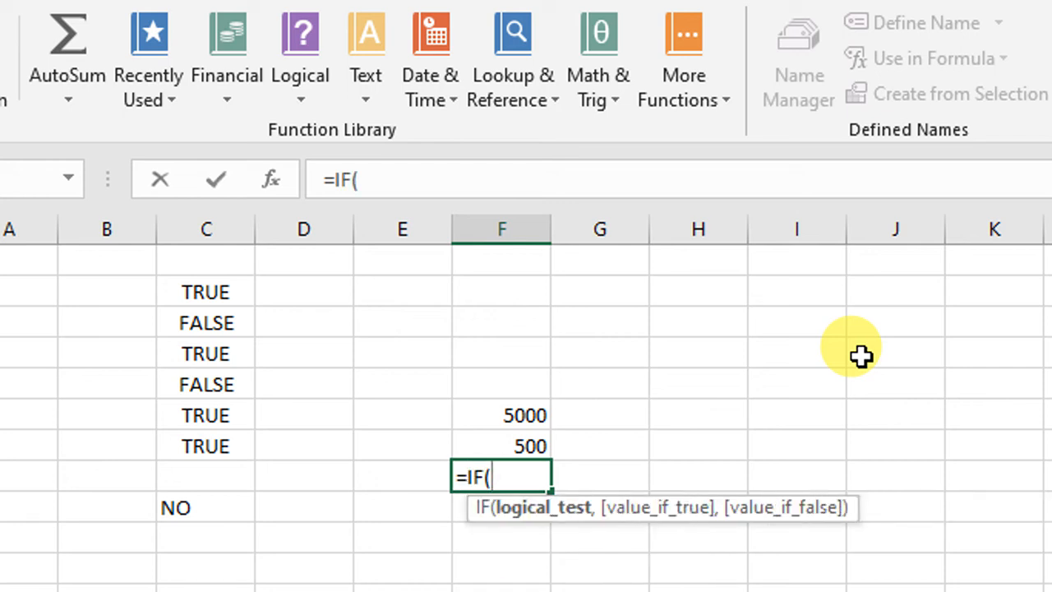
left_click(534, 407)
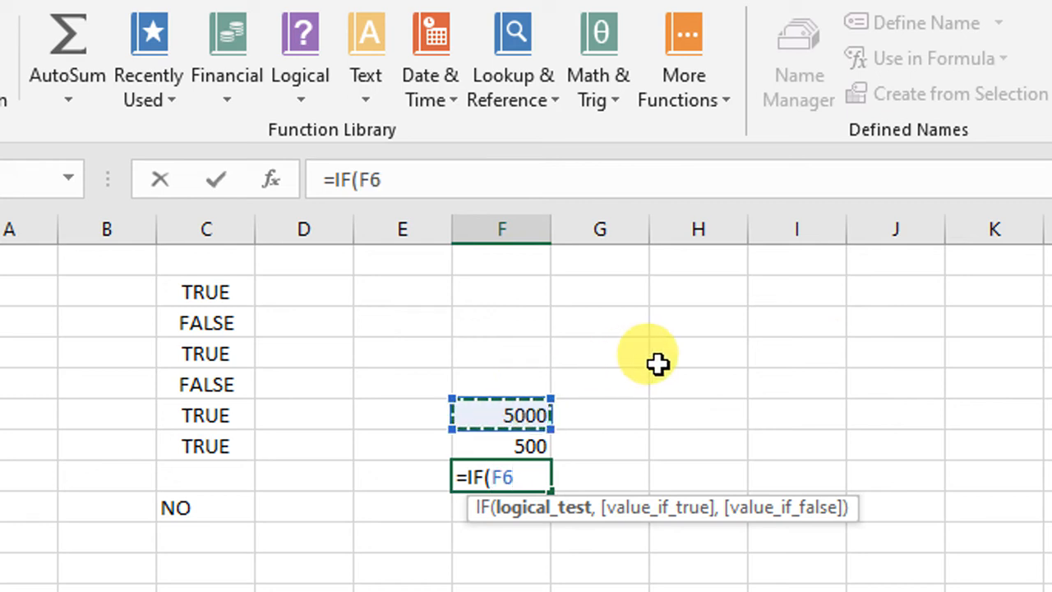
type(">=")
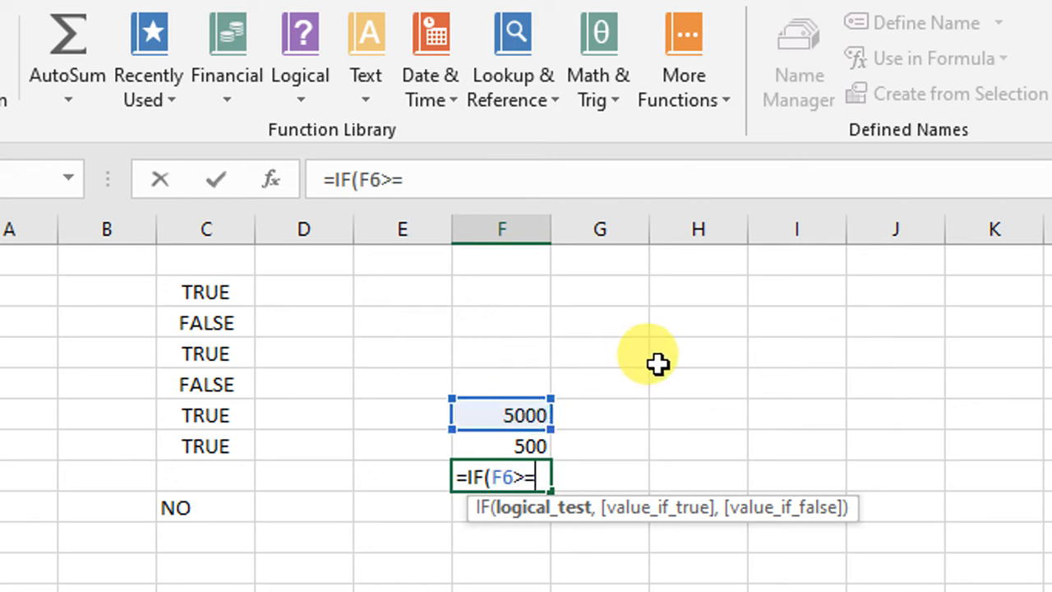
type("10000")
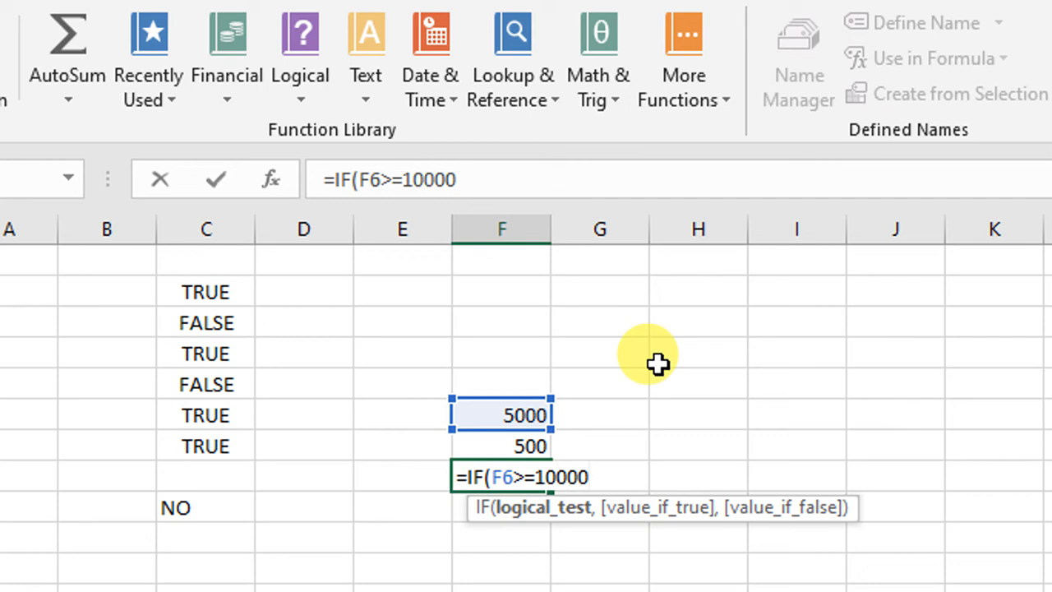
type(",")
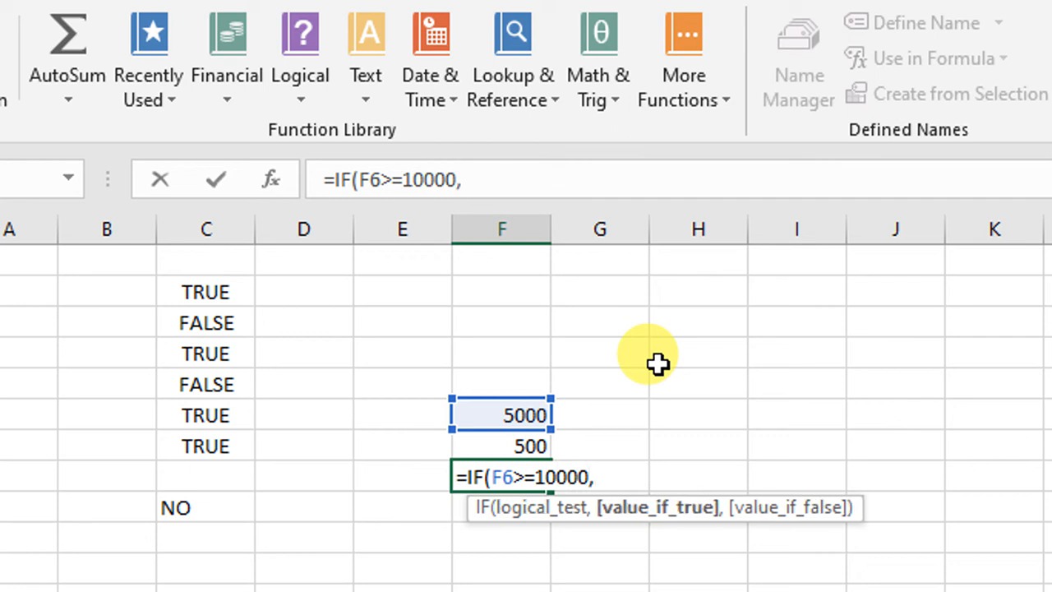
type("F")
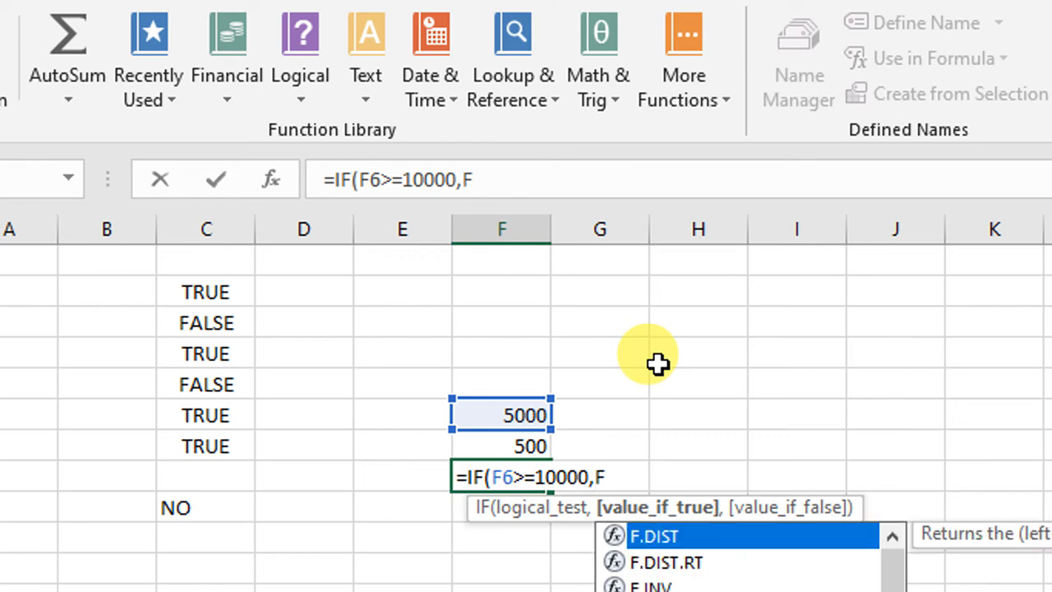
type("6*10%")
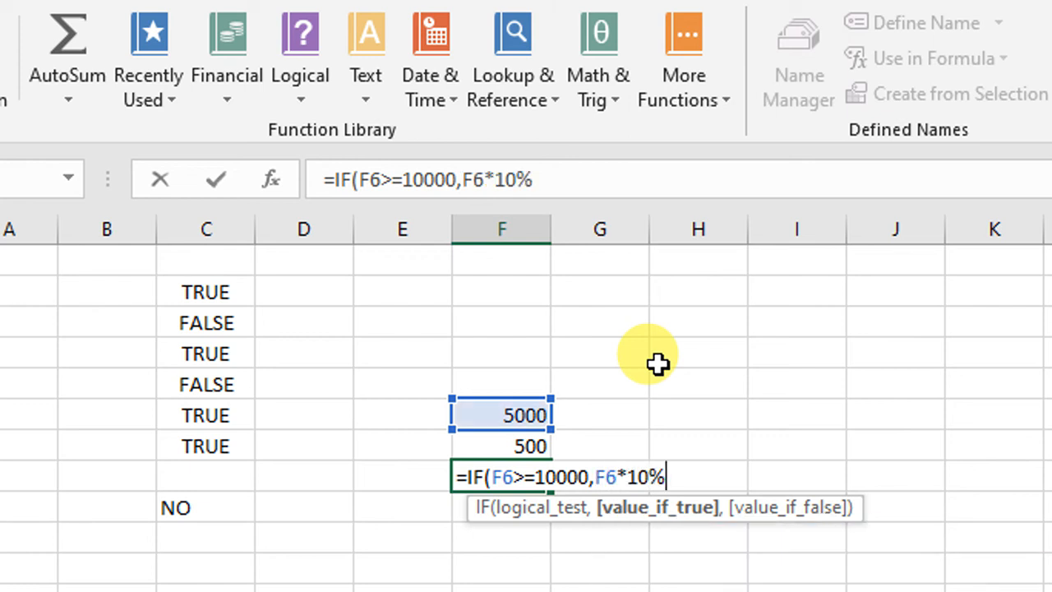
type(",F")
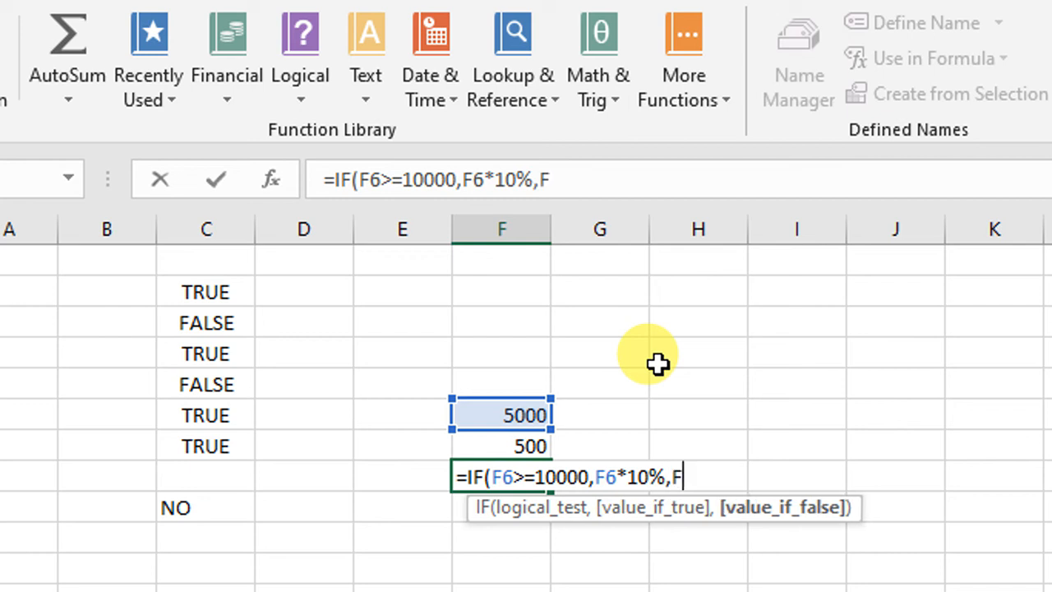
type("6%")
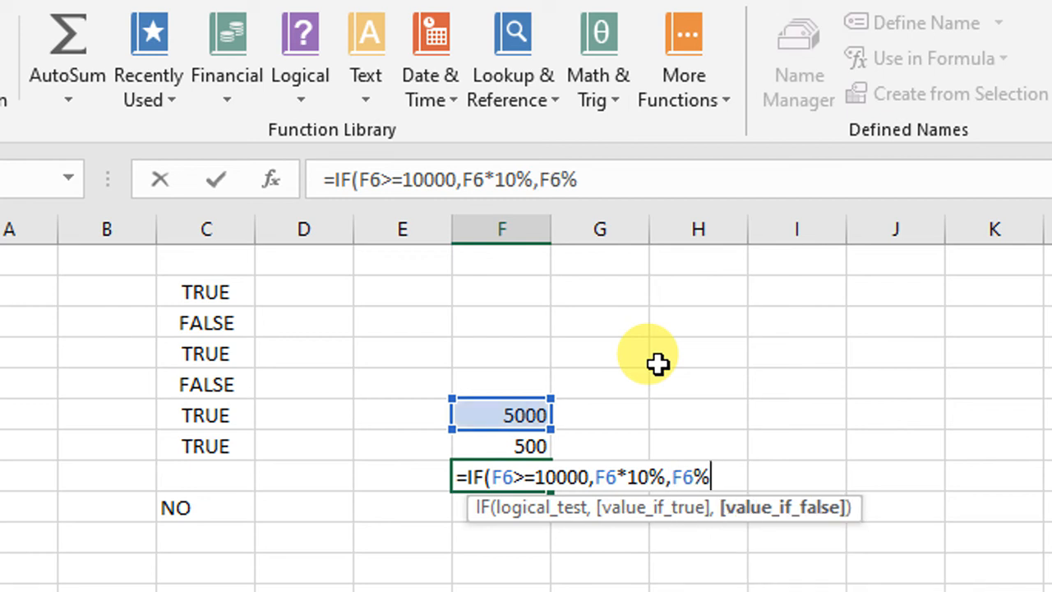
key("BackSpace")
type("*5%)")
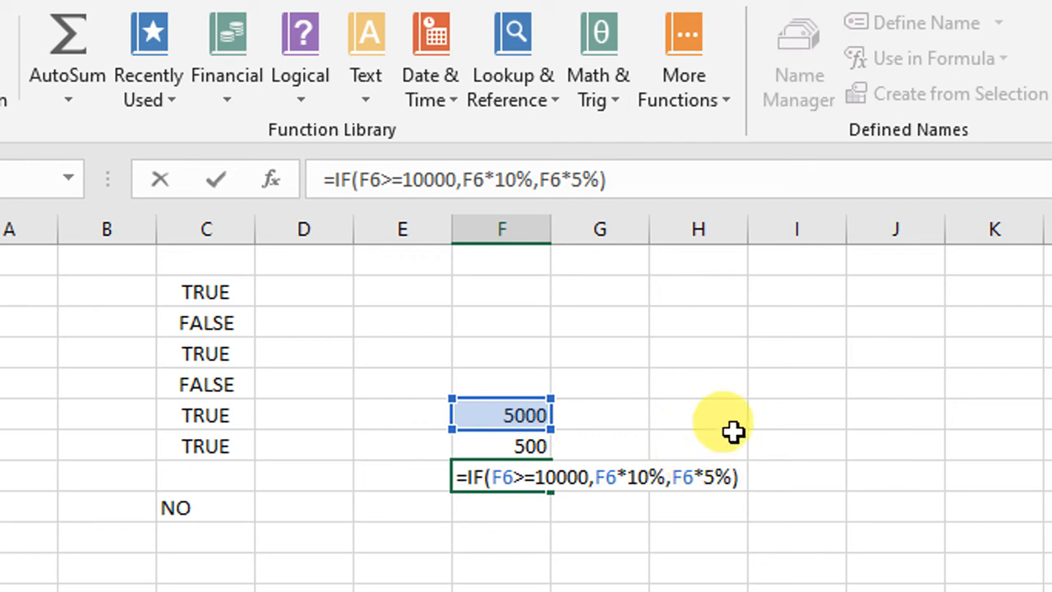
key("Return")
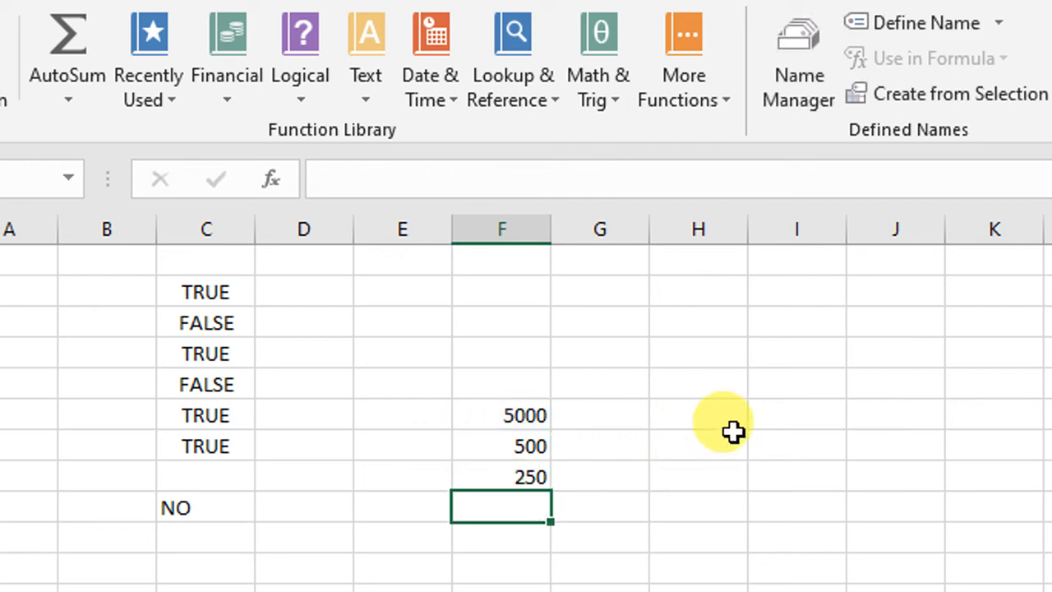
Step: Change the amount in cell F6 to 11250 and select cell F8 to check its IF formula
left_click(538, 415)
type("11250")
key("Return")
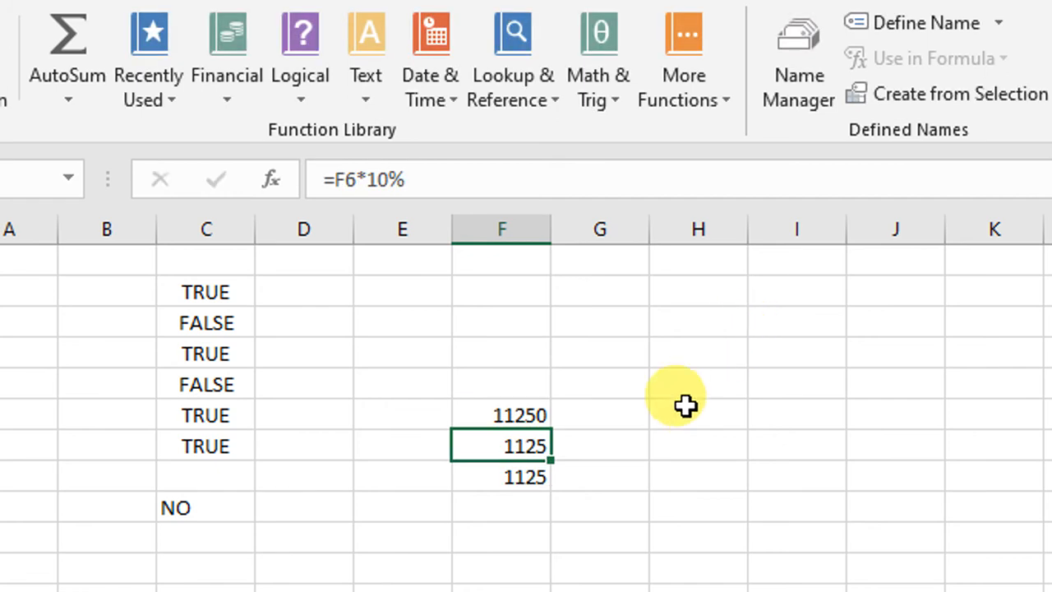
left_click(538, 477)
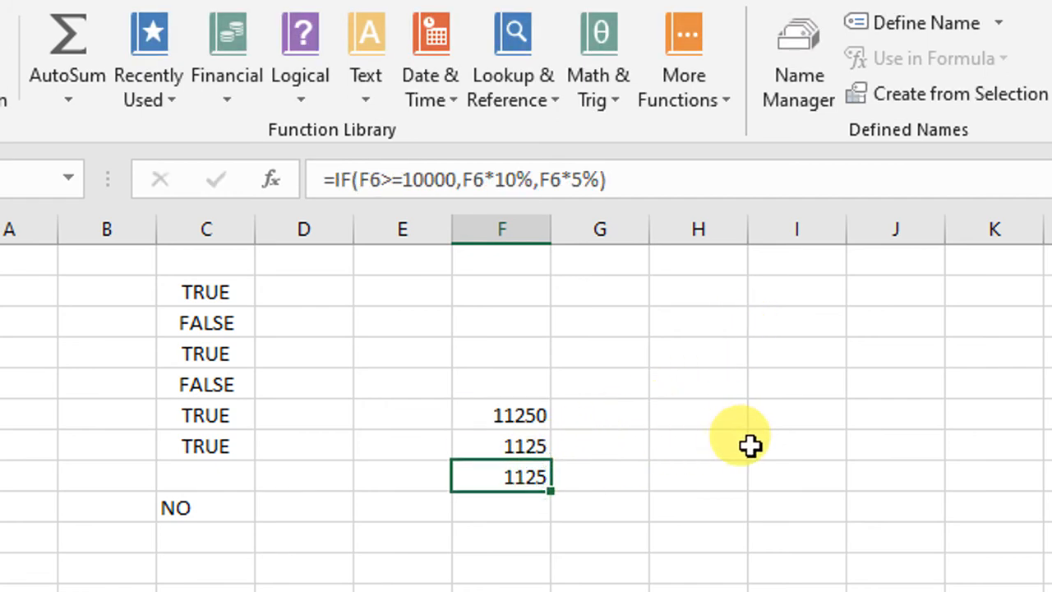
Step: Inspect the IF formula in cell F8 and the cell references it uses
key("F2")
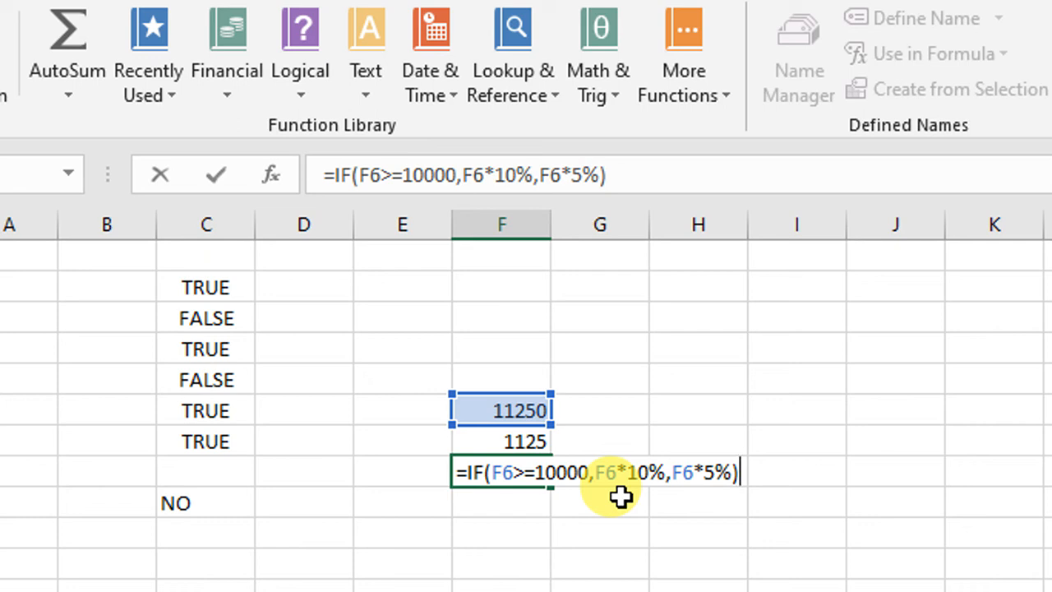
key("Return")
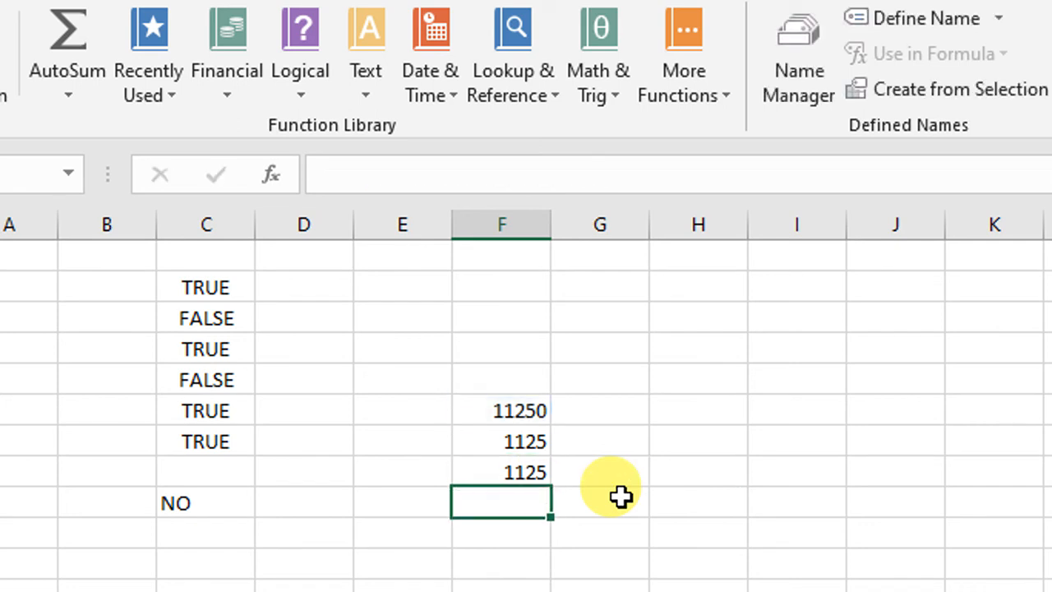
key("alt+Tab")
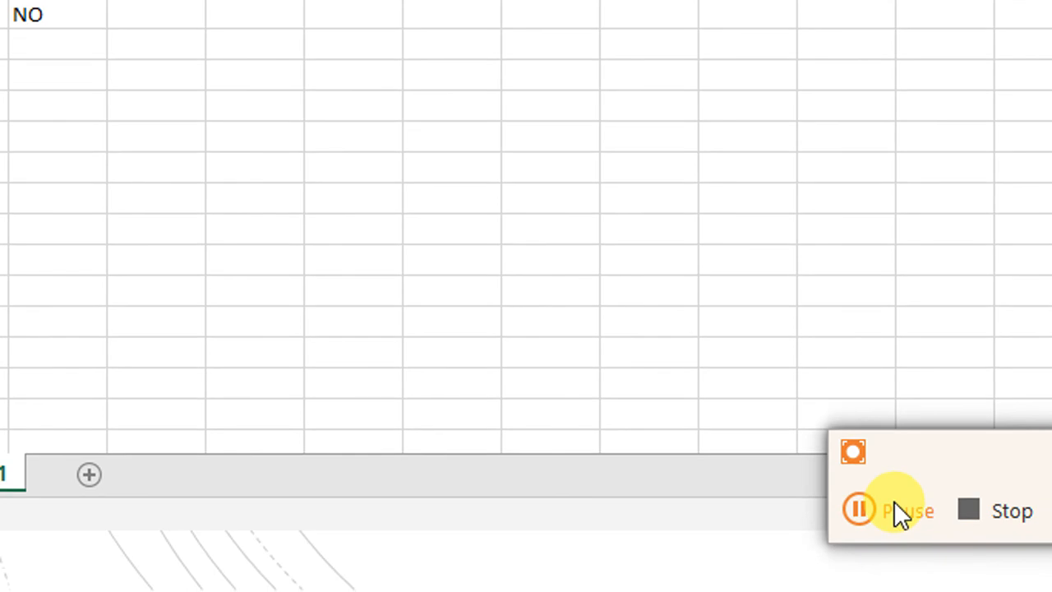
left_click(896, 505)
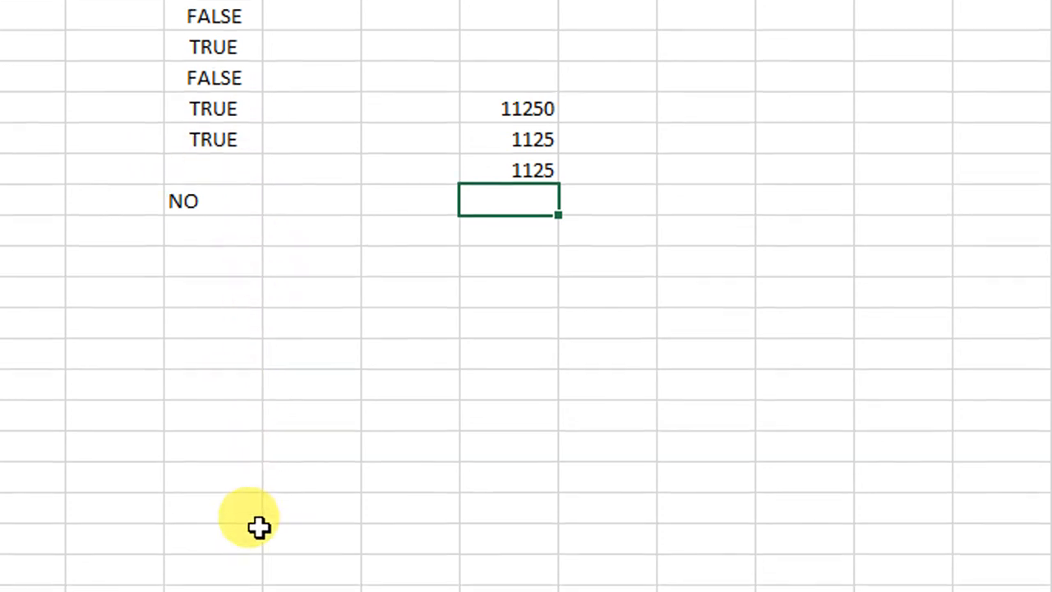
Step: On a blank sheet, enter the headers Name, Post and Salary in cells D4, E4 and F4
left_click(251, 509)
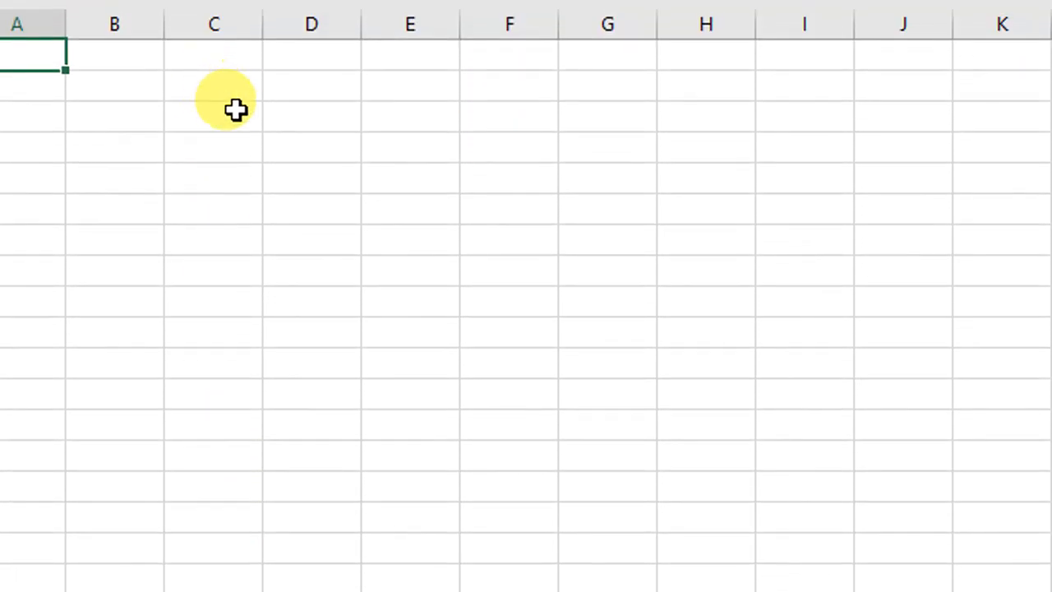
left_click(296, 140)
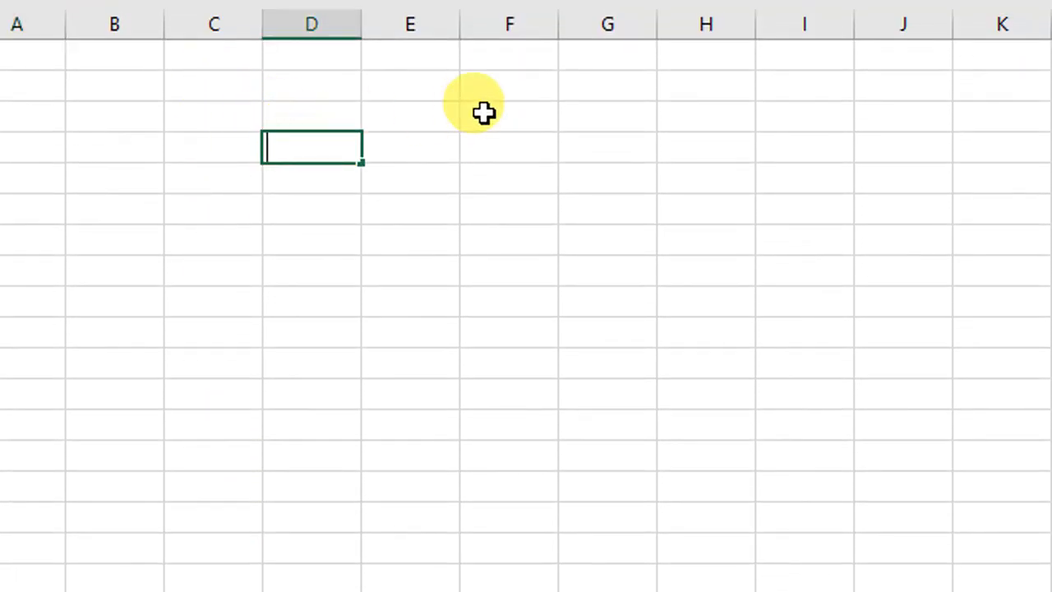
type("Name")
key("Tab")
type("Pos")
key("Tab")
type("Saal")
key("BackSpace")
type("lary")
key("Return")
key("Left")
key("Left")
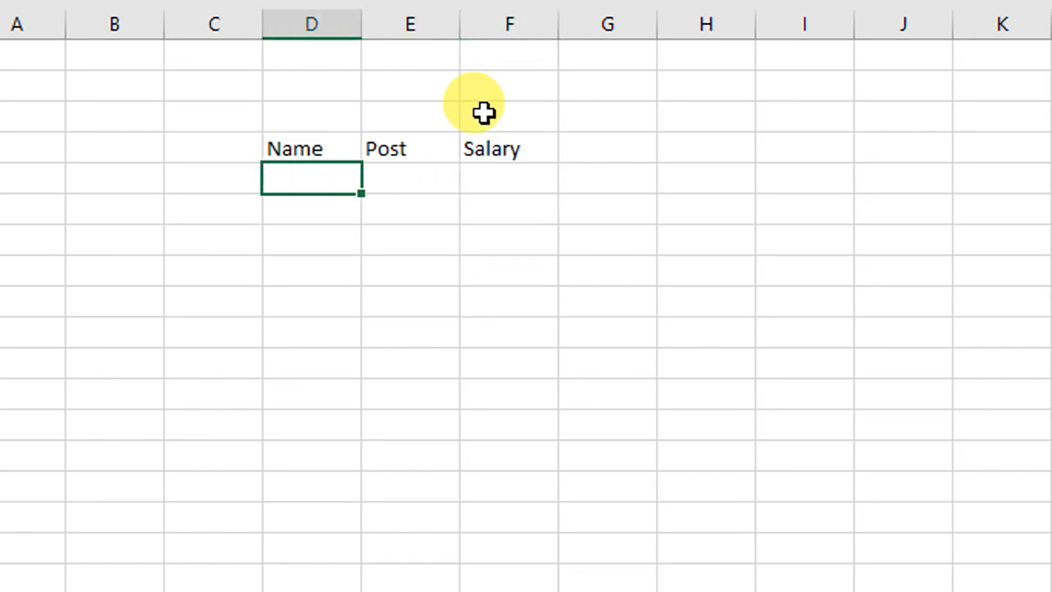
Step: Fill the Name column in D5:D12 with A, B, C, D, E, F, SS and RR
type("A")
key("Return")
type("B")
key("Return")
type("C")
key("Return")
type("D")
key("Return")
type("E")
key("Return")
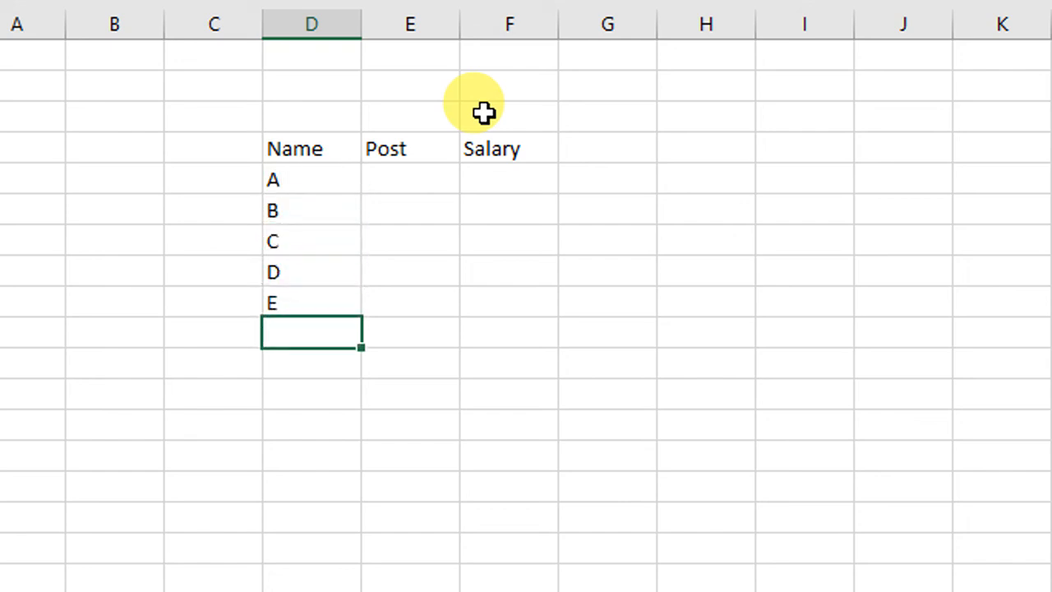
type("F")
key("Return")
type("SS")
key("Return")
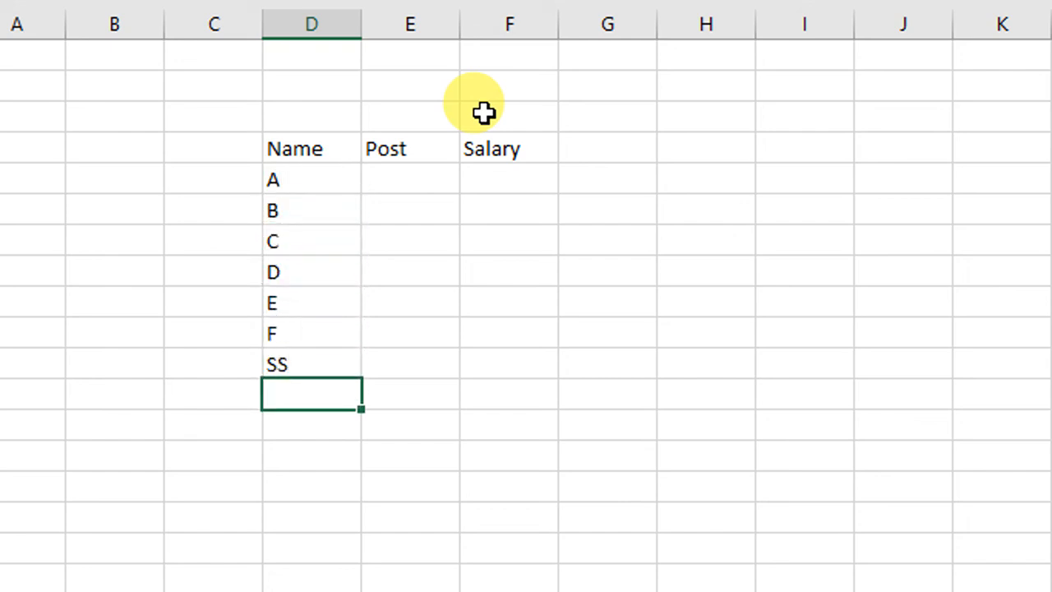
Step: Enter Manager as the post for A, C and F in cells E5, E7 and E10
key("Up")
key("Up")
key("Up")
key("Up")
key("Up")
key("Up")
key("Up")
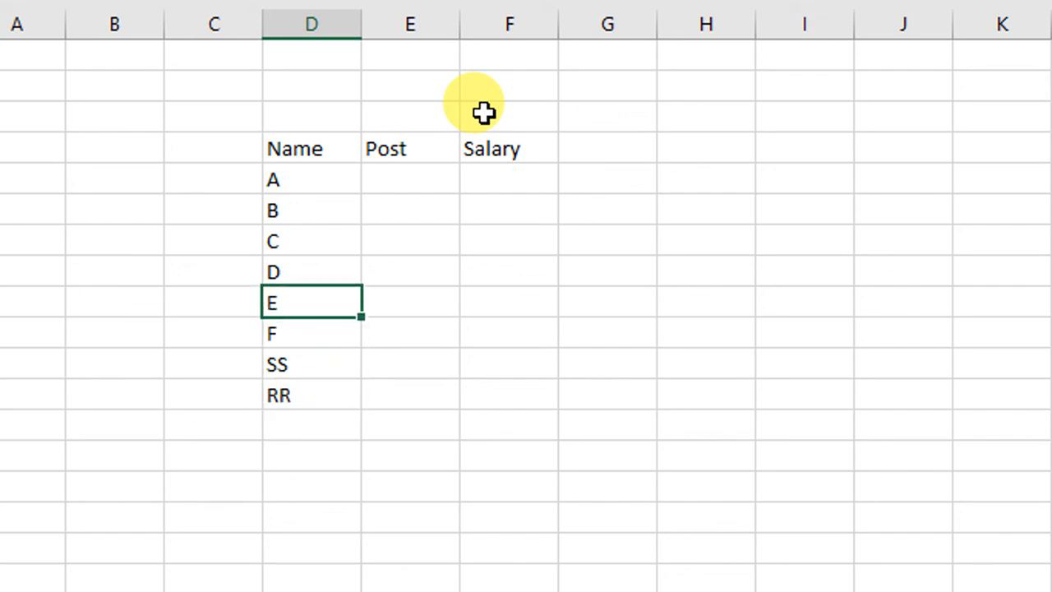
key("Right")
type("Manager")
key("Return")
key("Return")
type("m")
key("Return")
key("Return")
key("Return")
type("m")
Step: Enter A/c as the post for B, D and E in cells E6, E8 and E9
key("Up")
key("Up")
key("Up")
key("Up")
type("A/c")
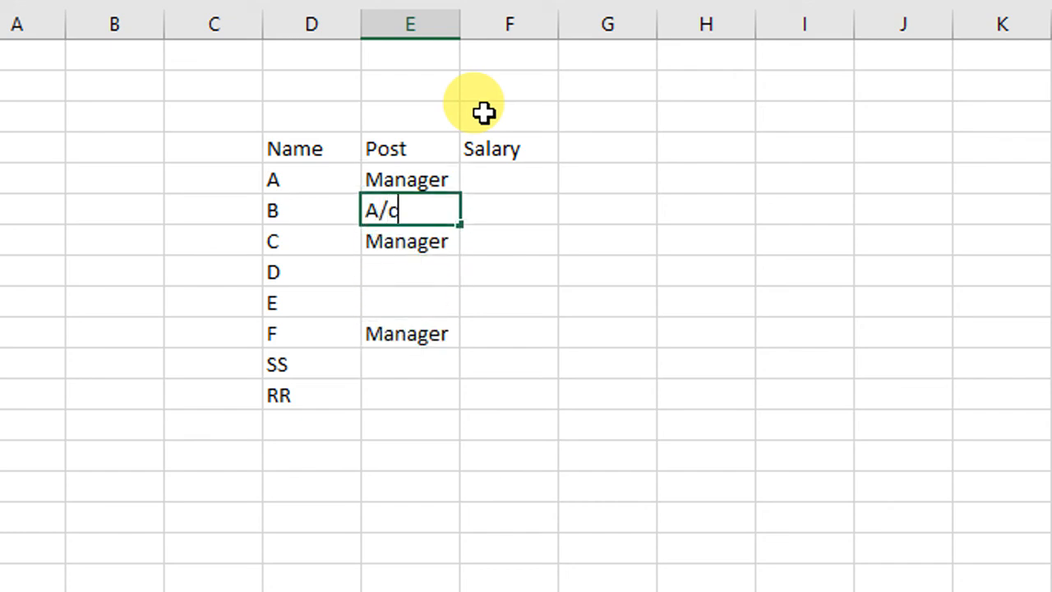
key("Return")
key("Return")
type("a")
key("Return")
type("a")
key("Return")
key("Return")
Step: Enter Clerk as the post for SS and RR in cells E11 and E12
type("Cler")
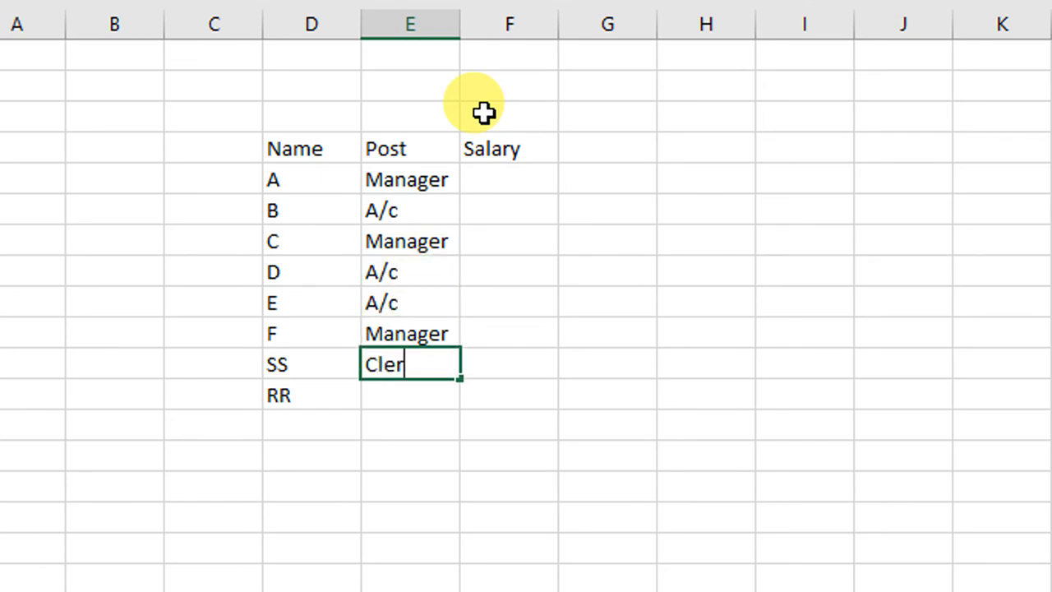
key("Return")
type("c")
key("Return")
Step: Enter the salaries 12500, 13500, 9500 and 5640 in cells F5 to F8
key("Up")
key("Up")
key("Up")
key("Up")
key("Up")
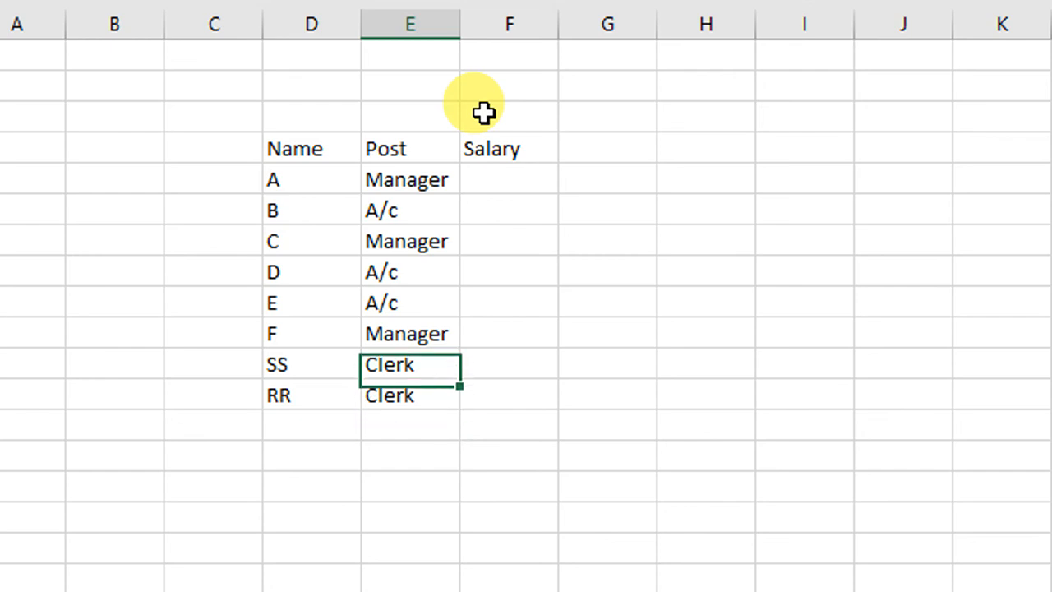
key("Up")
key("Up")
key("Up")
key("Right")
type("12")
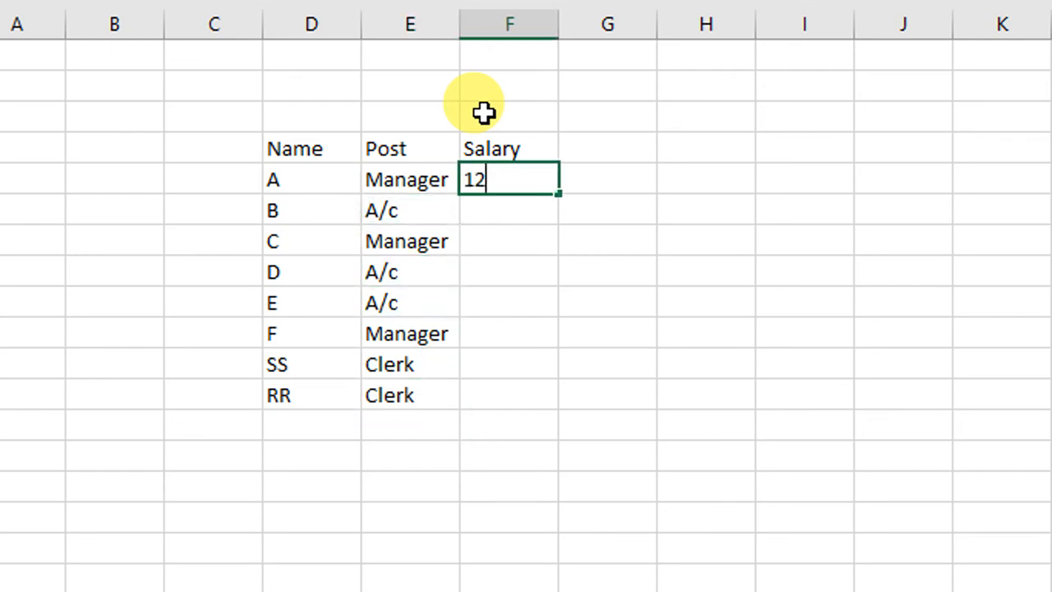
type("500")
key("Return")
type("13500")
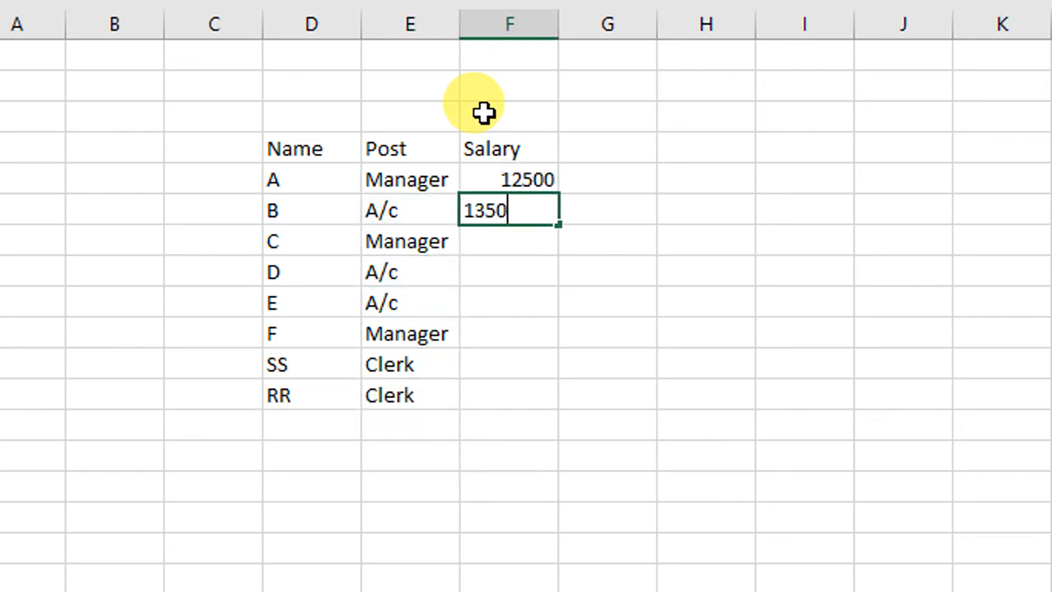
key("Return")
type("9500")
key("Return")
type("5640")
key("Return")
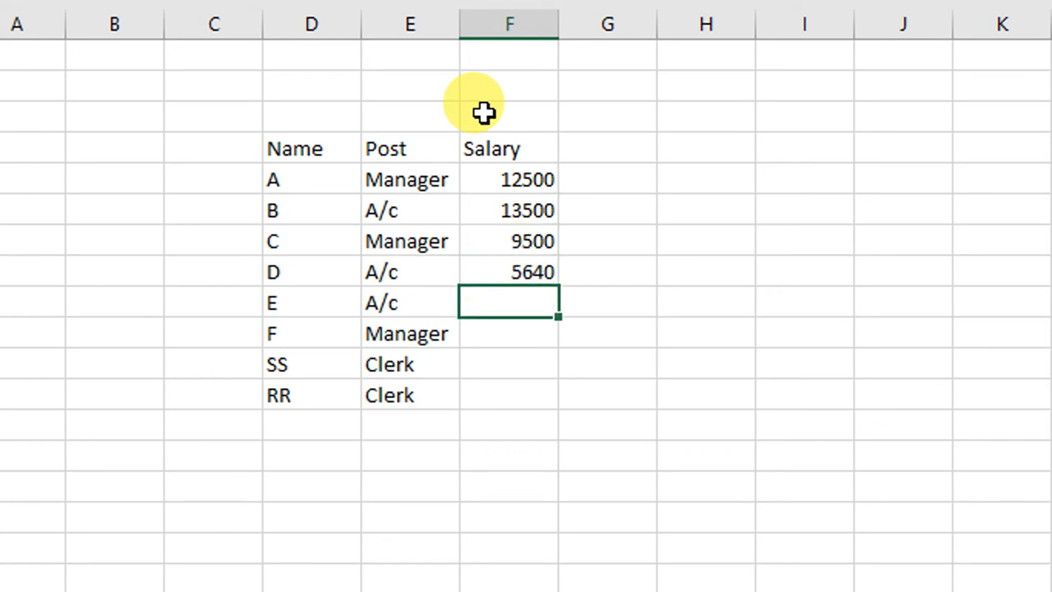
Step: Enter the salaries 15425, 18752, 25000 and 12500 in cells F9 to F12
type("15425")
key("Return")
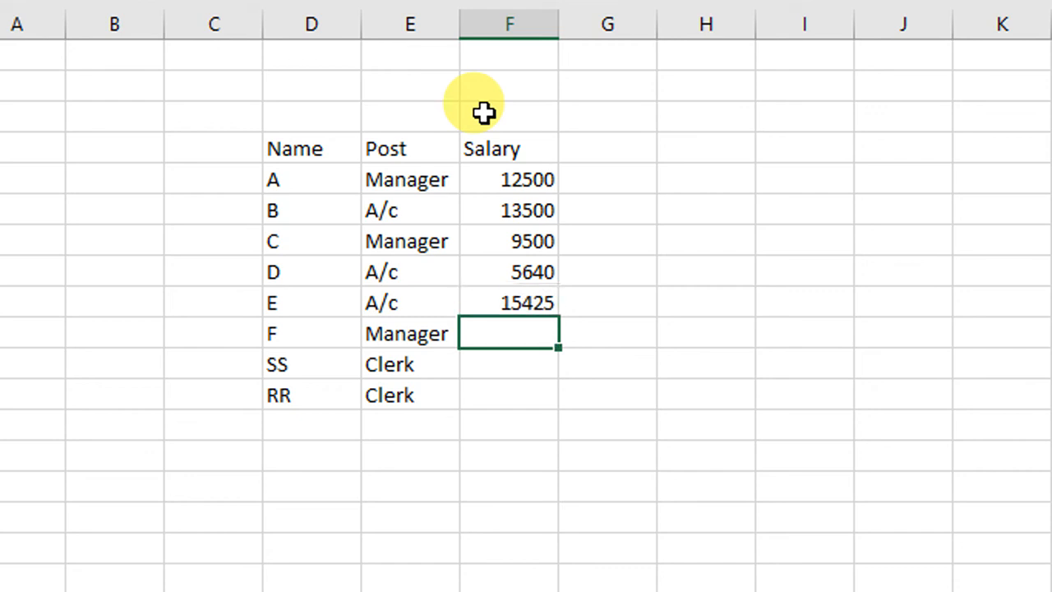
type("18752")
key("Return")
type("25000")
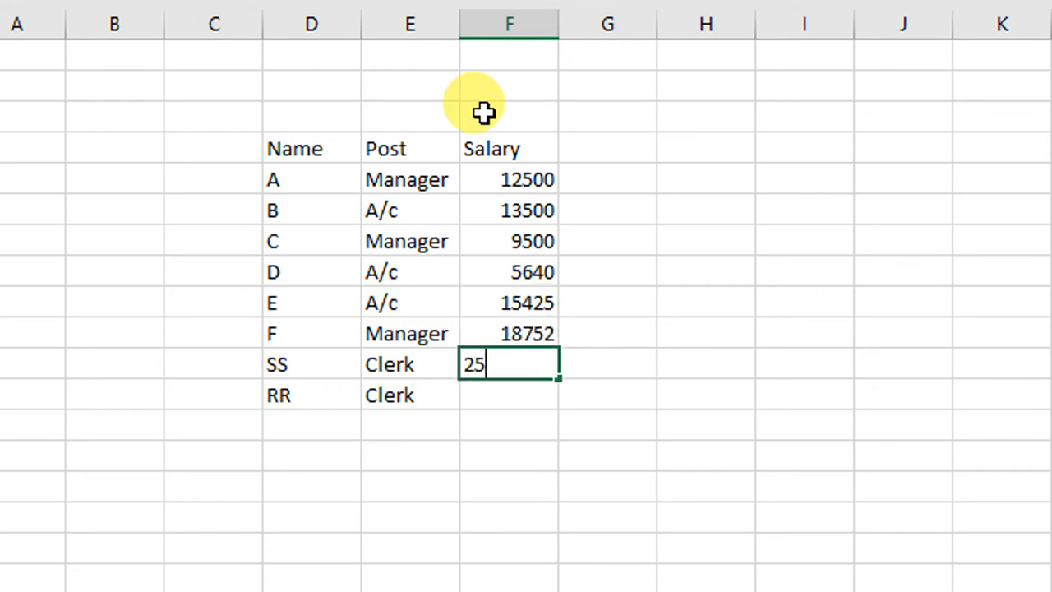
key("Return")
type("12500")
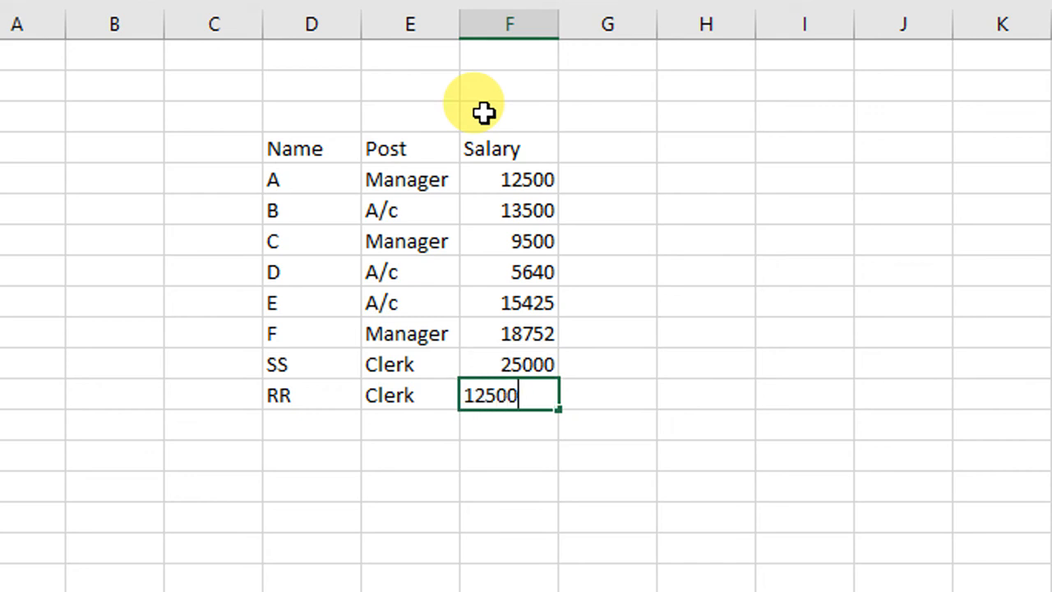
key("Return")
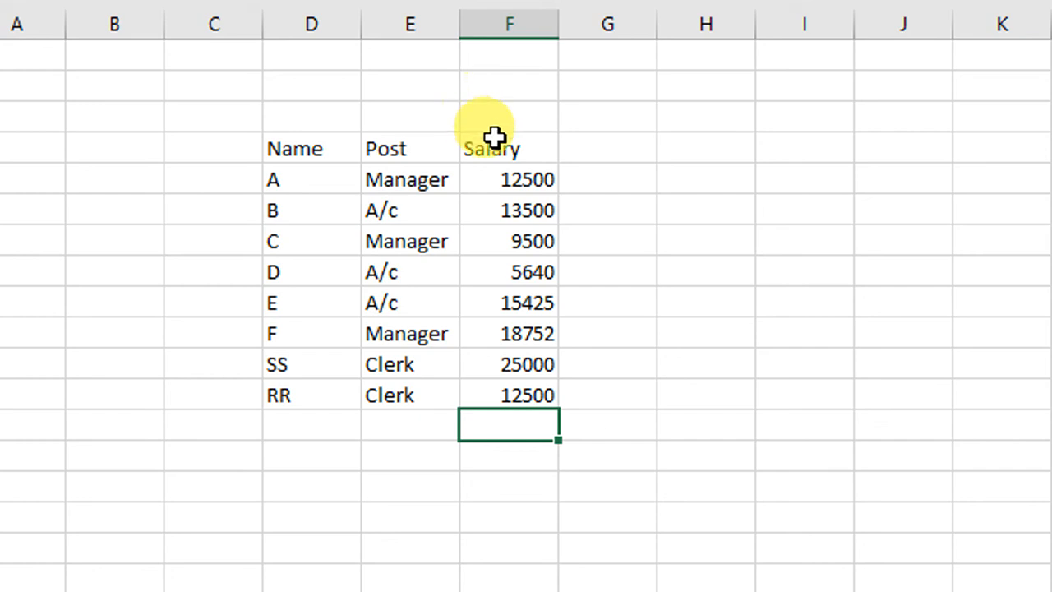
Step: Set the font size of the whole table D4:F12 to 14
left_click_drag(350, 144, 502, 381)
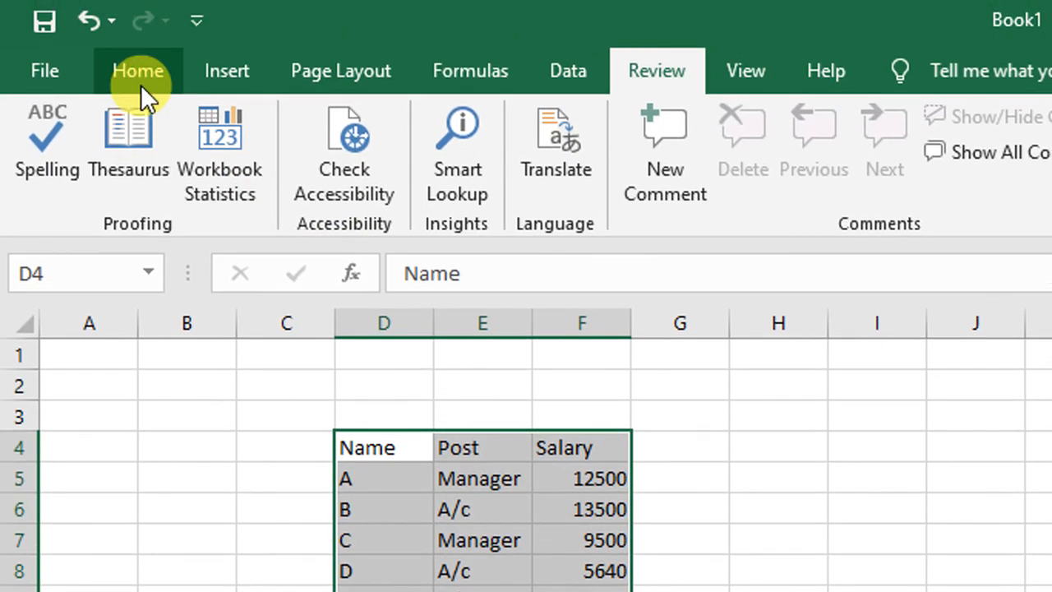
left_click(139, 83)
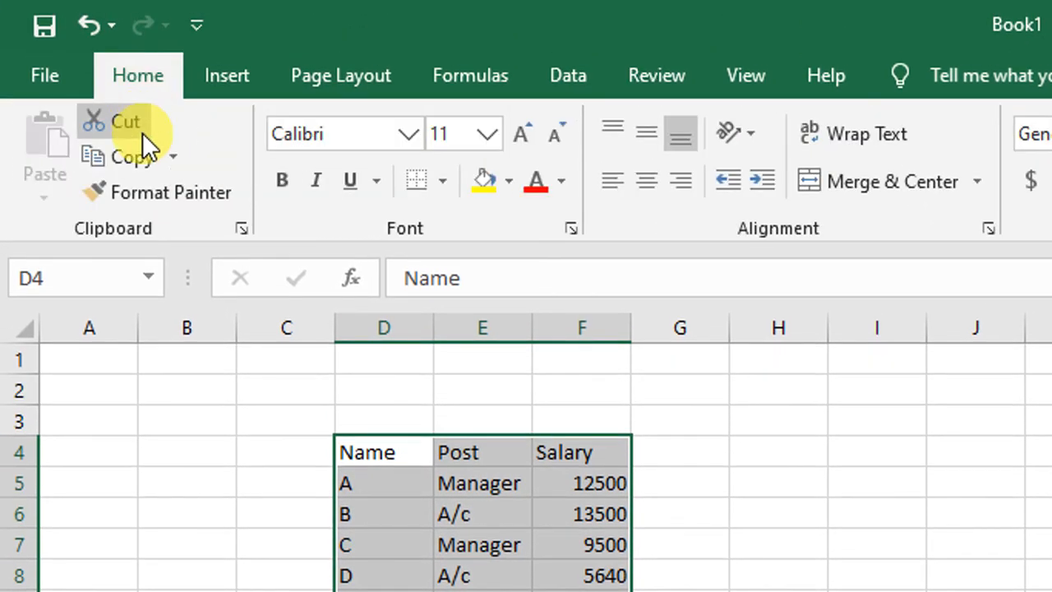
left_click(441, 136)
type("14")
key("Return")
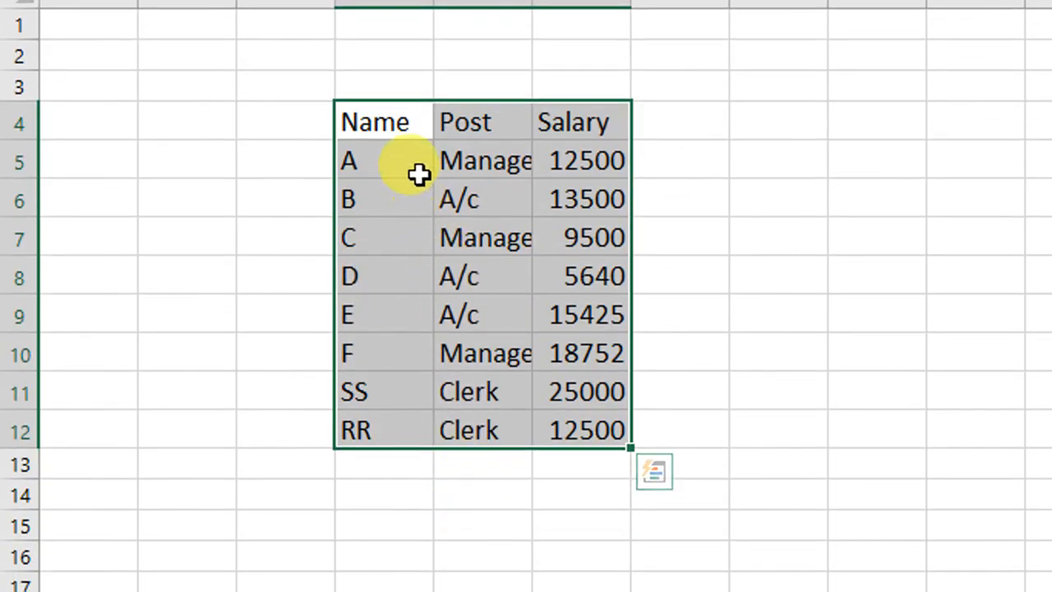
Step: Format the header cells D4:F4 with red font colour and yellow fill
left_click(405, 459)
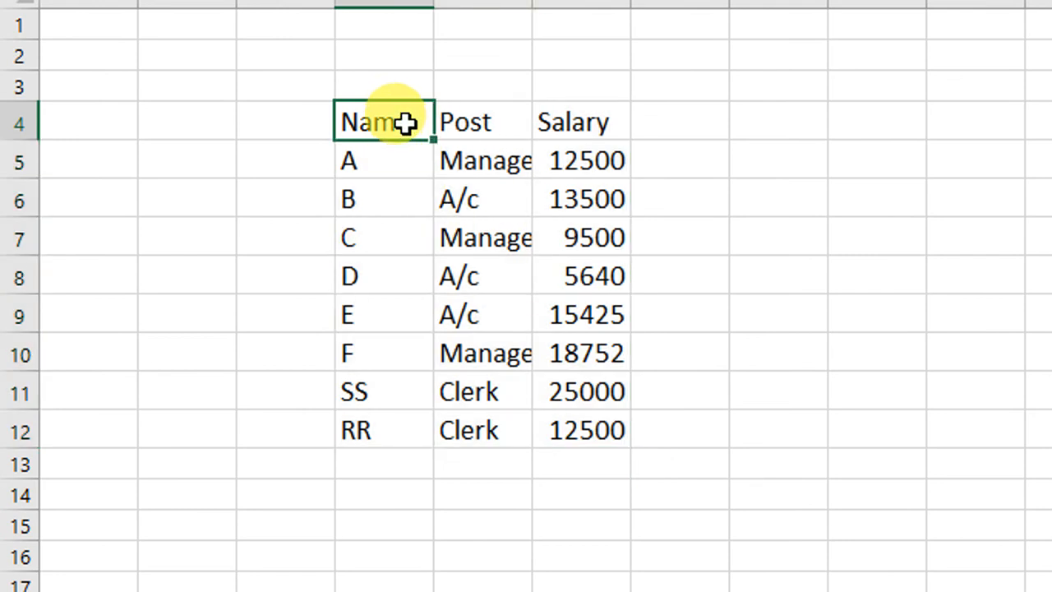
left_click_drag(404, 123, 564, 118)
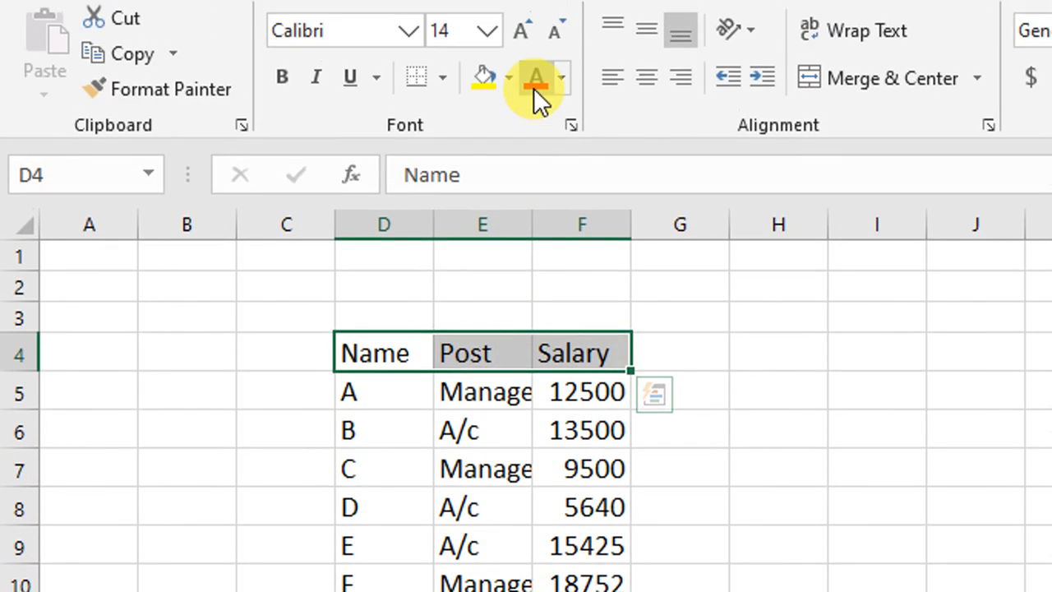
left_click(538, 13)
left_click(485, 12)
Step: Apply All Borders to the table range D4:F12
left_click_drag(411, 367, 557, 502)
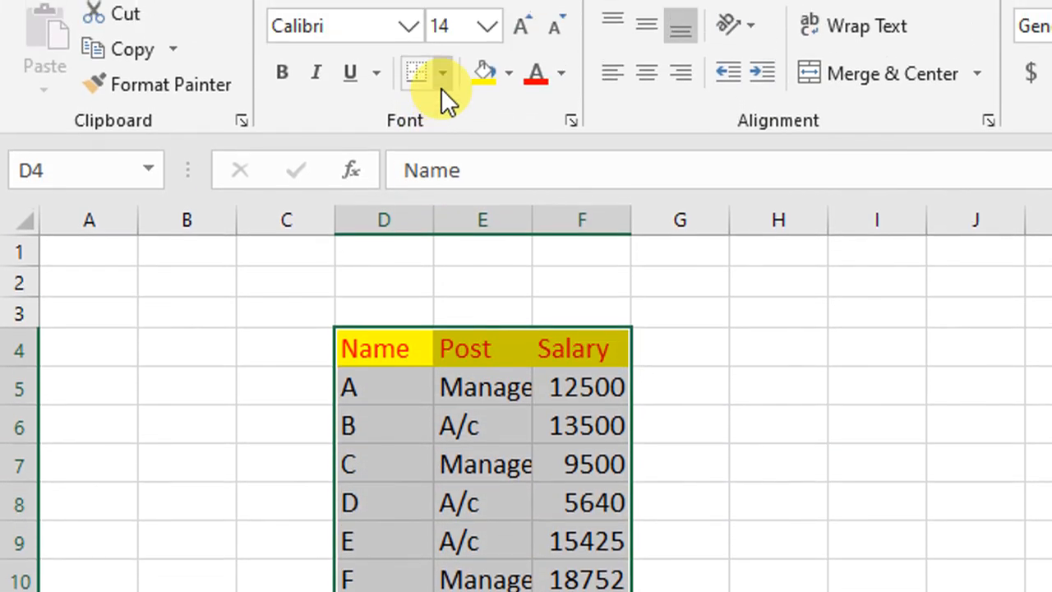
left_click(441, 80)
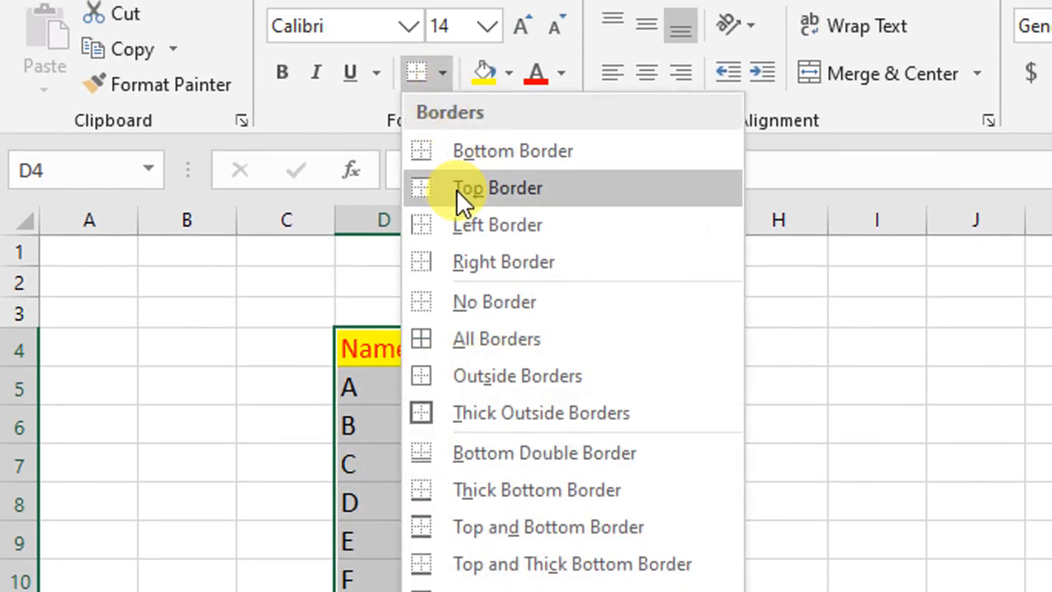
left_click(460, 337)
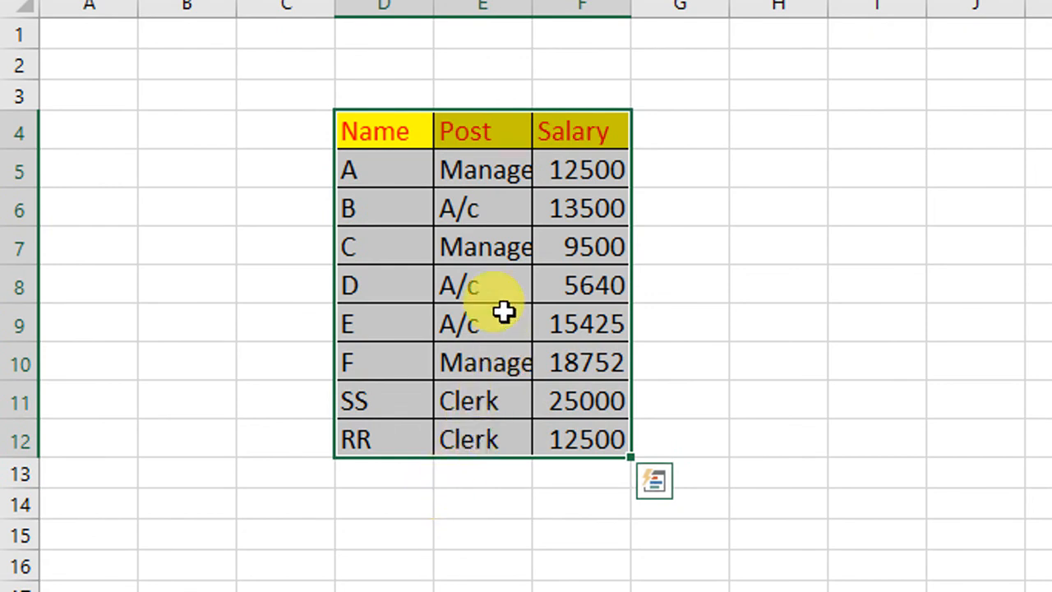
left_click(486, 285)
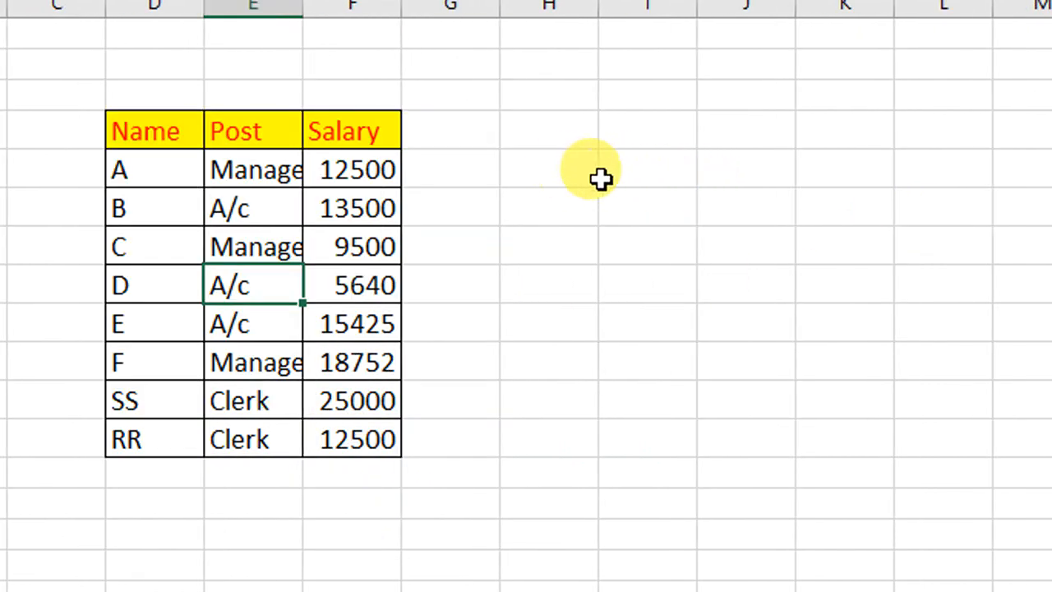
Step: Add the header Bonus in cell G4 beside the Salary column
left_click(489, 142)
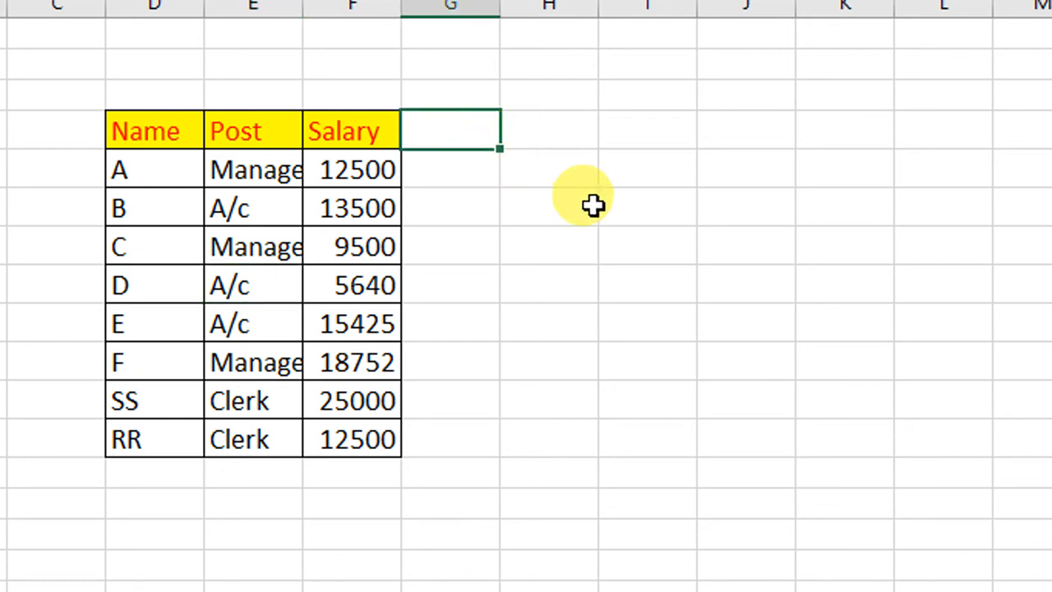
type("Bonus")
key("Return")
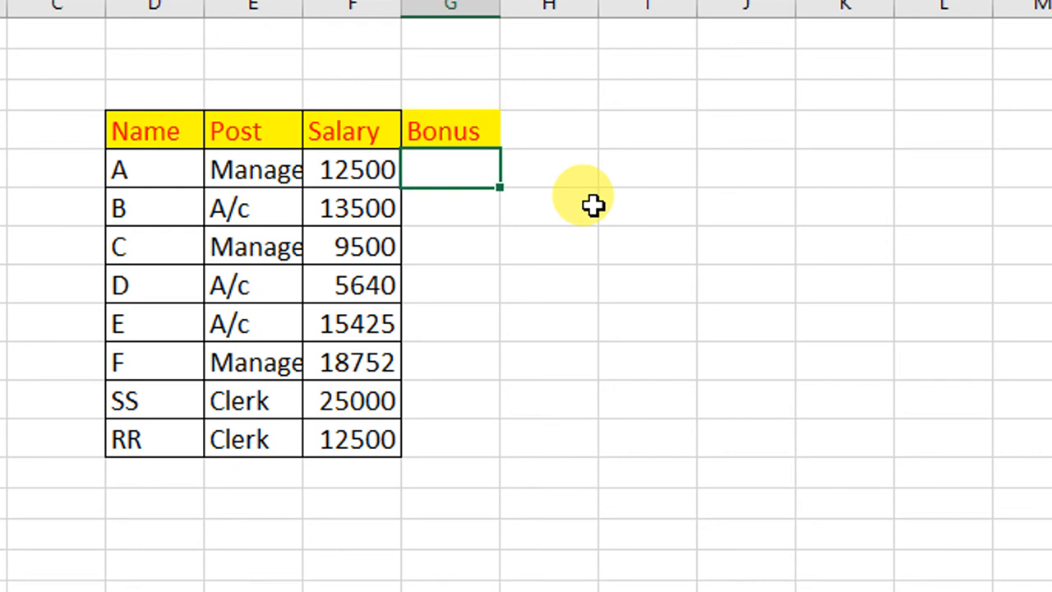
Step: Extend the borders to the Bonus column across the whole table and widen column G
key("ctrl+a")
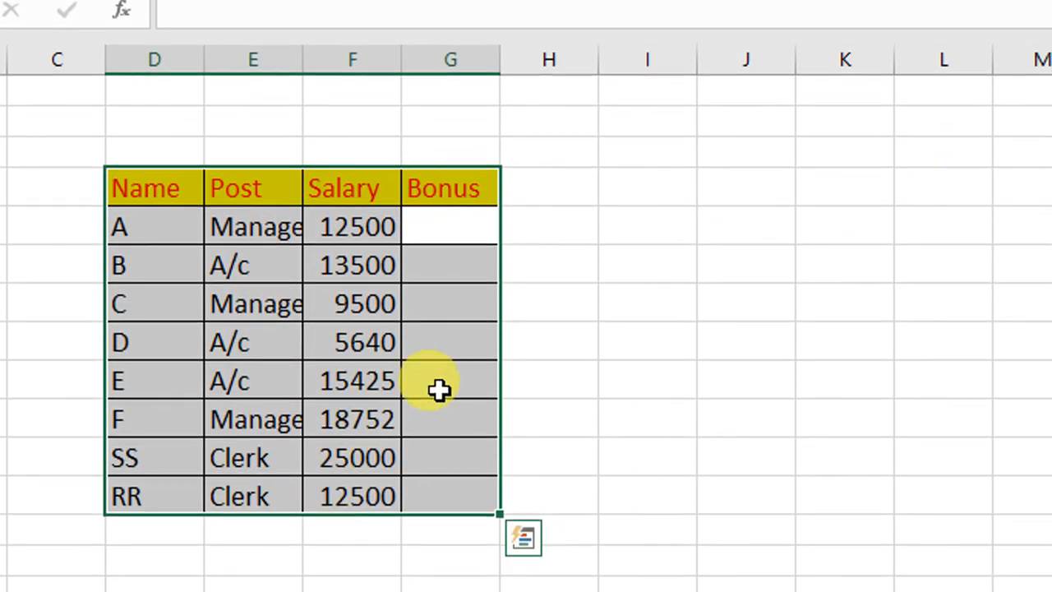
left_click_drag(501, 67, 643, 82)
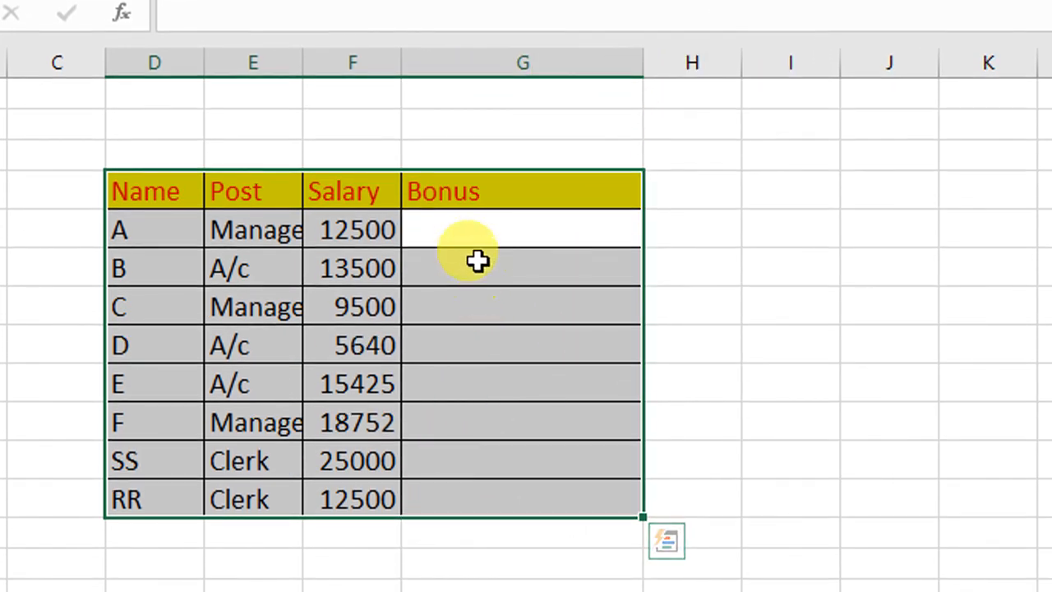
left_click(475, 255)
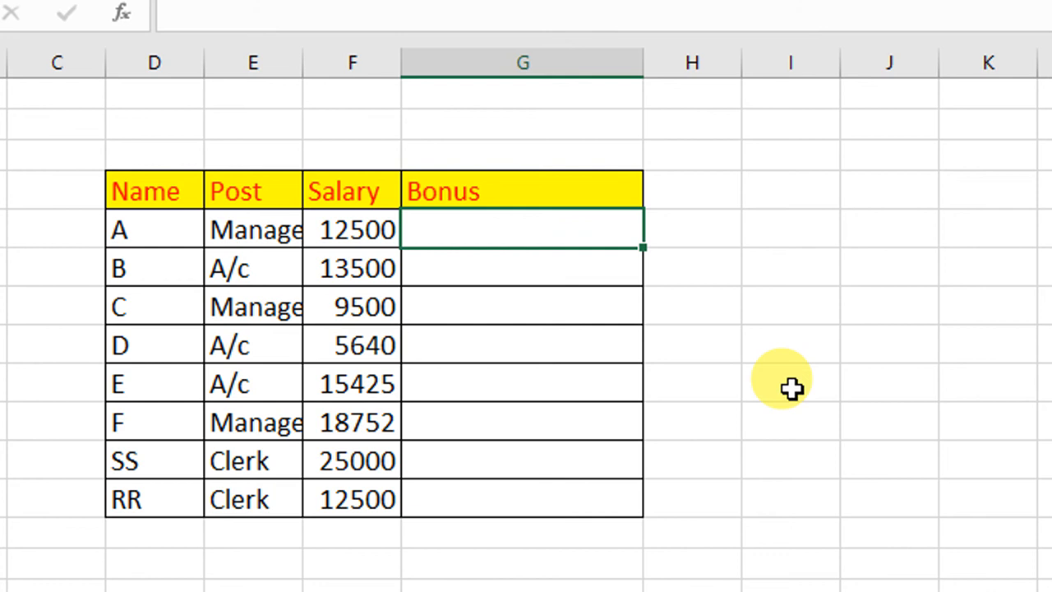
Step: Apply Comma Style number formatting to the salary values in F5:F12
left_click_drag(378, 231, 376, 485)
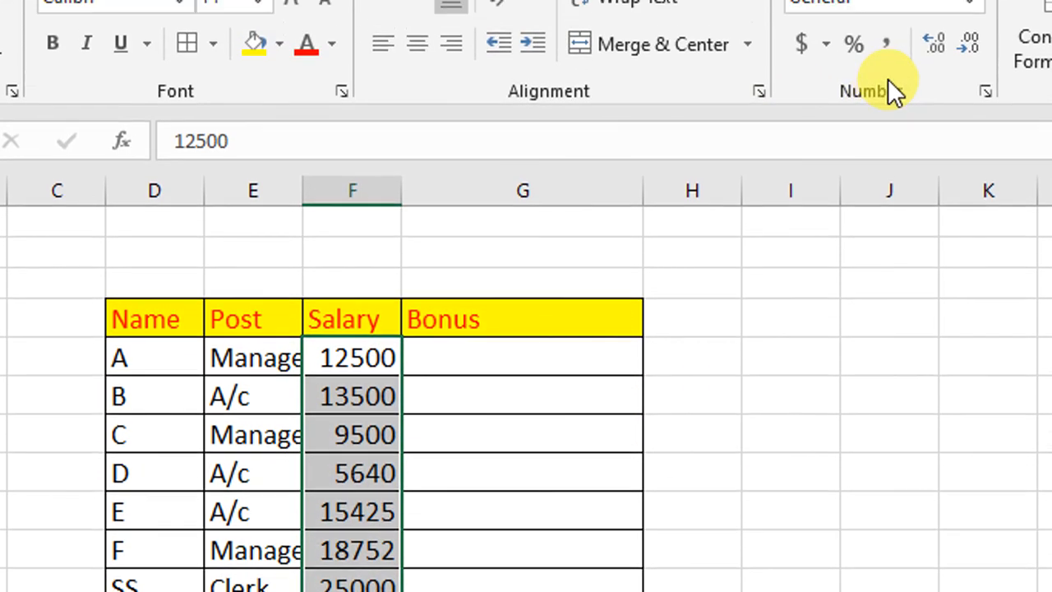
left_click(885, 42)
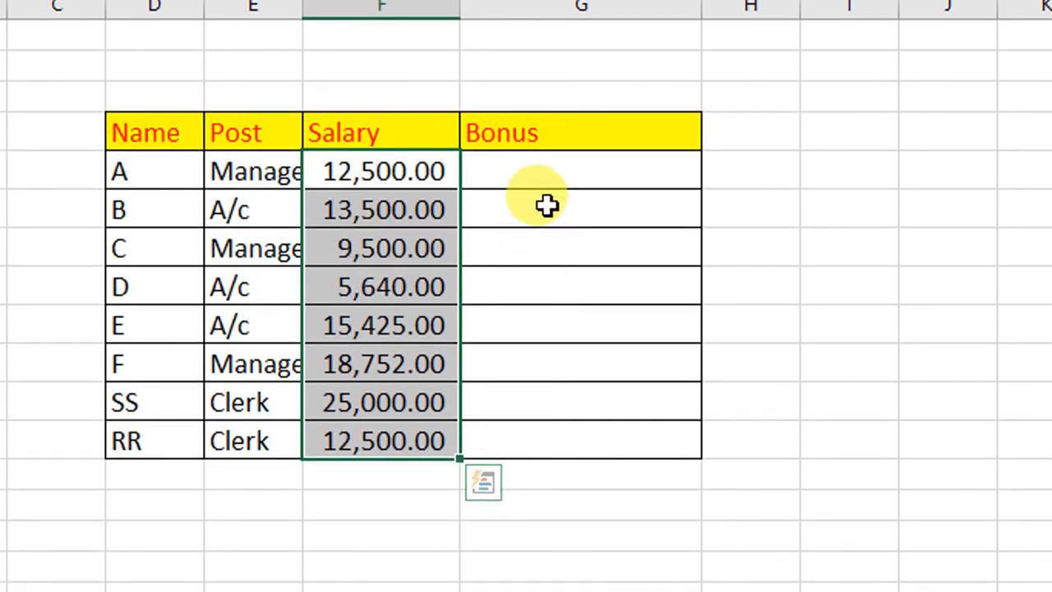
Step: Calculate a bonus in G5 with =F5*10% and fill the formula down to G12
left_click(544, 176)
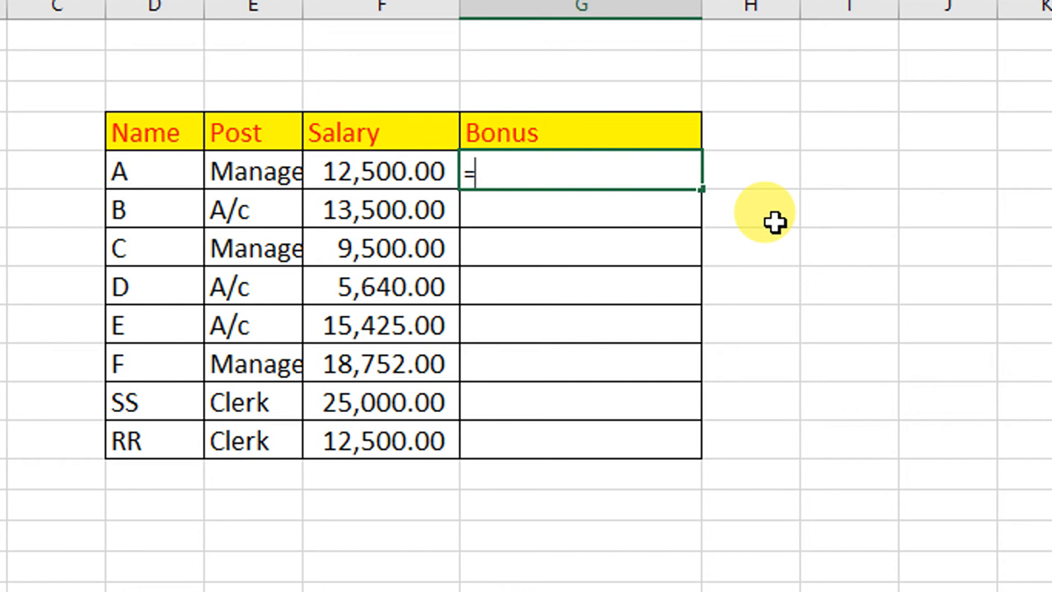
left_click(425, 171)
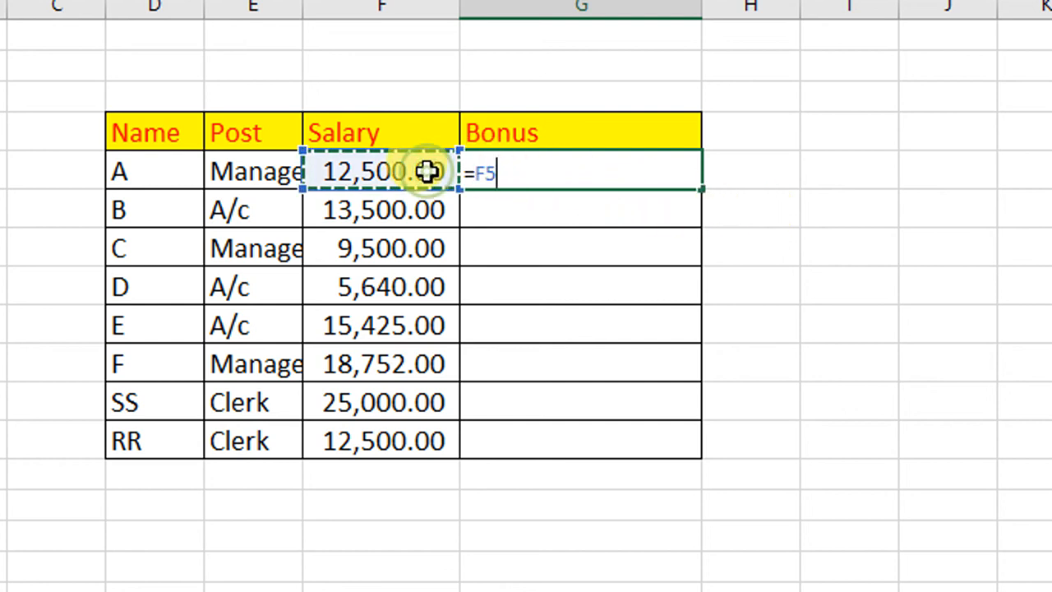
type("*")
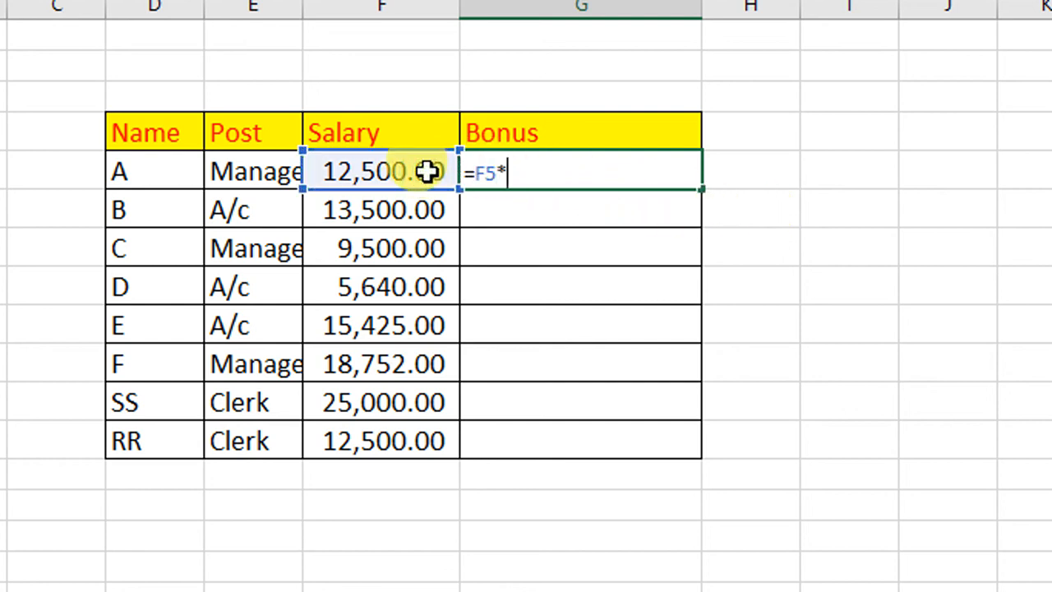
type("10%")
key("Return")
key("Up")
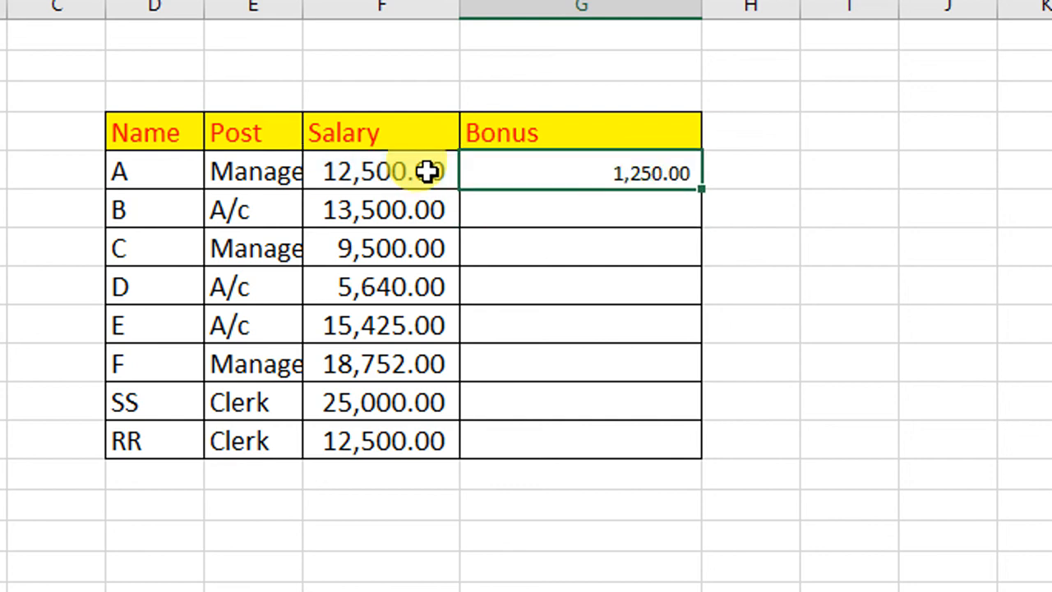
double_click(699, 191)
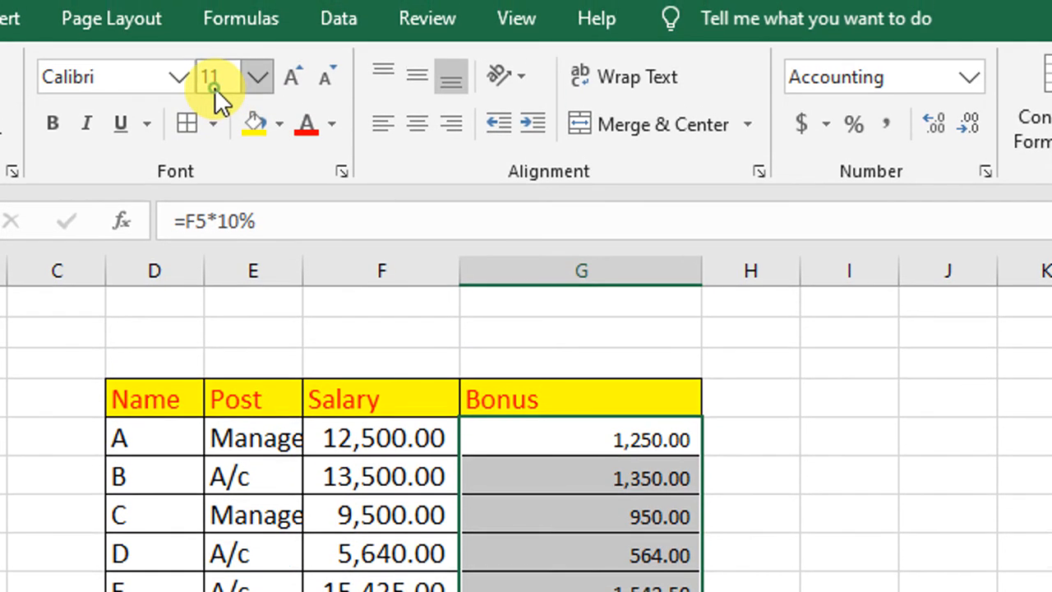
Step: Set the font size of the bonus cells G5:G12 to 14
left_click(214, 88)
type("14")
key("Return")
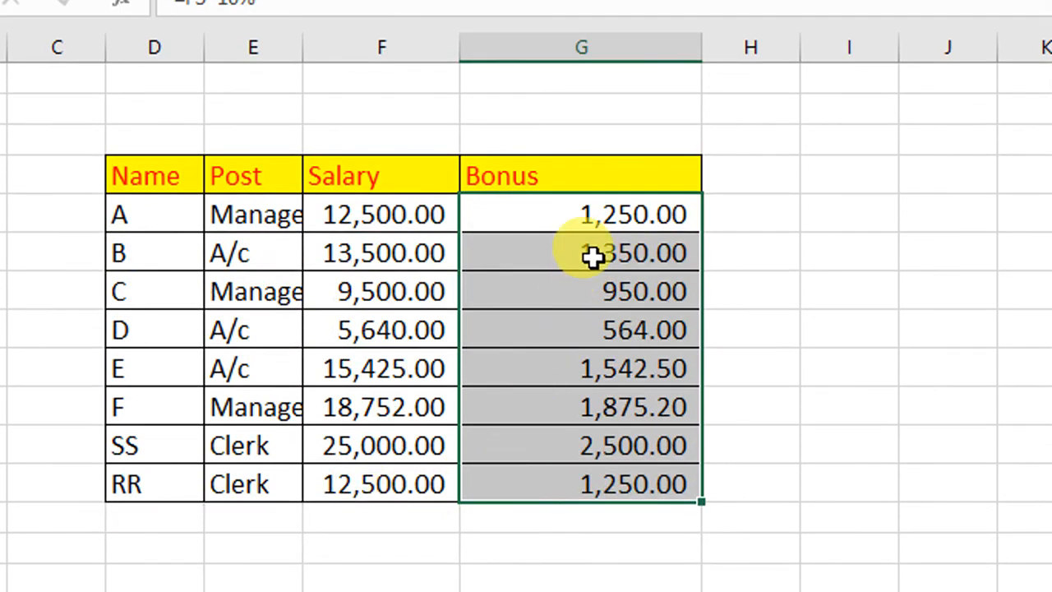
left_click(590, 480)
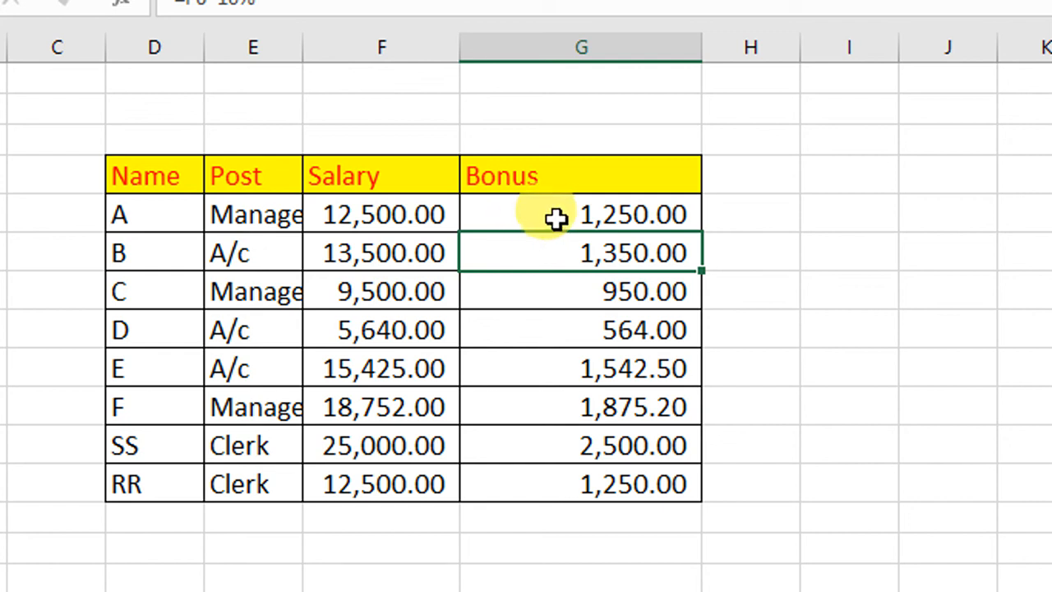
Step: Clear the flat 10% bonus formulas from G5:G12
left_click_drag(556, 216, 564, 468)
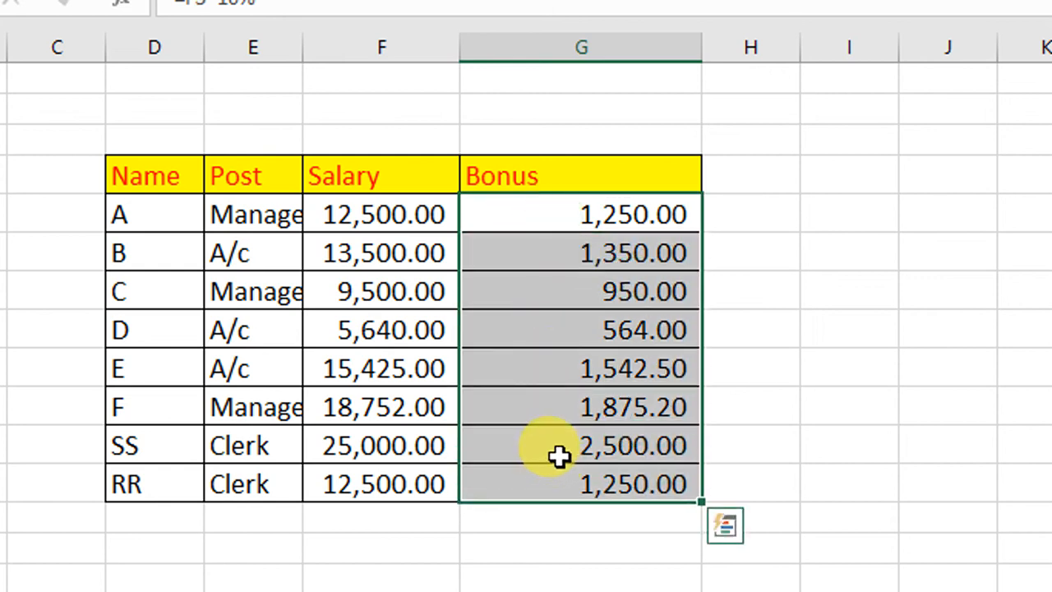
key("Delete")
Step: Enter =IF(F5>=10000,F5*10%,F5*5%) in G5 to calculate the bonus by salary level
left_click(564, 223)
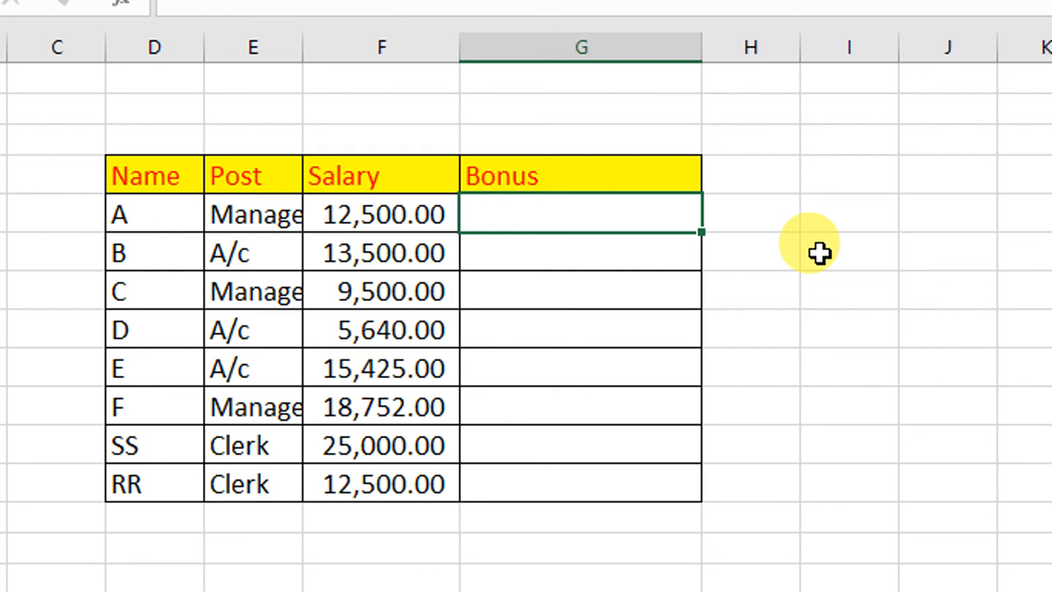
type("=if")
key("Tab")
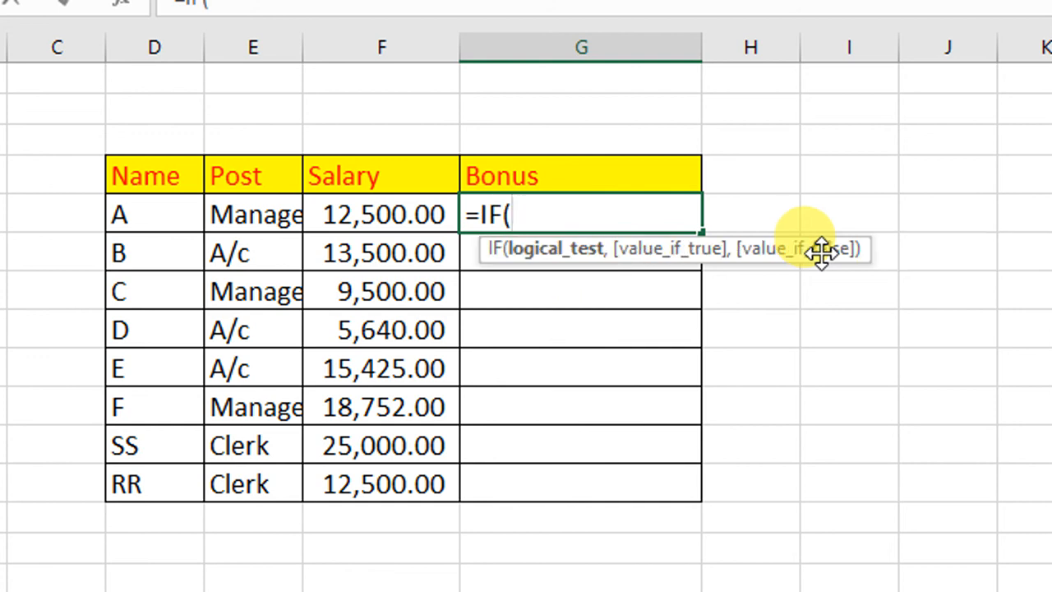
left_click(409, 214)
type(">=10000")
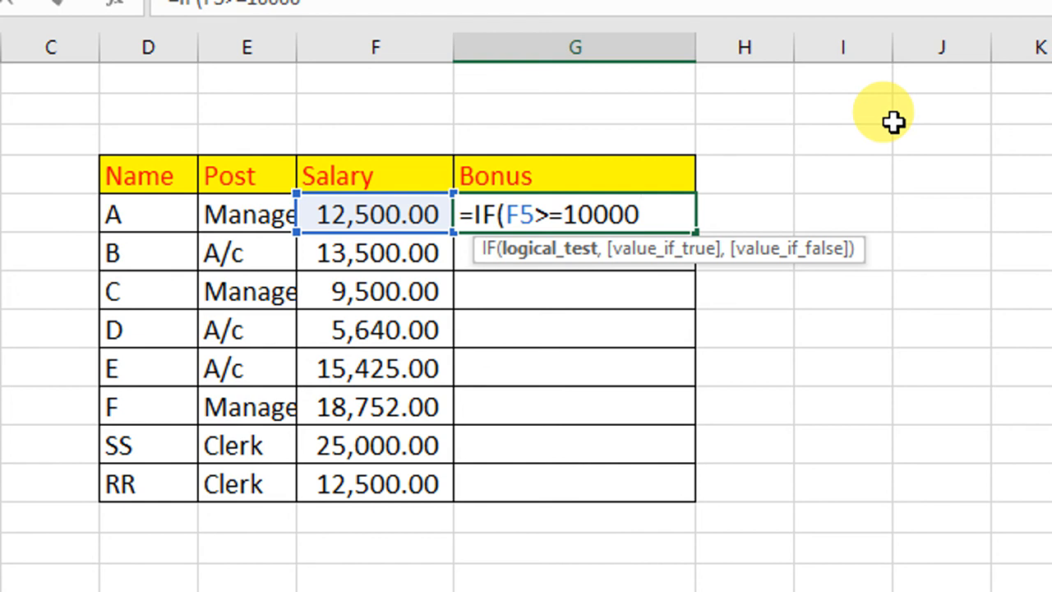
type(",")
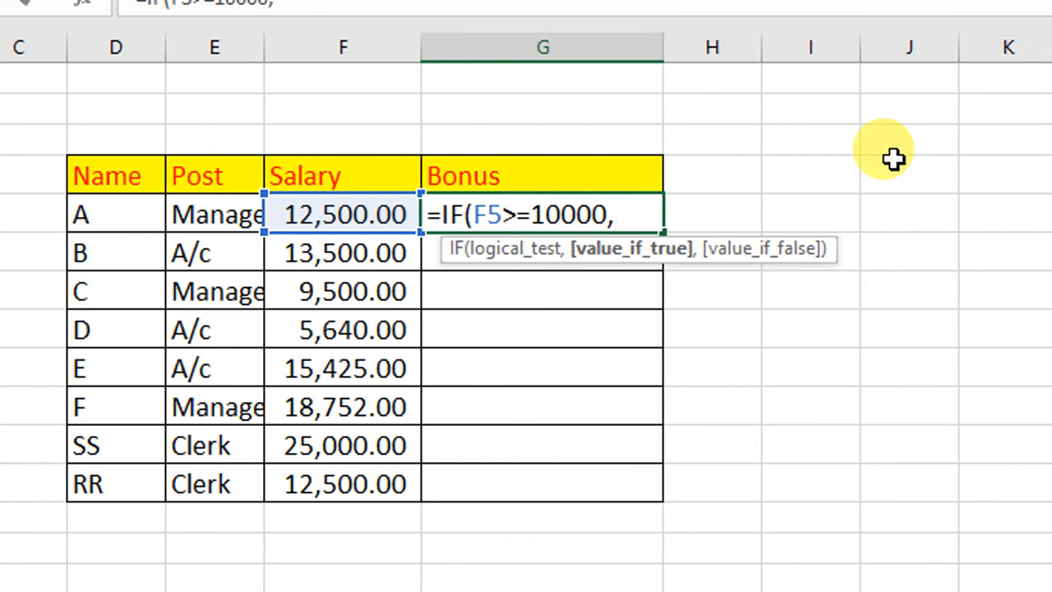
type("F5*10%")
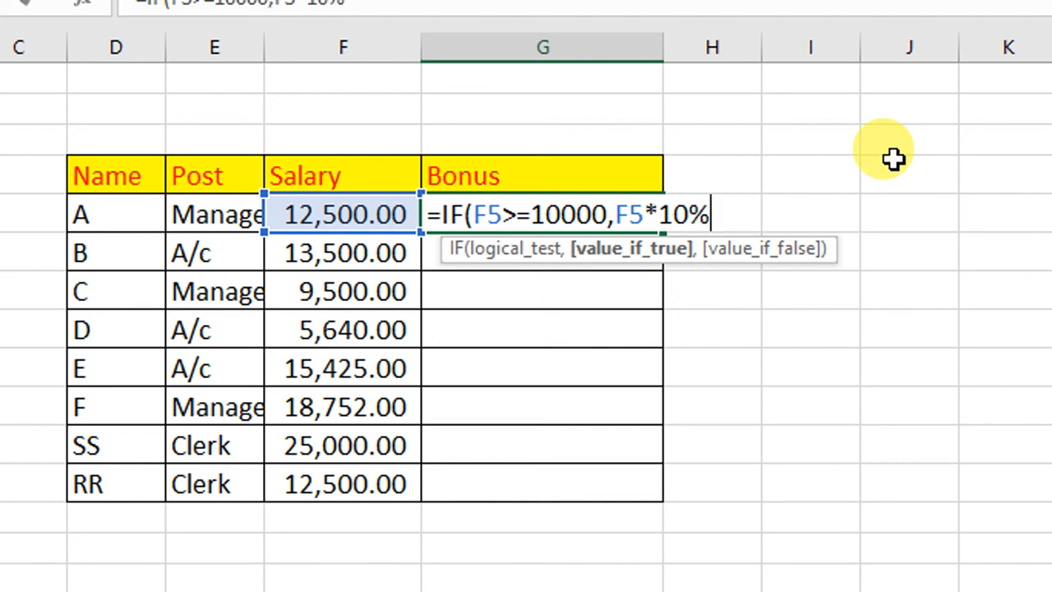
type(",F5")
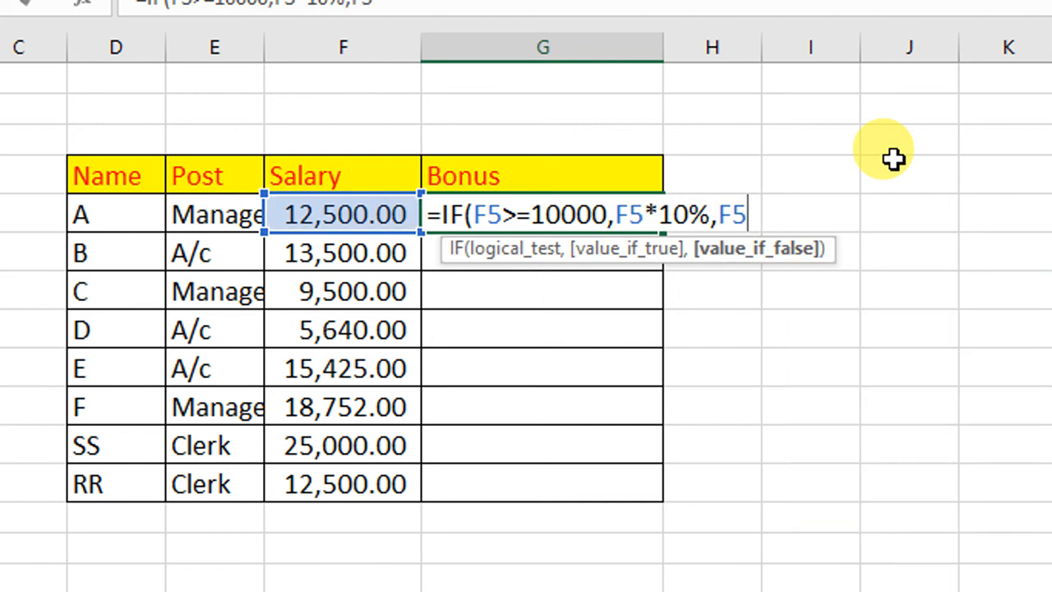
type("*5%")
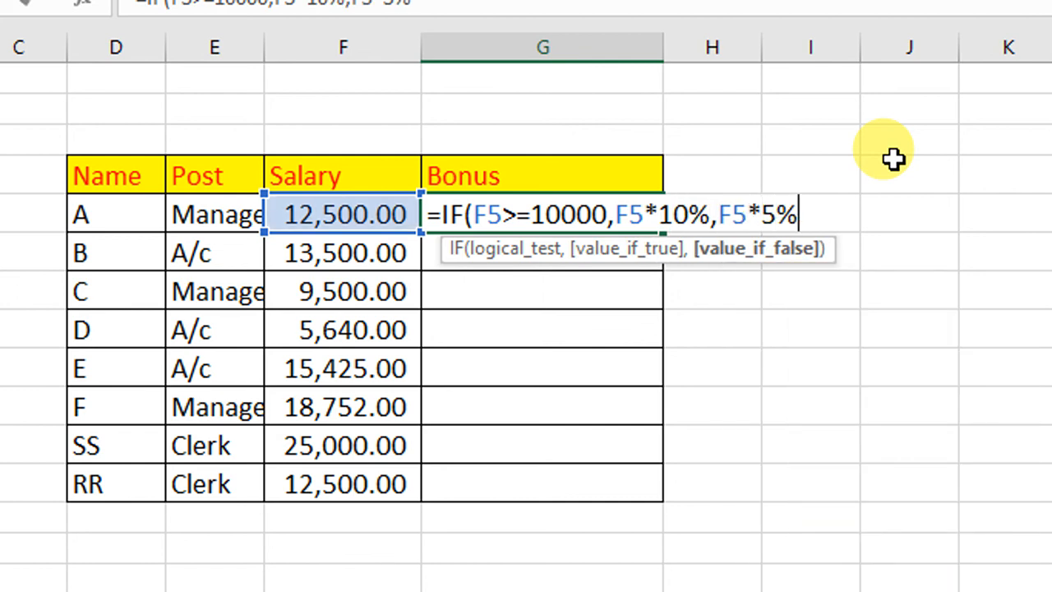
type(")")
key("Return")
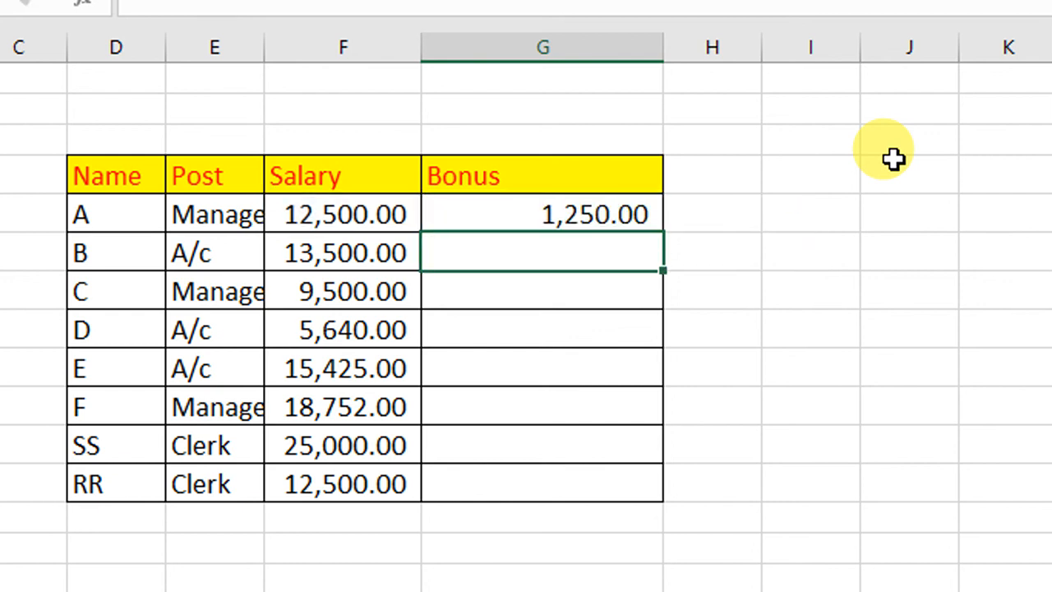
Step: Fill the IF bonus formula from G5 down to G12 and review the formula in G5
left_click(638, 215)
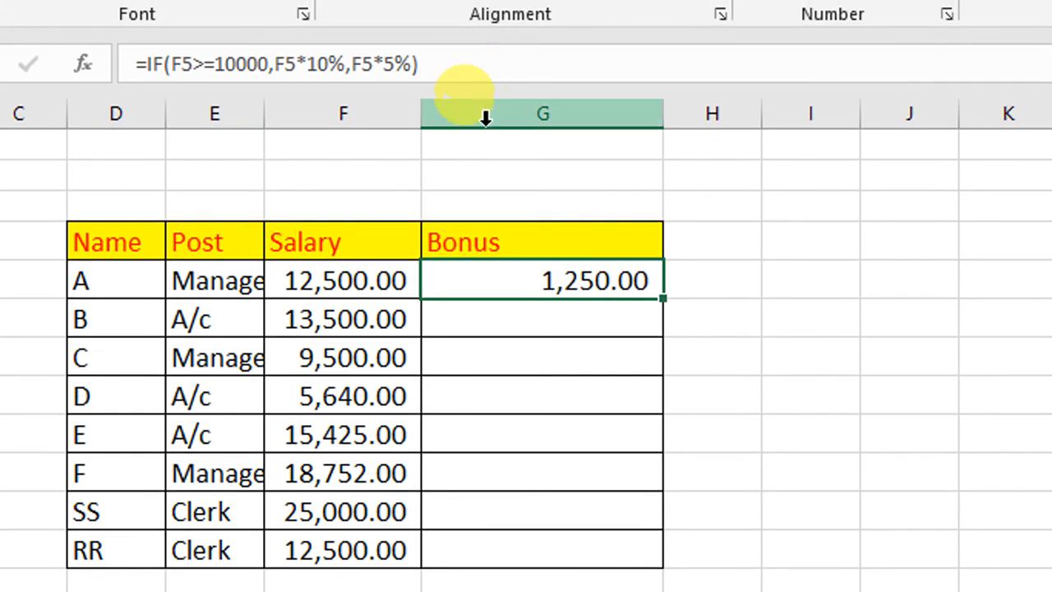
left_click_drag(662, 295, 654, 556)
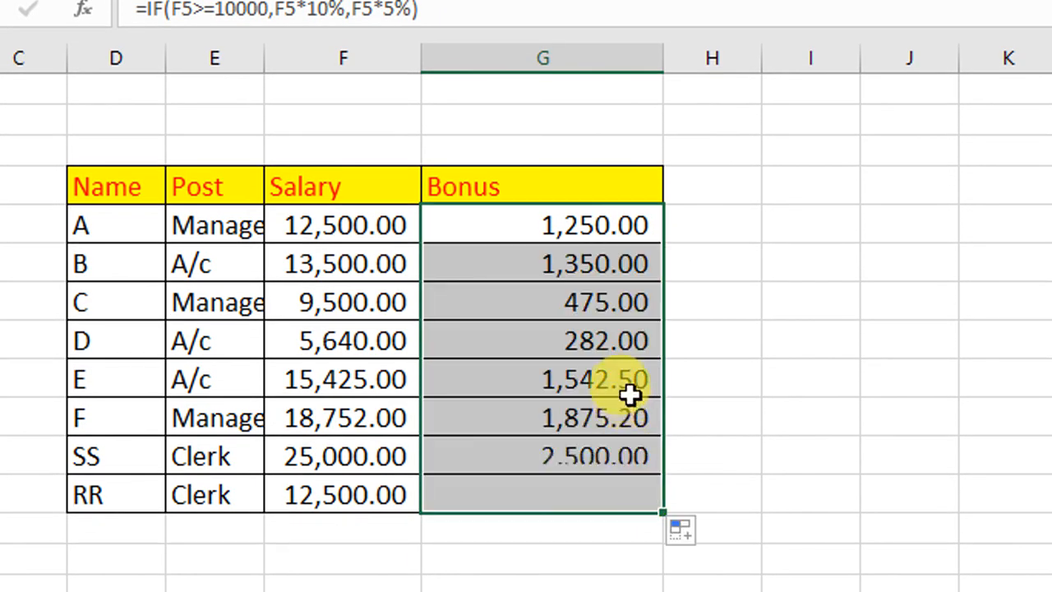
left_click(393, 309)
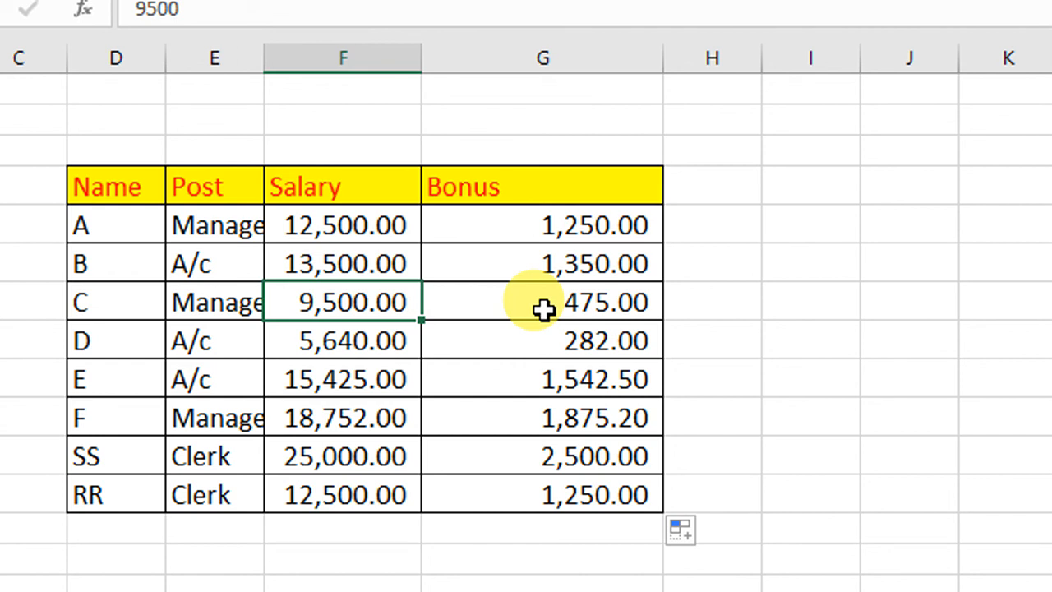
double_click(547, 225)
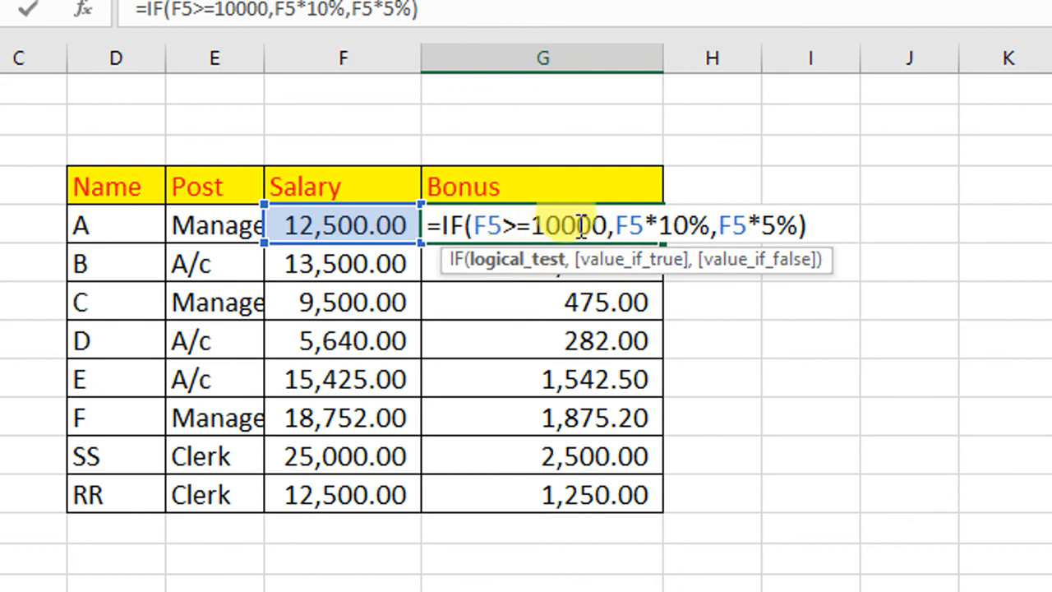
key("Return")
Step: Delete the IF bonus formulas from G5:G12
left_click(577, 225)
key("shift+Down")
key("shift+Down")
key("shift+Down")
key("shift+Down")
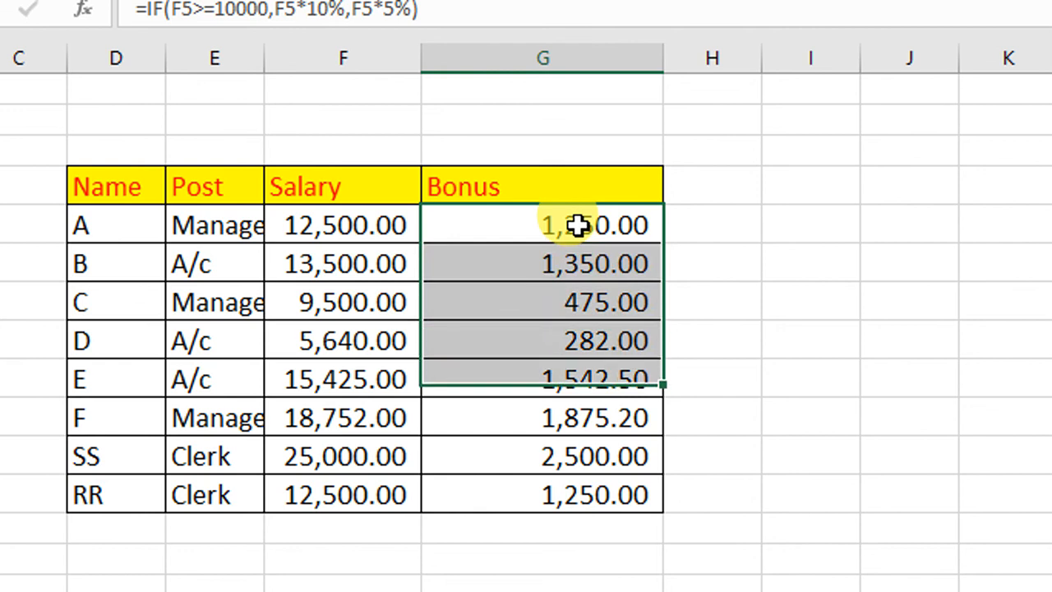
key("shift+Down")
key("shift+Down")
key("shift+Down")
key("Delete")
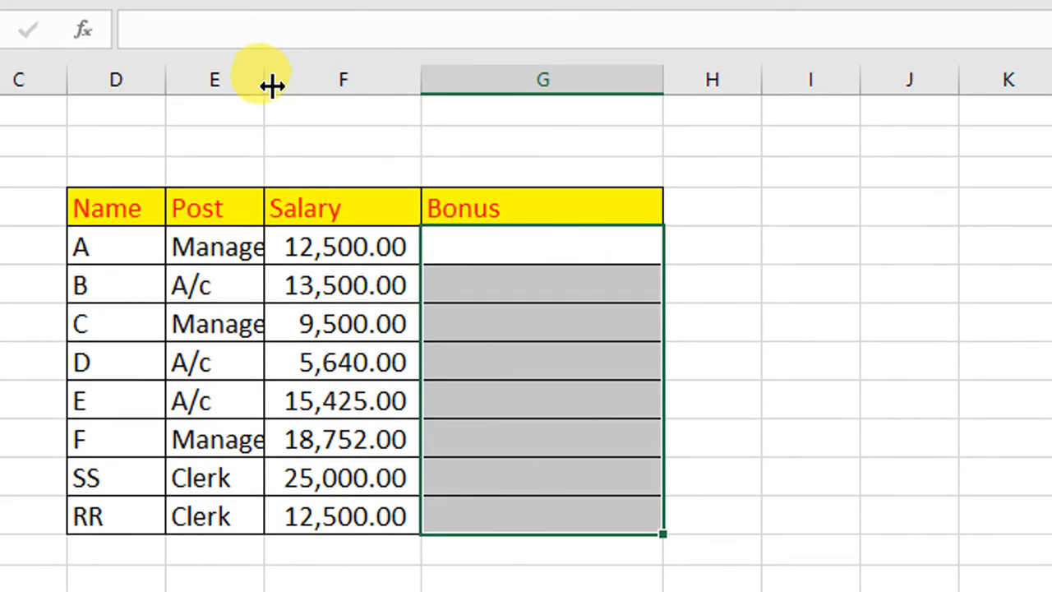
Step: Autofit the width of column E to the Post entries
double_click(263, 58)
left_click(515, 240)
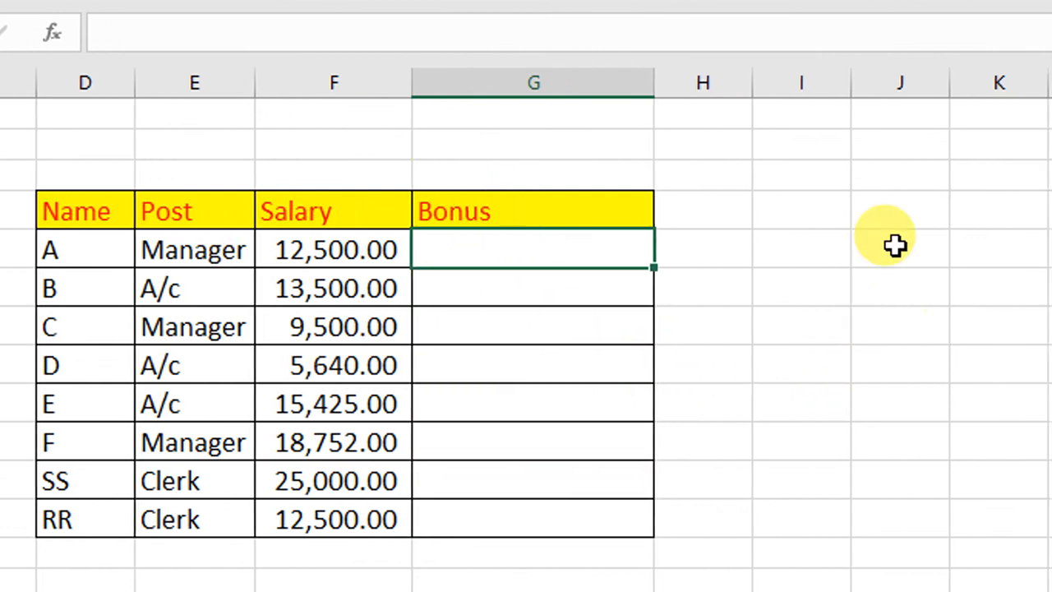
Step: Start a criteria area with the header Post in J4 and Manager in J5
left_click(894, 216)
type("pOST")
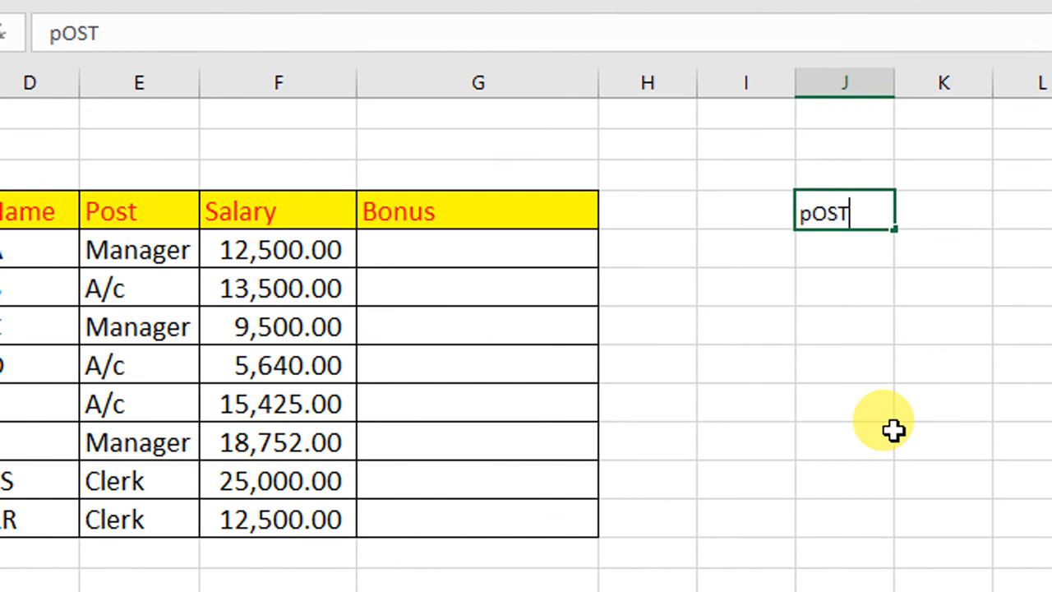
key("Return")
type("Manager")
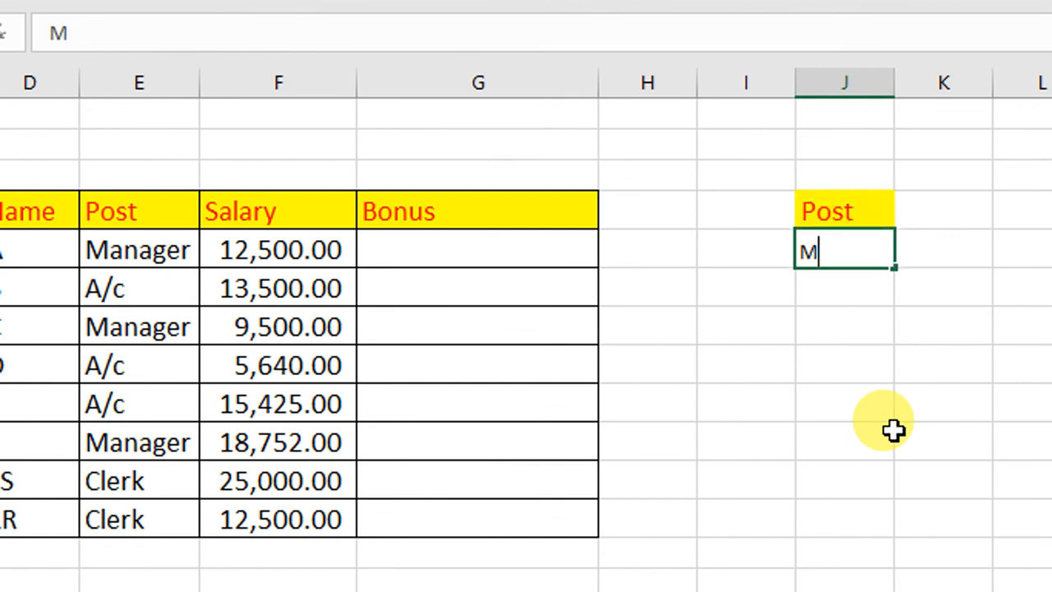
key("Return")
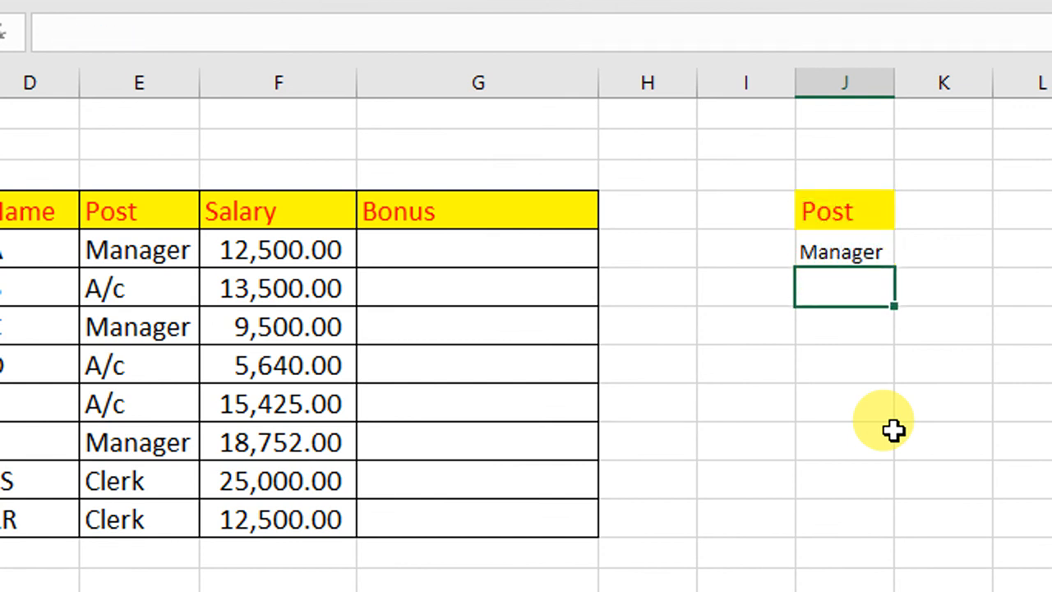
Step: Add the header Salary in K4 with the condition >=15000 in K5
key("Up")
key("Up")
key("Right")
type("Saal")
key("BackSpace")
key("BackSpace")
type("lary")
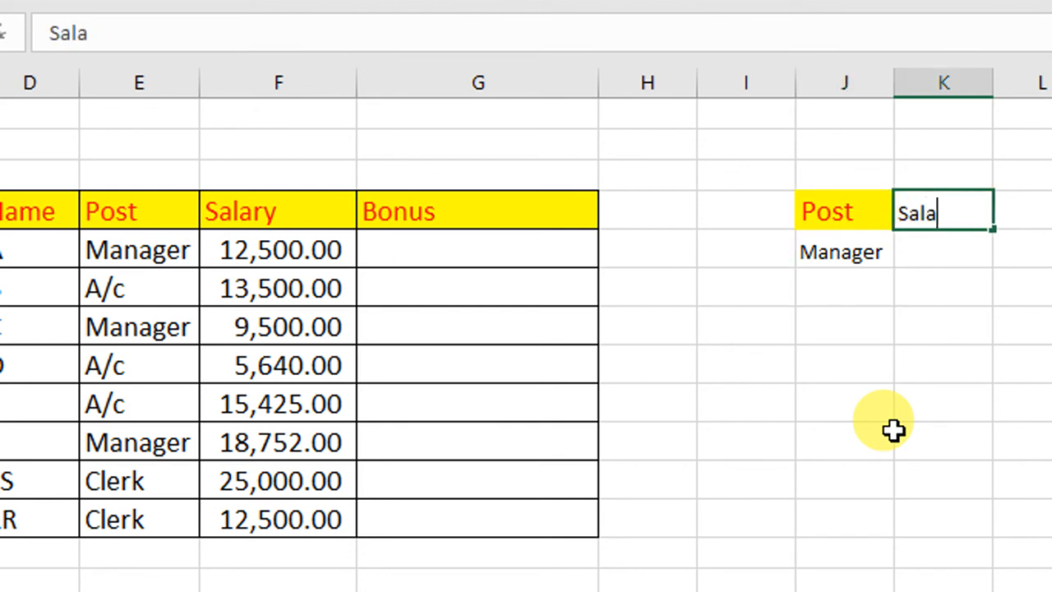
key("Return")
type(">=15000")
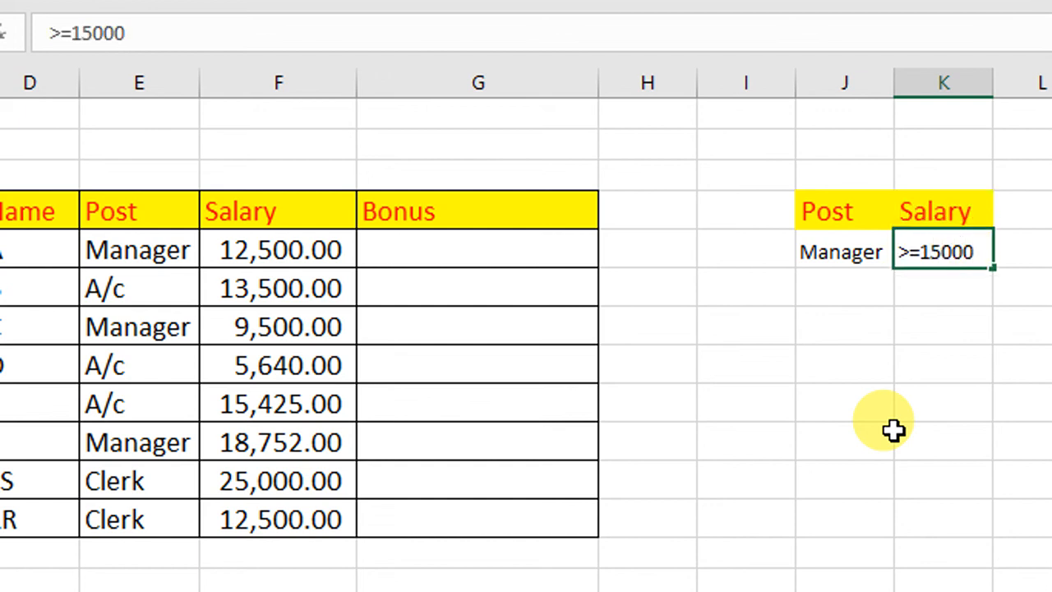
key("Return")
Step: Enter the two bonus outcomes below the criteria: 10% in J6 and 100 in J7
key("Left")
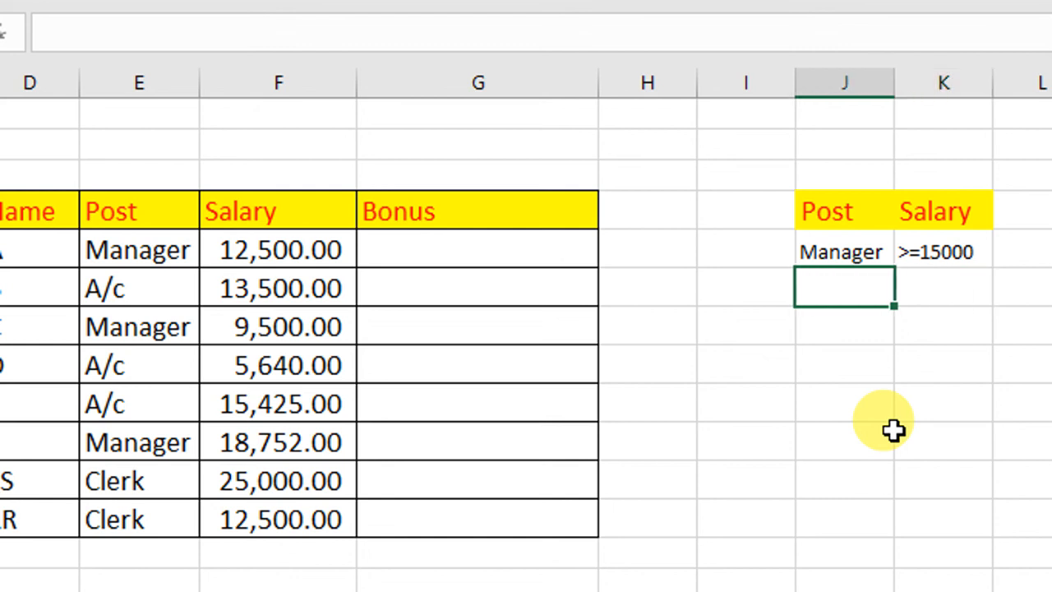
type("10%")
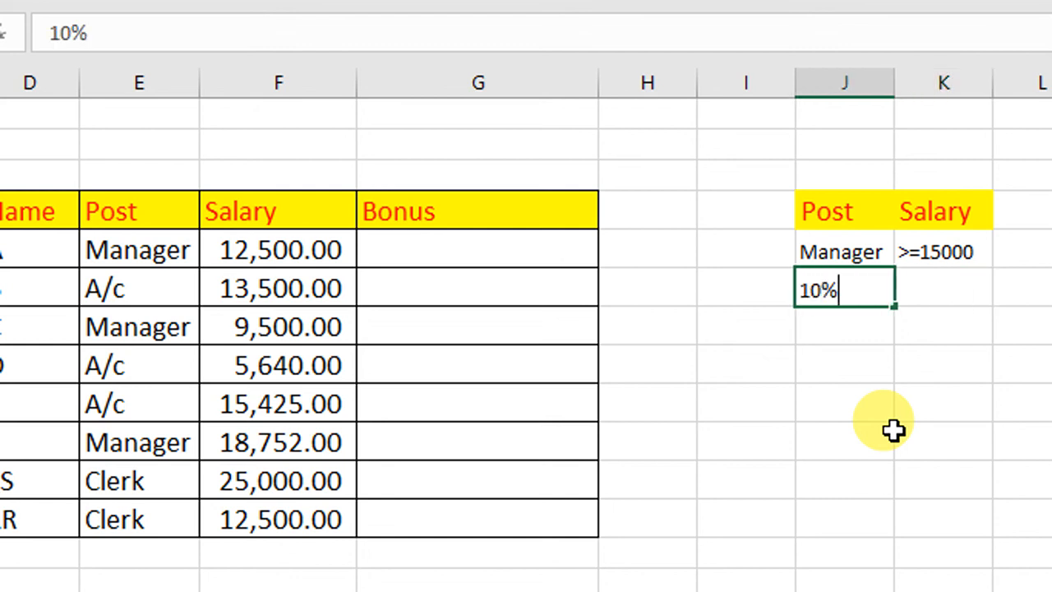
key("Return")
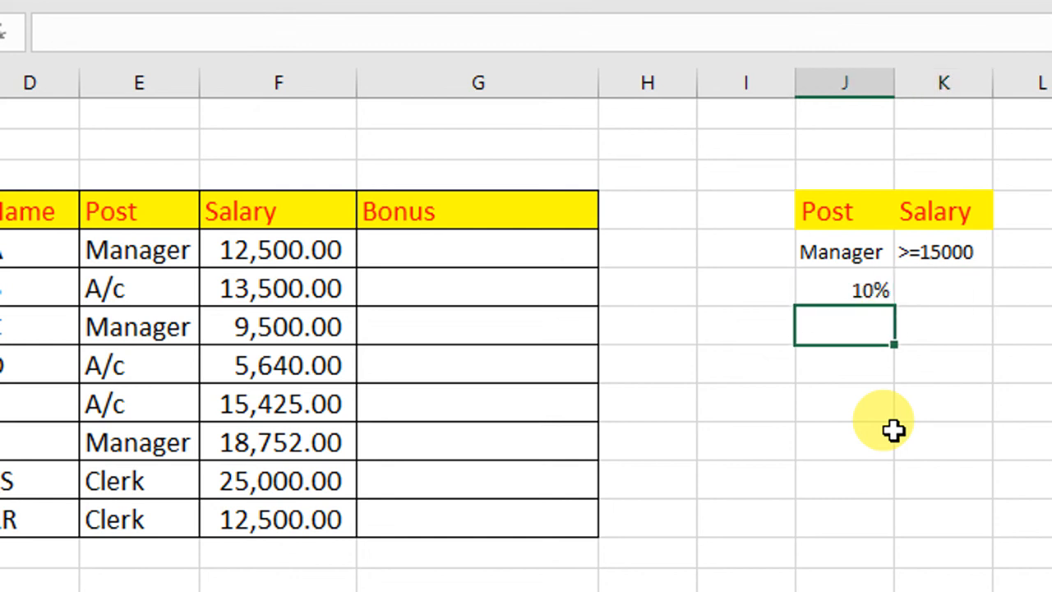
type("100")
key("Return")
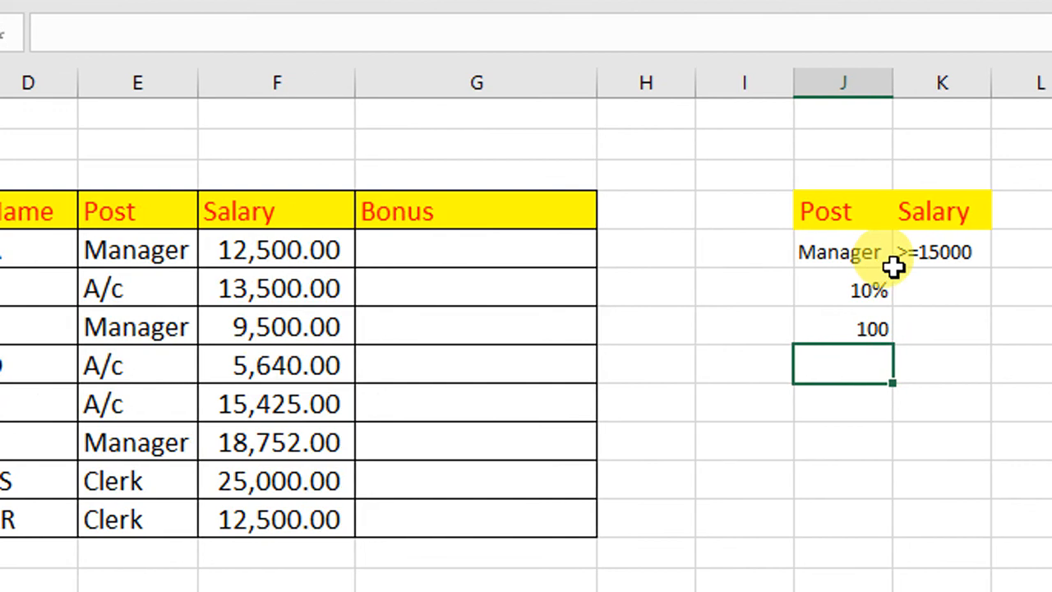
left_click(534, 257)
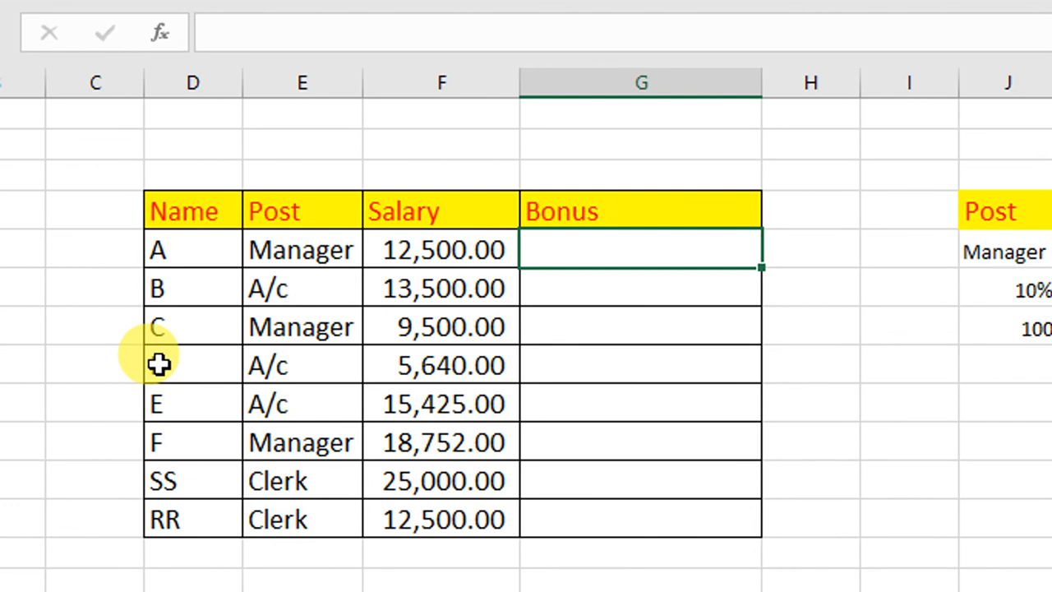
Step: Start an IF formula in G5 with the logical test AND(E5="Manager",F5>=15000)
type("=")
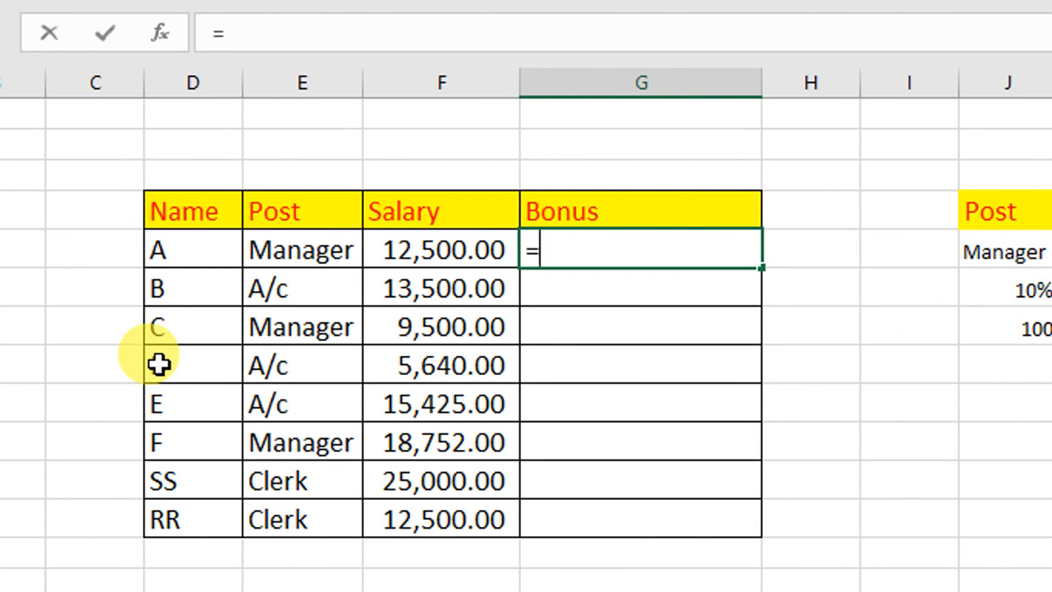
type("IF(AN")
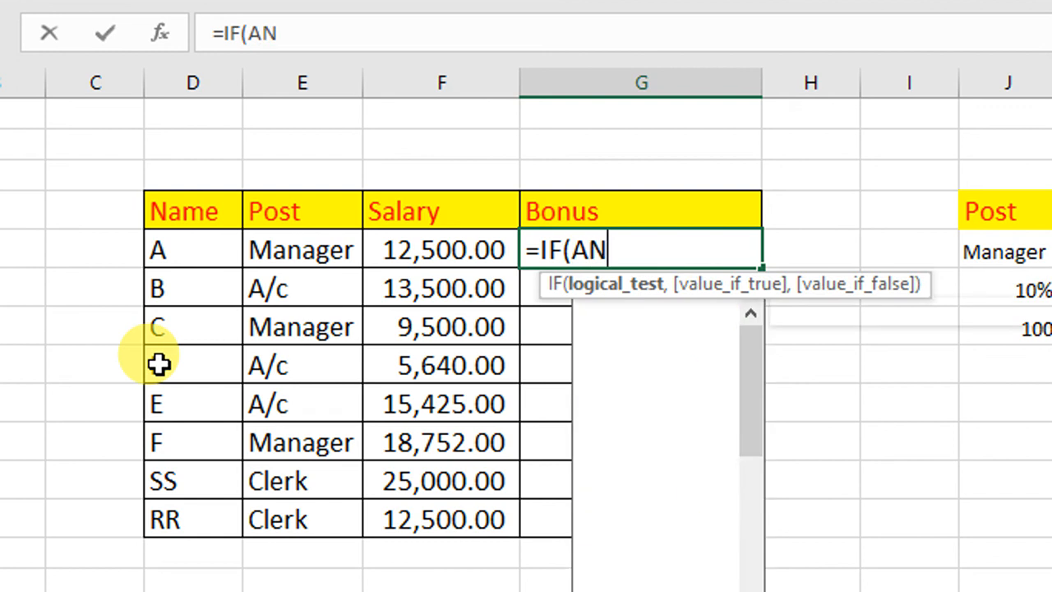
type("D(")
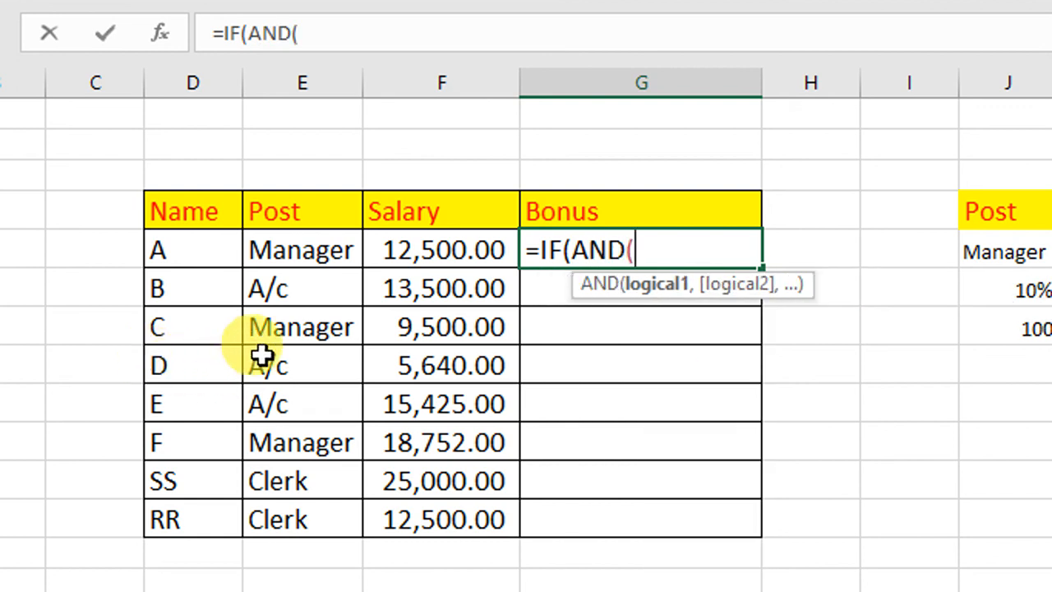
left_click(292, 256)
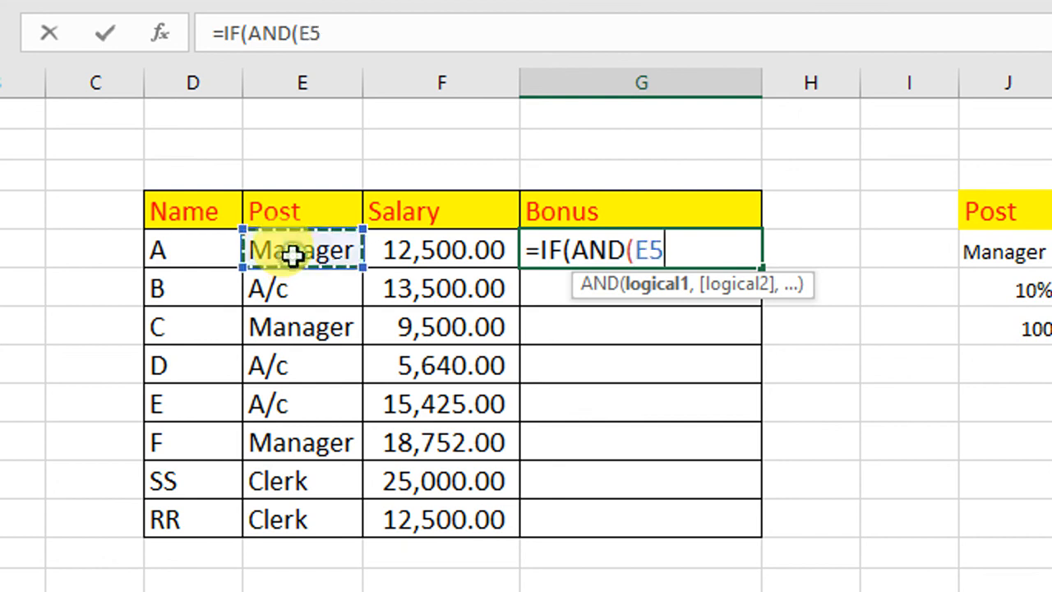
type("=\"M")
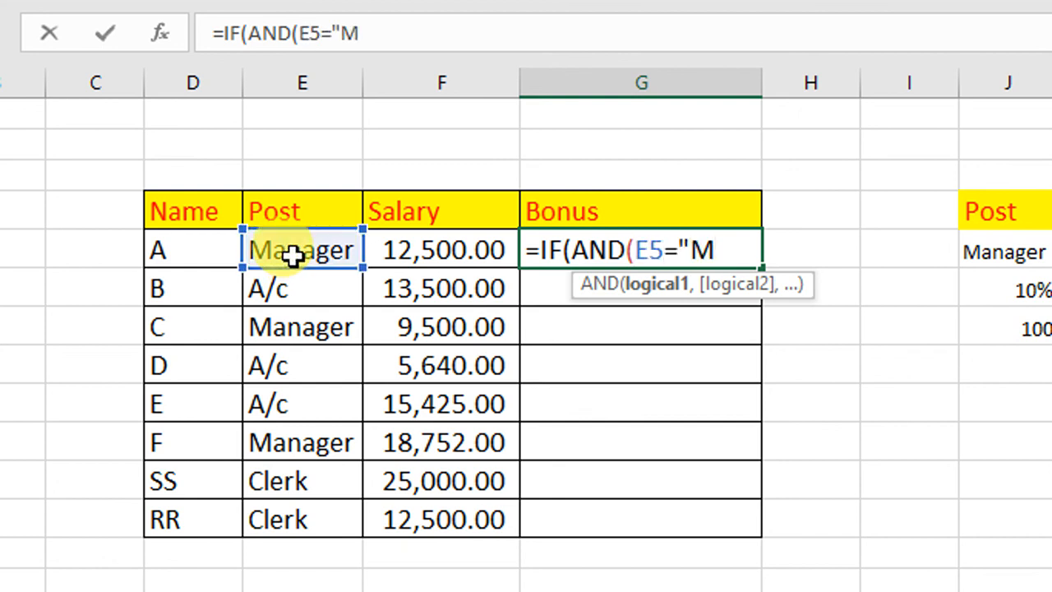
type("anager\",")
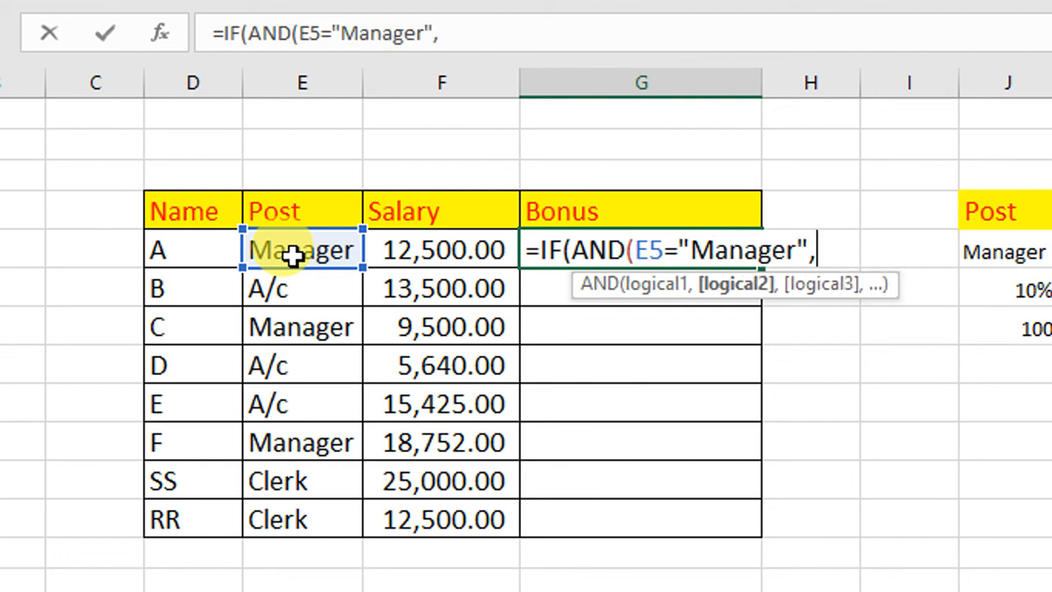
left_click(426, 254)
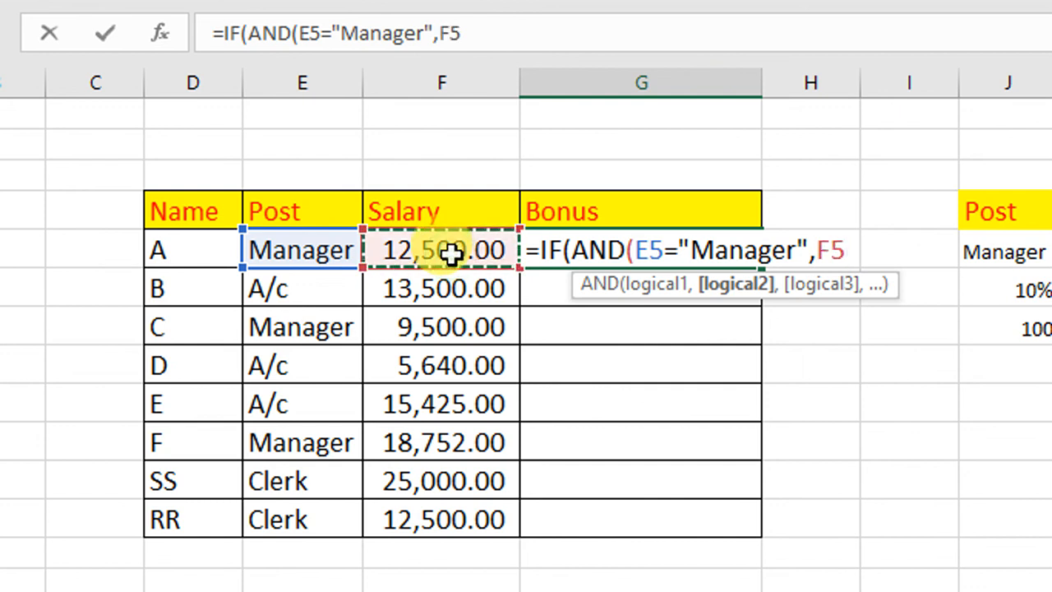
type(">=1500")
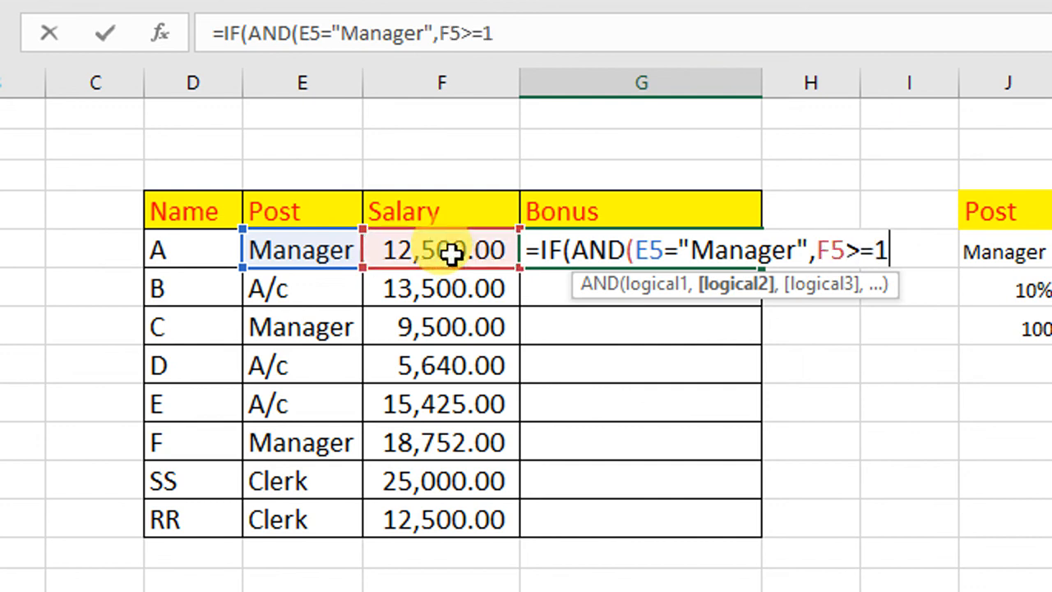
type("0")
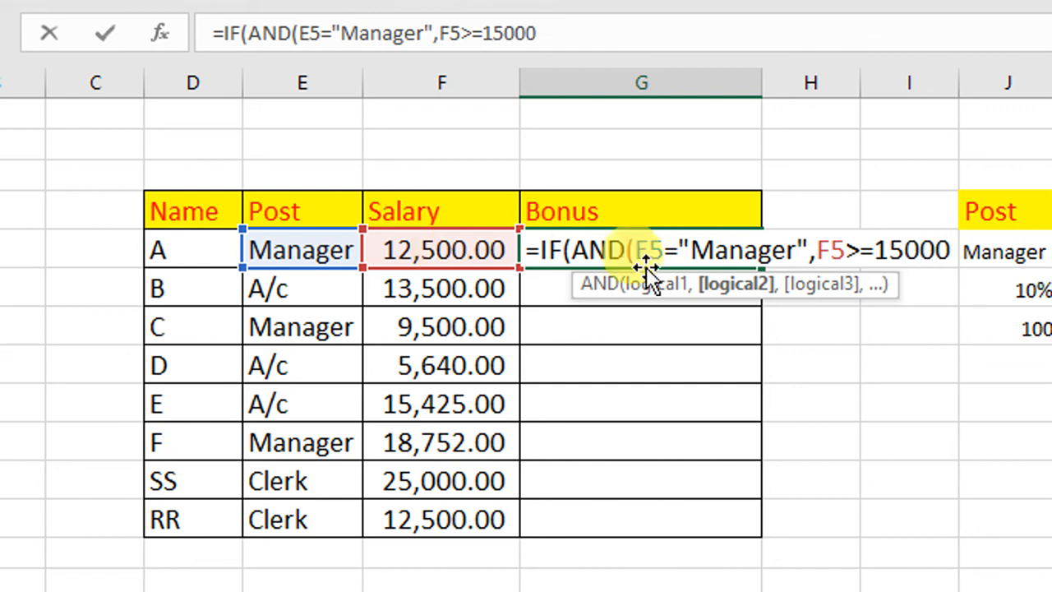
type(",")
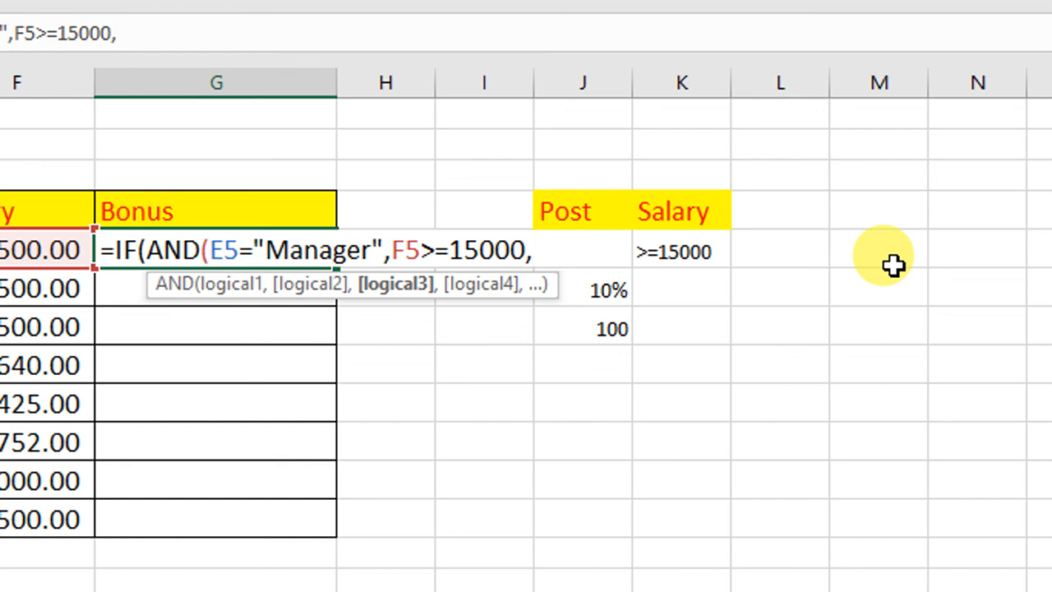
key("BackSpace")
type(")")
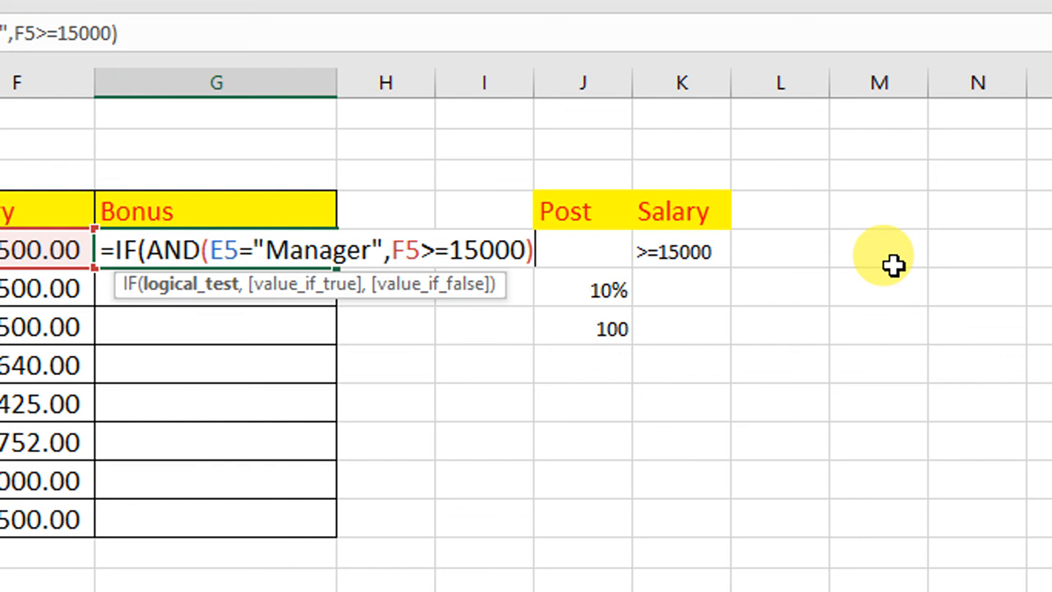
Step: Complete the G5 formula with F5*10% if true and 100 if false, and fill it down the Bonus column
type(",")
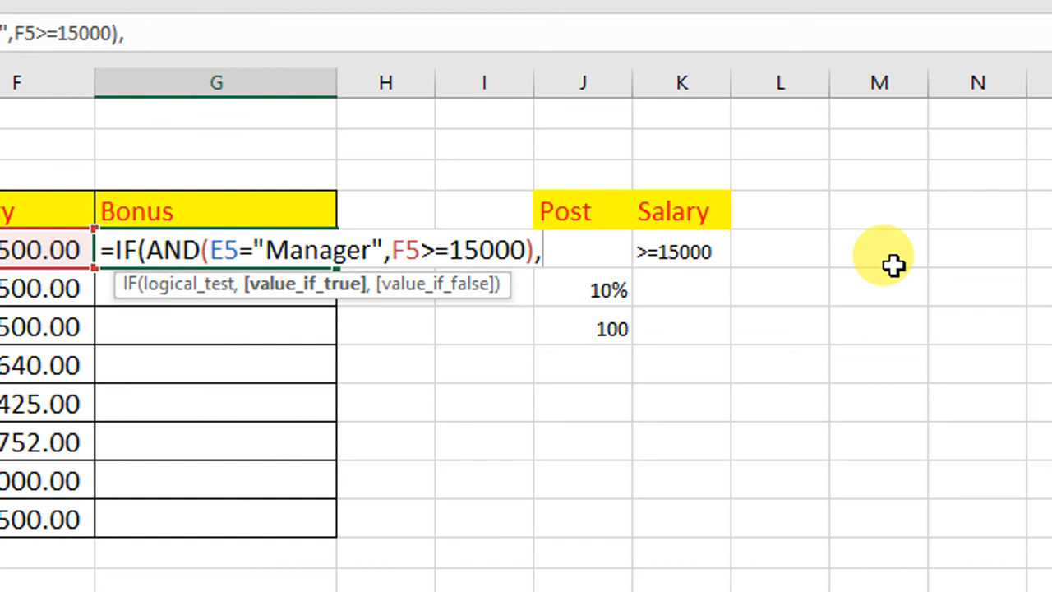
type("F5")
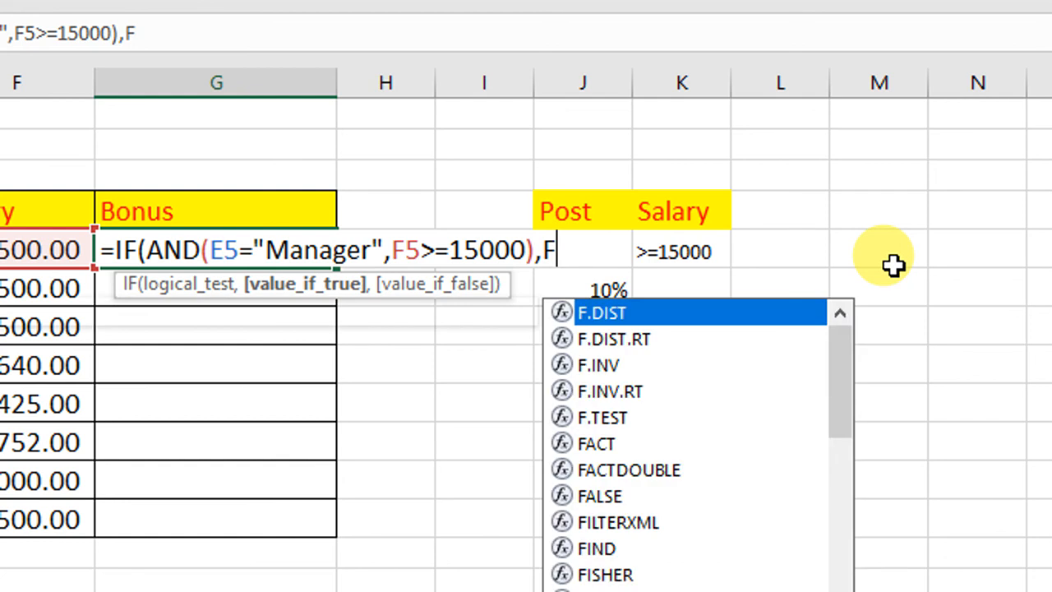
type("*10%")
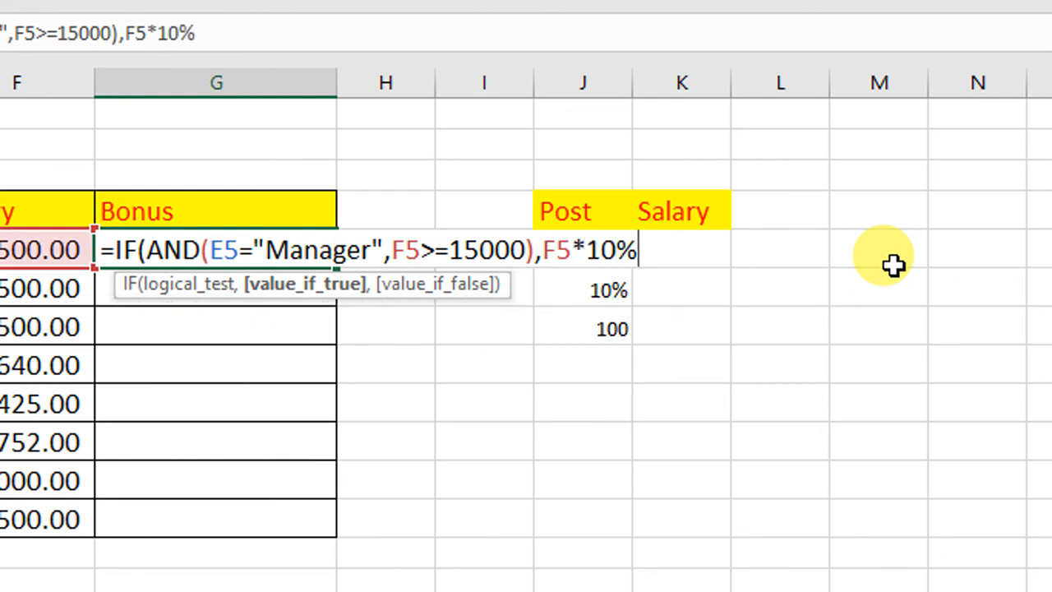
type(",100)")
key("Return")
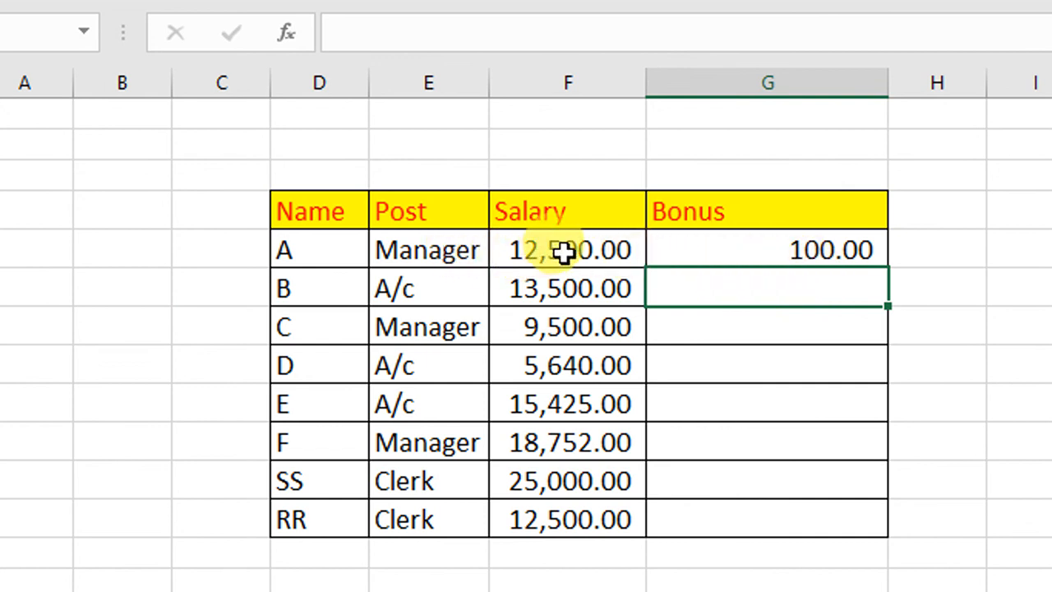
left_click(739, 246)
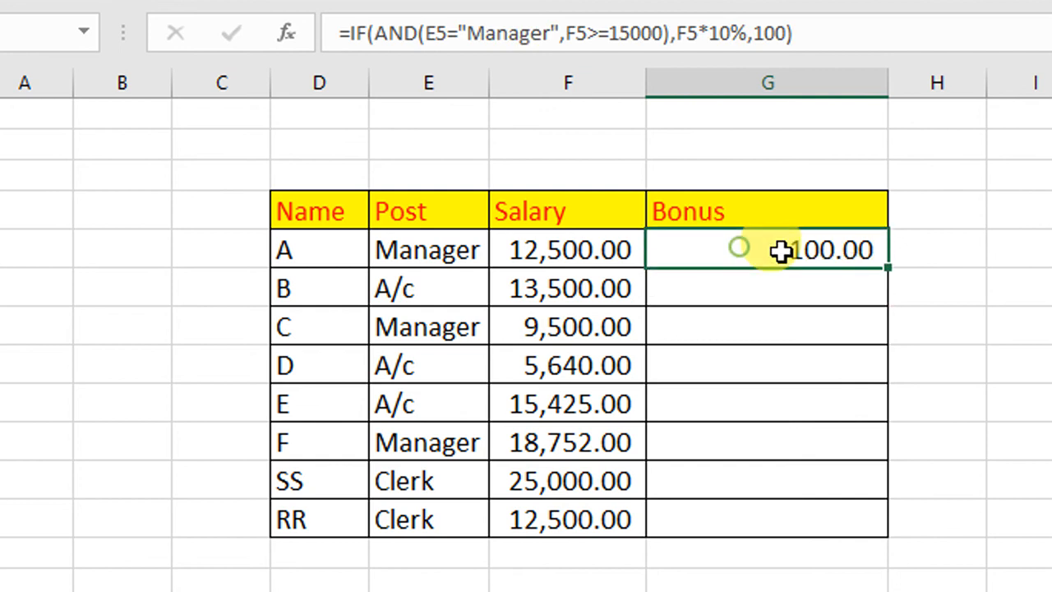
double_click(888, 268)
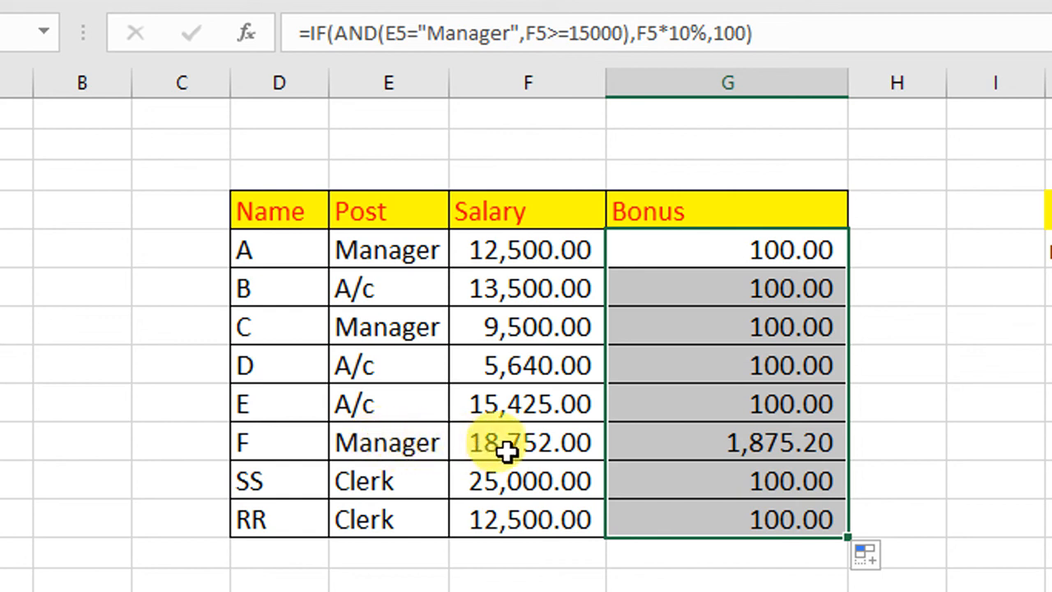
Step: Examine the bonus formula in F's row and compare the results across the Bonus column
left_click(732, 450)
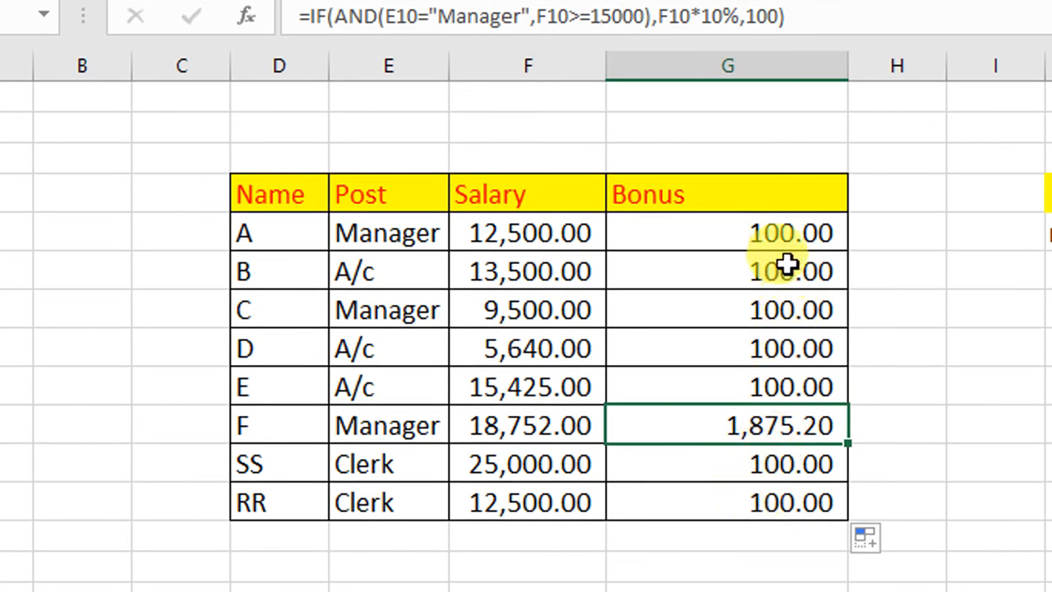
left_click(779, 235)
left_click_drag(779, 297, 774, 462)
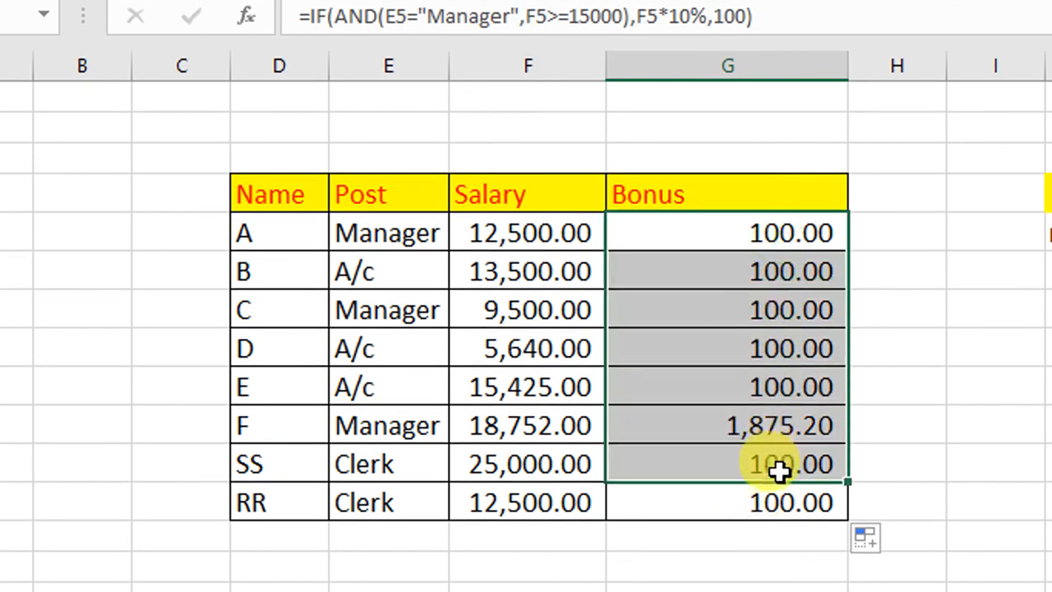
Step: Replace the AND function with OR in the G5 bonus formula
left_click(757, 239)
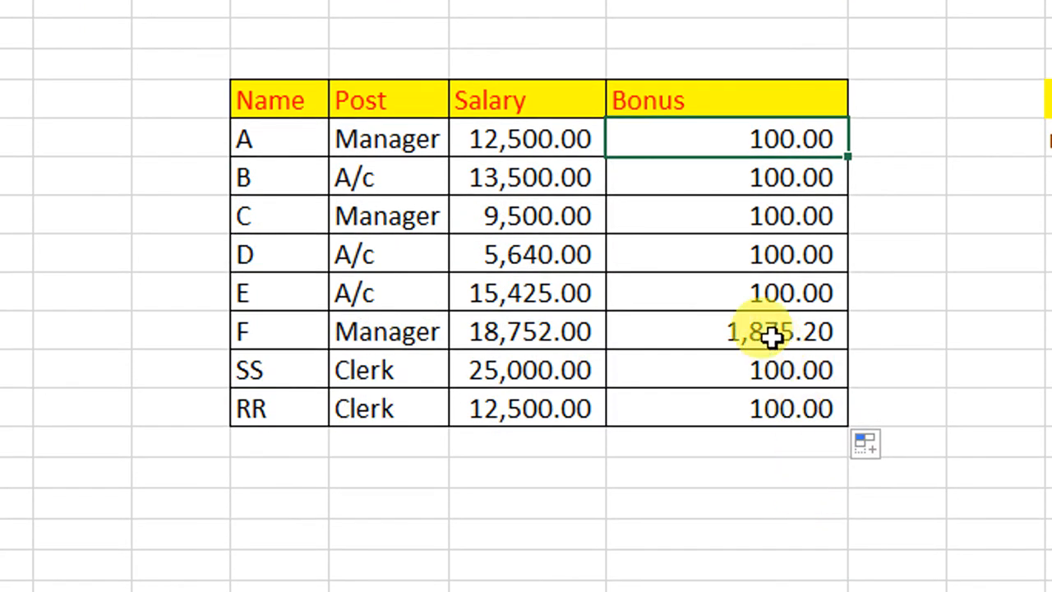
key("F2")
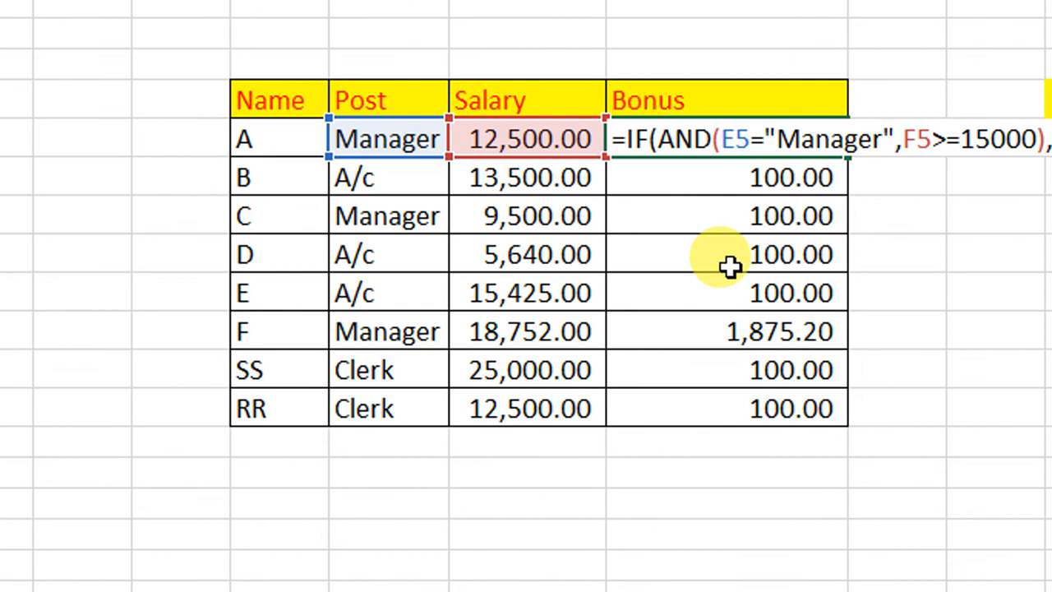
key("Left")
key("Left")
key("Left")
key("Left")
key("Left")
key("Left")
key("Left")
key("Left")
key("Left")
key("Left")
key("Left")
key("Left")
key("Left")
key("Left")
key("Left")
key("Left")
key("Left")
key("Left")
key("Left")
key("Left")
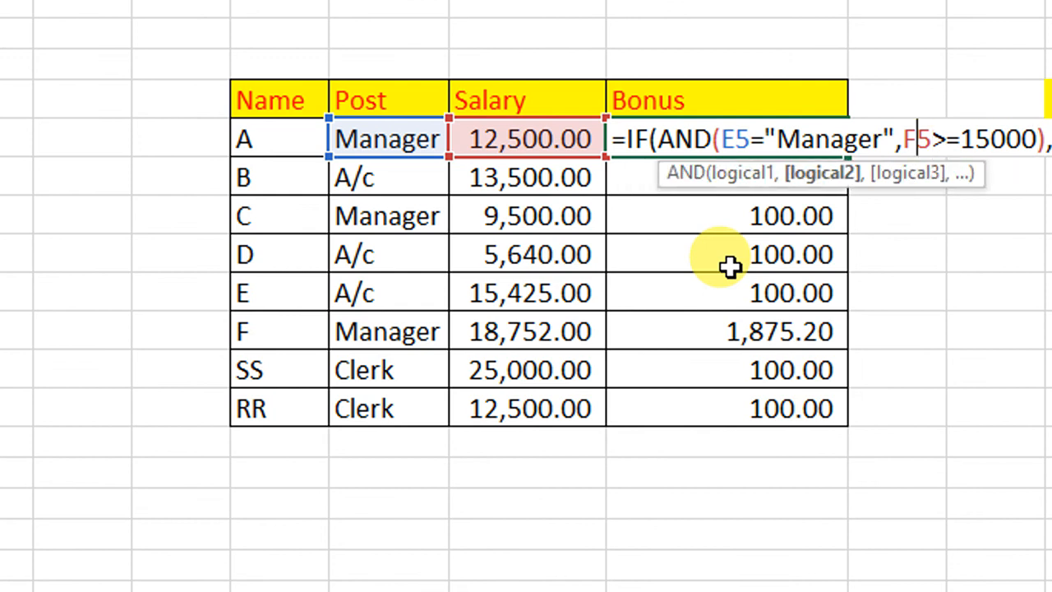
key("Left")
key("Left")
key("Left")
key("Left")
key("Left")
key("Left")
key("Left")
key("Left")
key("Left")
key("Left")
key("Left")
key("Left")
key("Left")
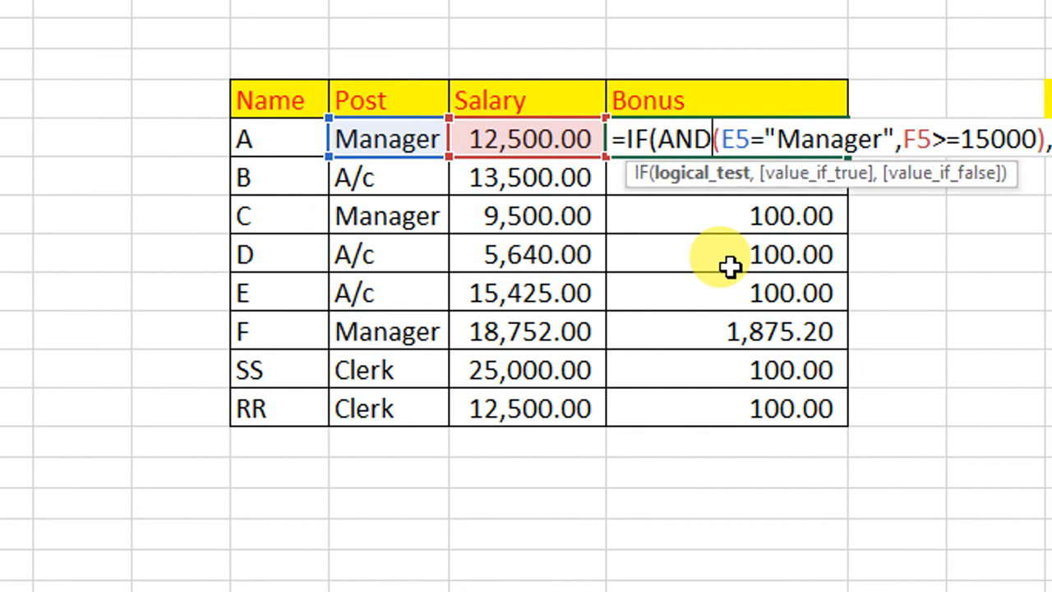
key("BackSpace")
key("BackSpace")
key("BackSpace")
type("OR")
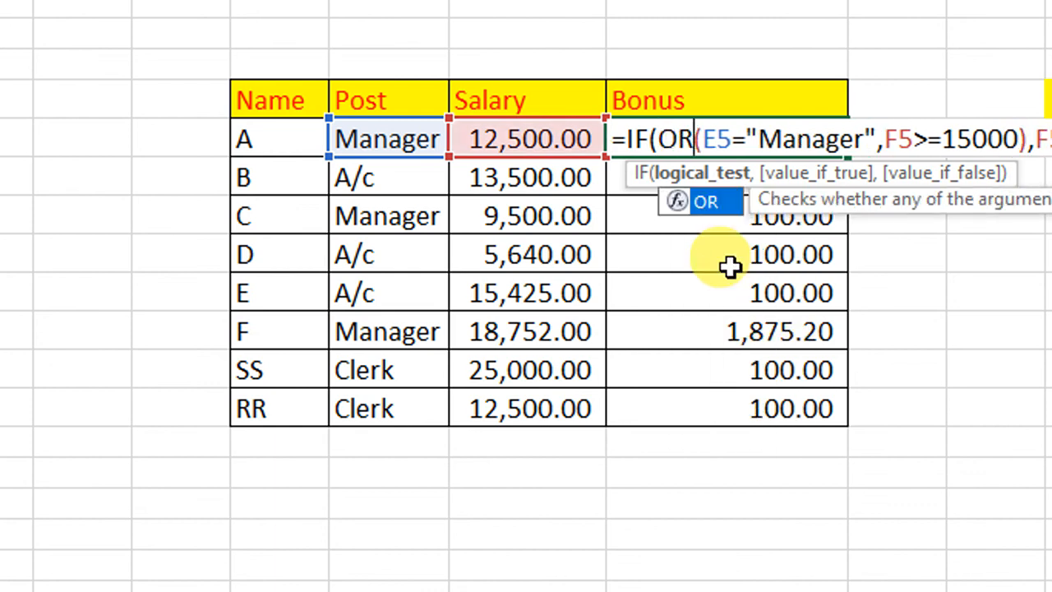
Step: Replace the second condition F5>=15000 in the G5 formula with E5="A/c" and enter the formula
key("Right")
key("Right")
key("Right")
key("Right")
key("Right")
key("Right")
key("Right")
key("Right")
key("Right")
key("Right")
key("Right")
key("Right")
key("Right")
key("Right")
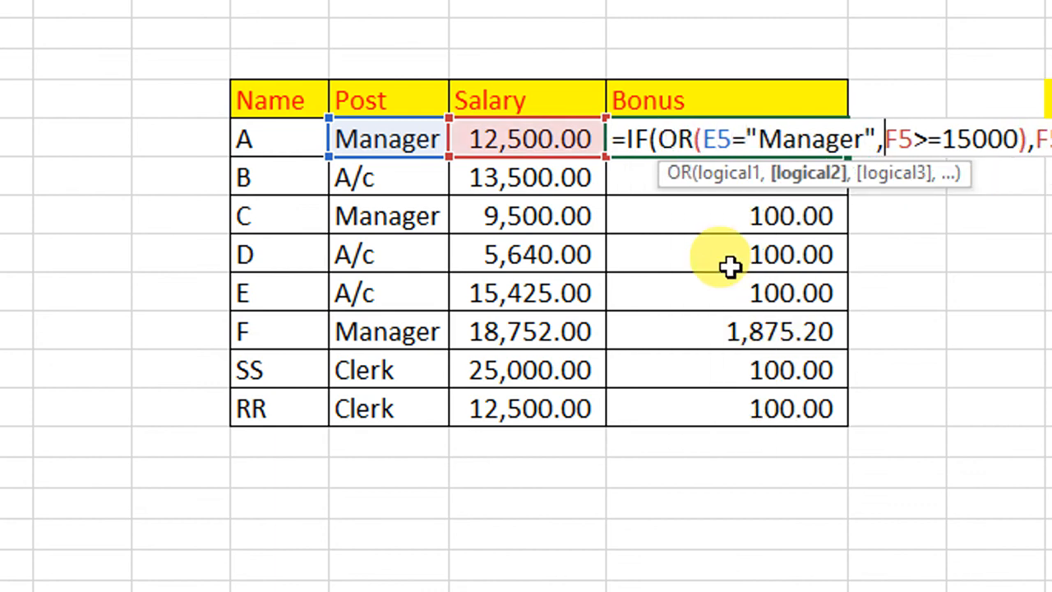
key("shift+Right")
key("shift+Right")
key("shift+Right")
key("shift+Right")
key("shift+Right")
key("shift+Right")
key("shift+Right")
key("shift+Right")
key("shift+Right")
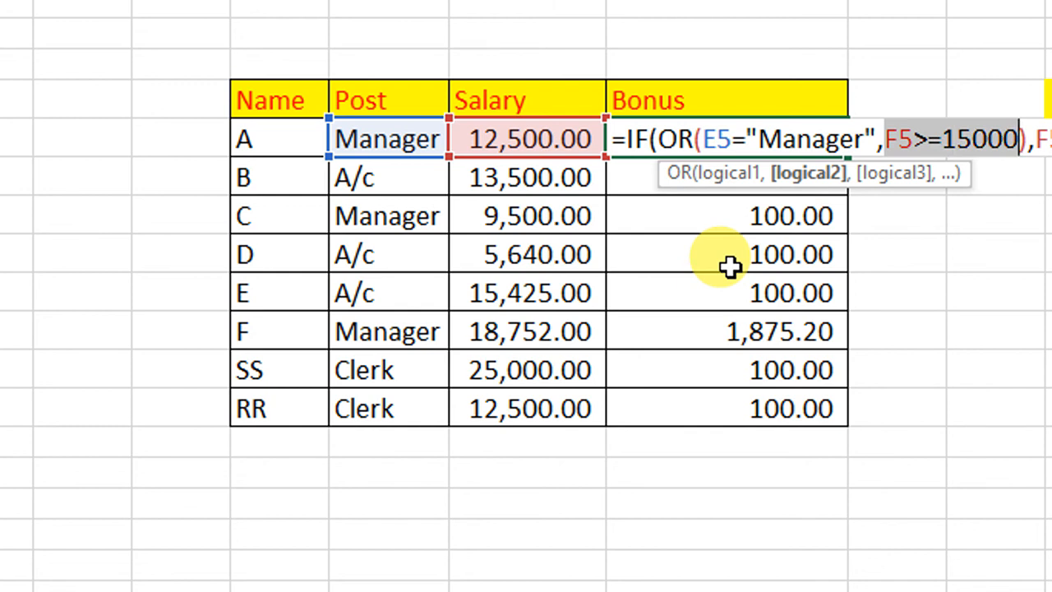
type("E5=")
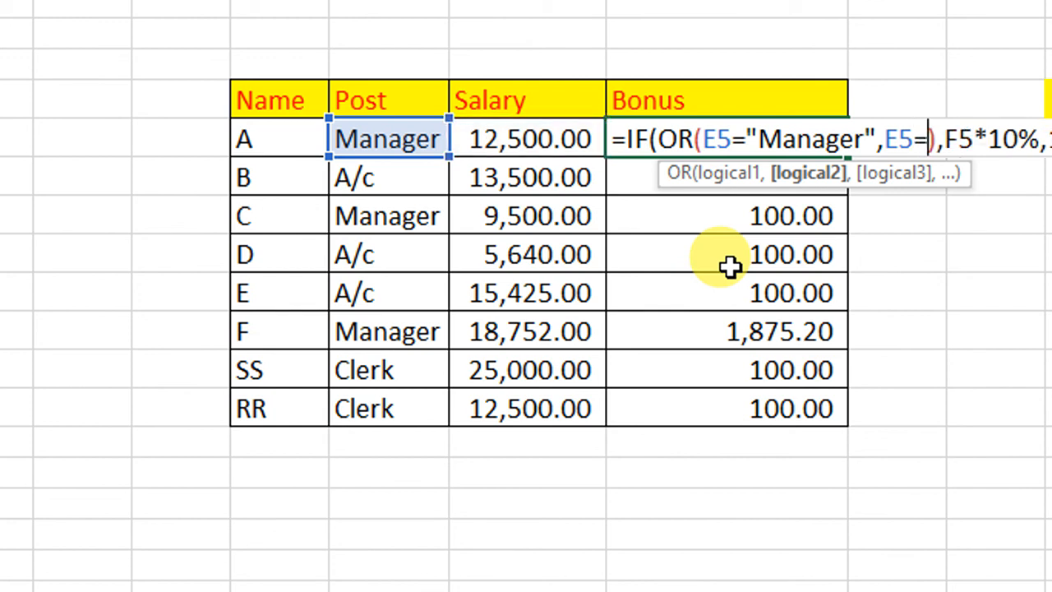
type("\"A/c")
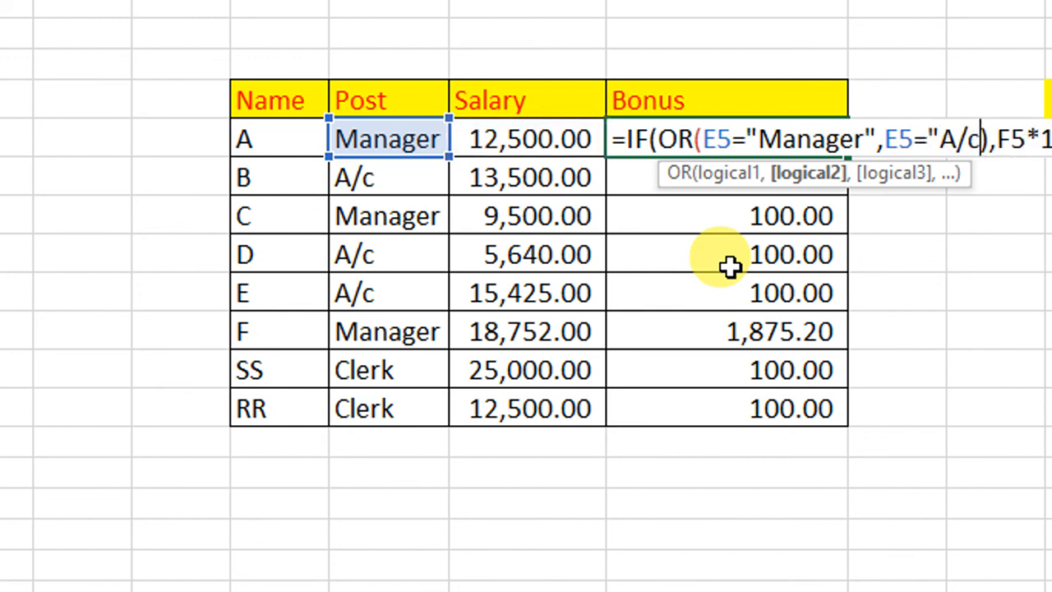
type("\"")
key("Right")
key("Right")
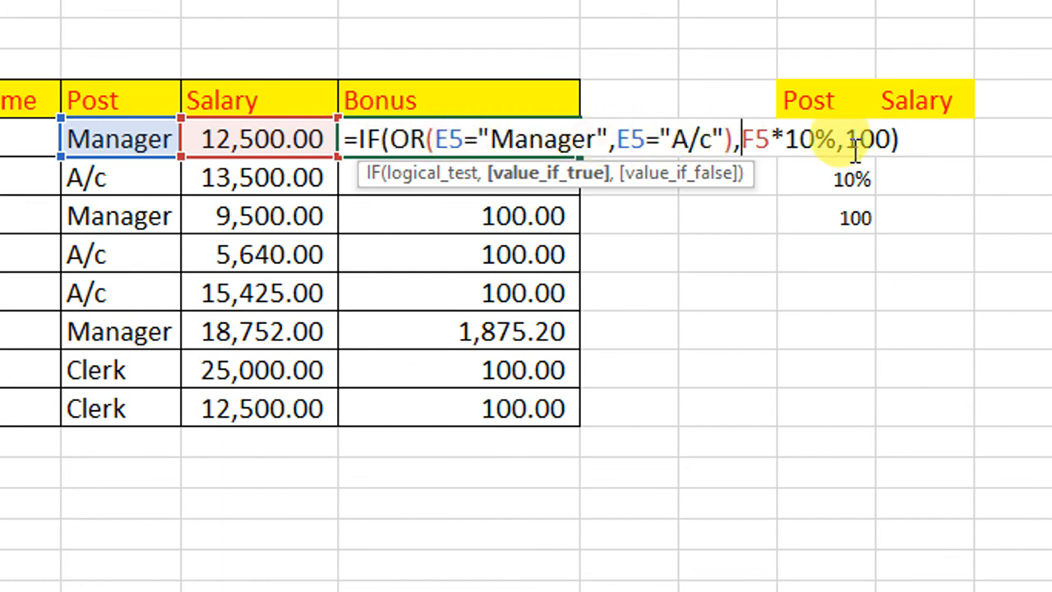
key("Return")
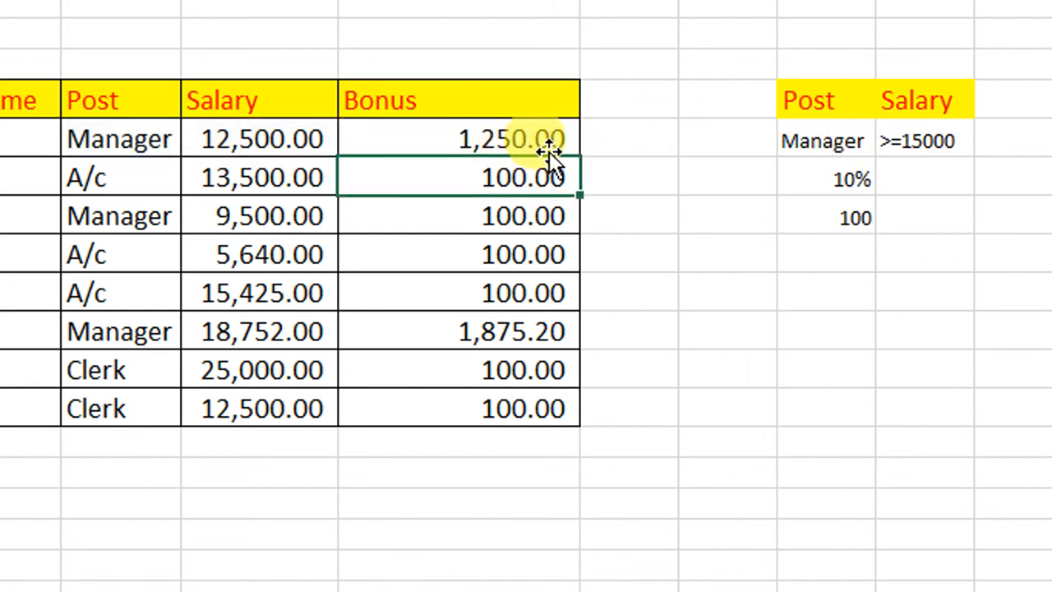
Step: Fill the OR-based formula from G5 down the Bonus column and check the copy in G11
left_click(559, 141)
double_click(580, 155)
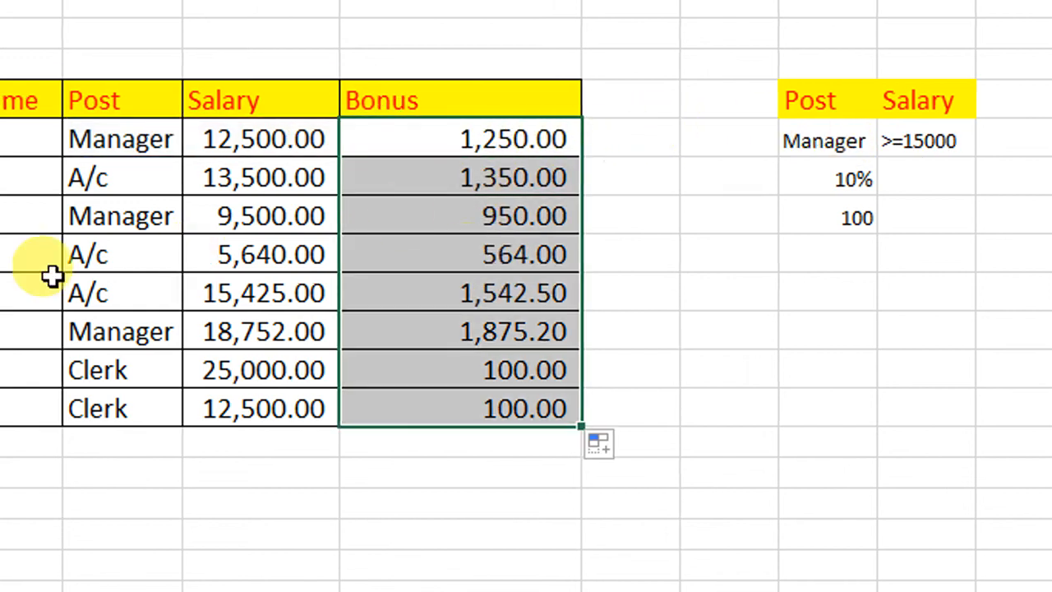
left_click(638, 374)
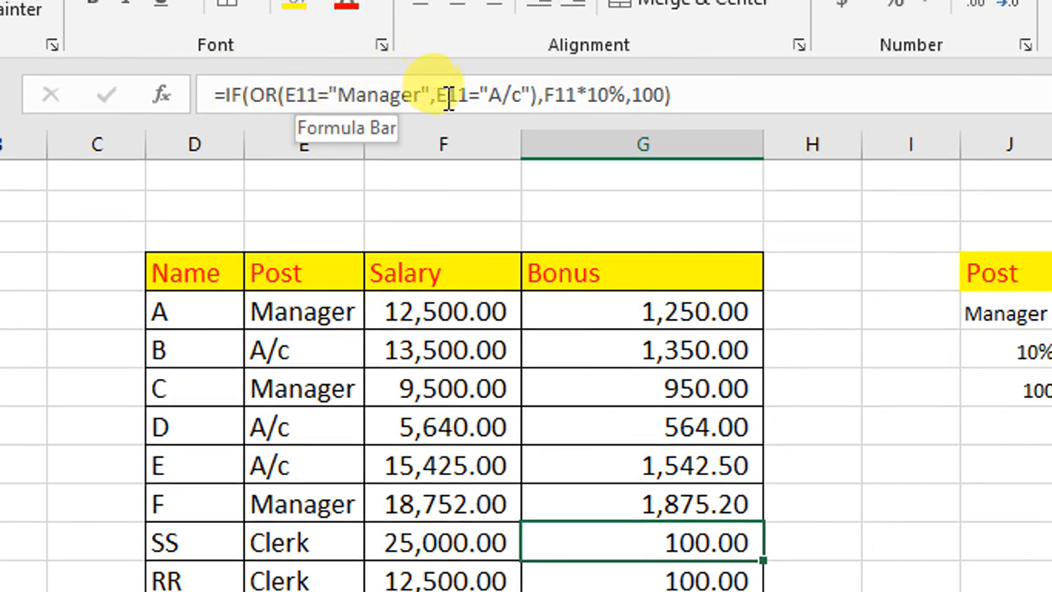
Step: Wrap the OR test in the G5 bonus formula in a NOT function and enter the formula
left_click(612, 312)
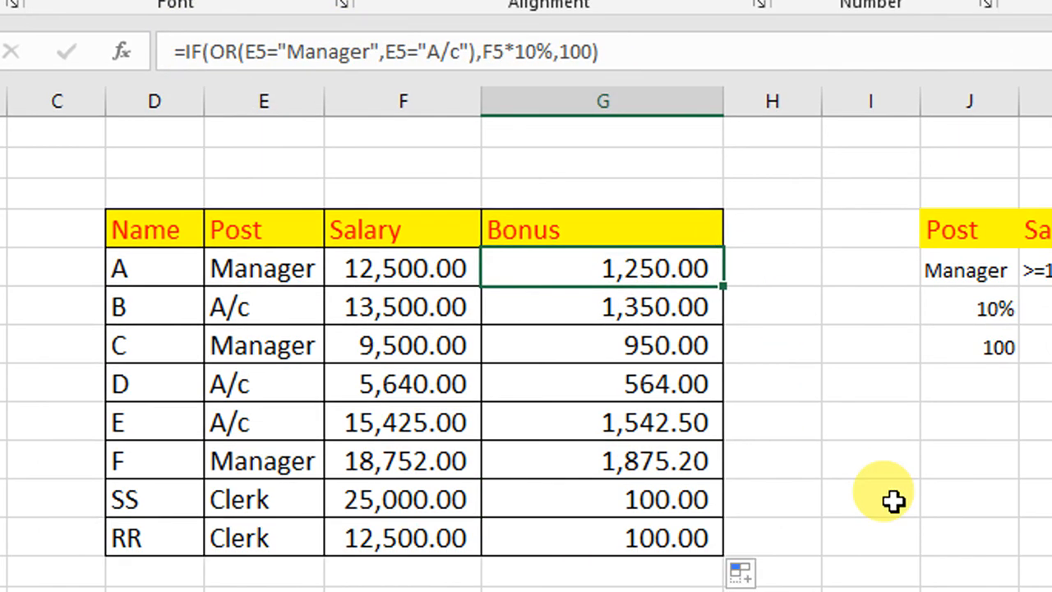
key("F2")
key("Left")
key("Left")
key("Left")
key("Left")
key("Left")
key("Left")
key("Left")
key("Left")
key("Left")
key("Left")
key("Left")
key("Left")
key("Left")
key("Left")
key("Left")
key("Left")
key("Left")
key("Left")
key("Left")
key("Left")
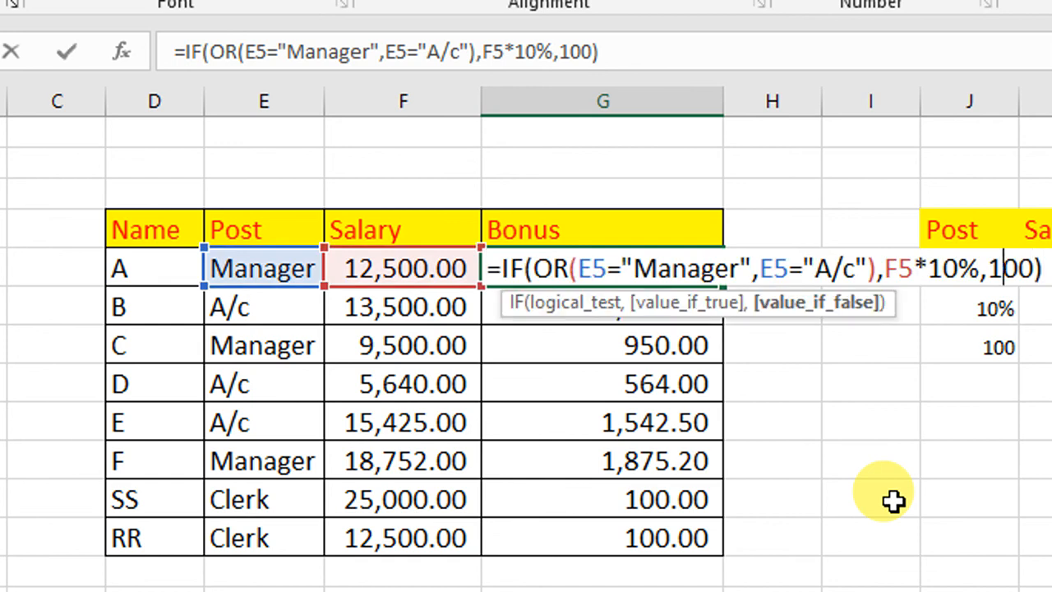
key("Left")
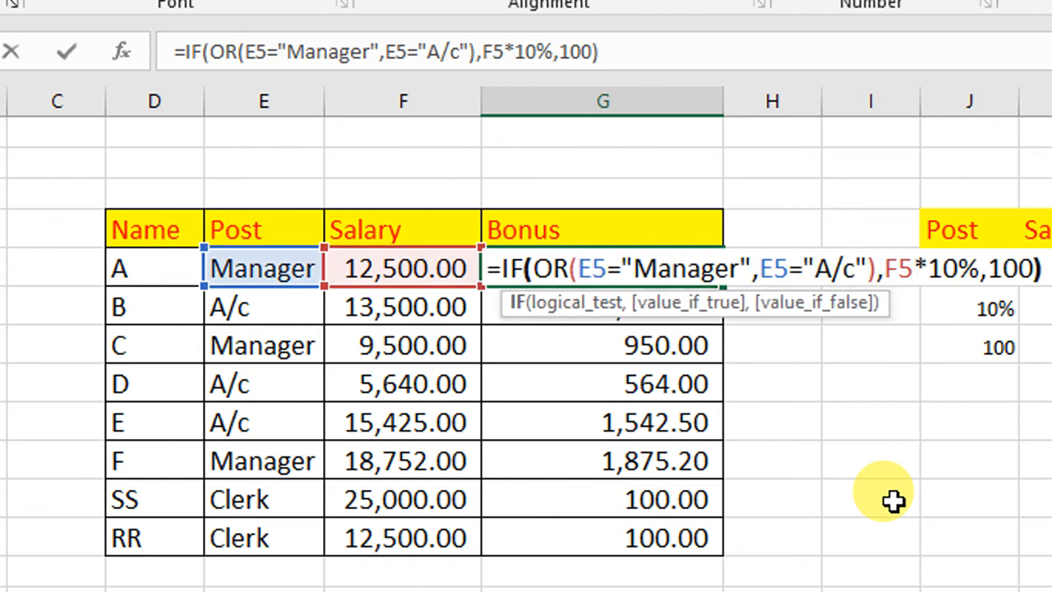
type("NOT(")
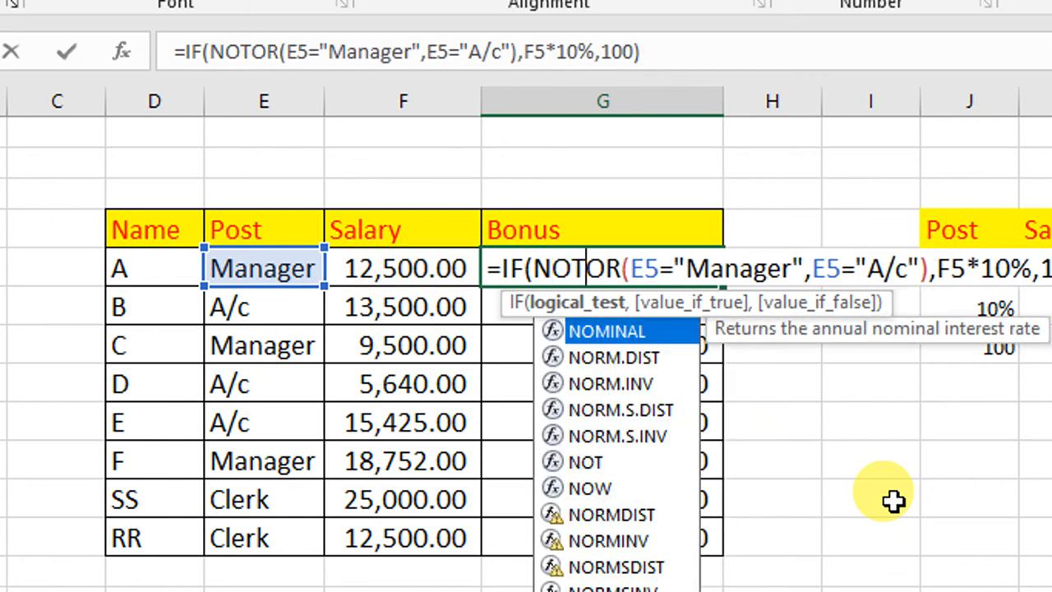
key("Right")
key("Right")
key("Right")
key("Right")
key("Right")
key("Right")
key("Right")
key("Right")
key("Right")
key("Right")
key("Right")
key("Right")
key("Right")
key("Right")
key("Right")
key("Right")
key("Right")
key("Right")
key("Right")
key("Right")
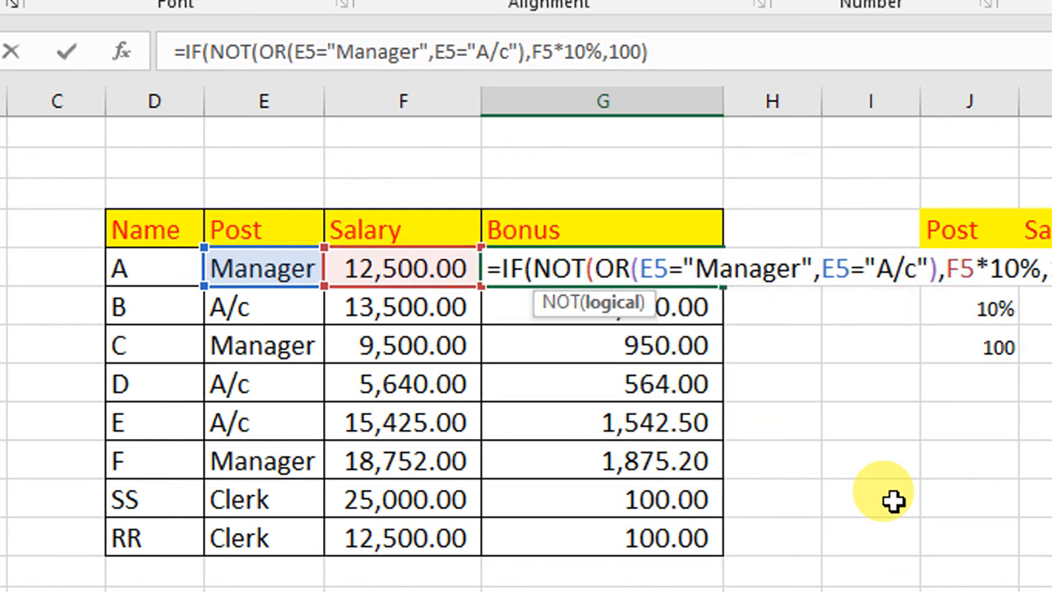
type(")")
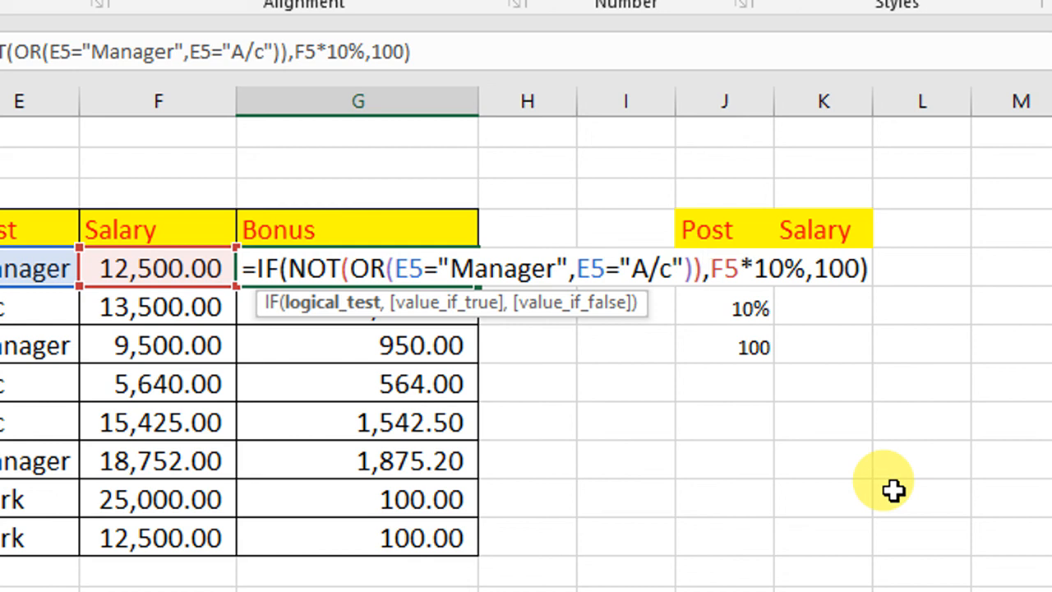
key("Return")
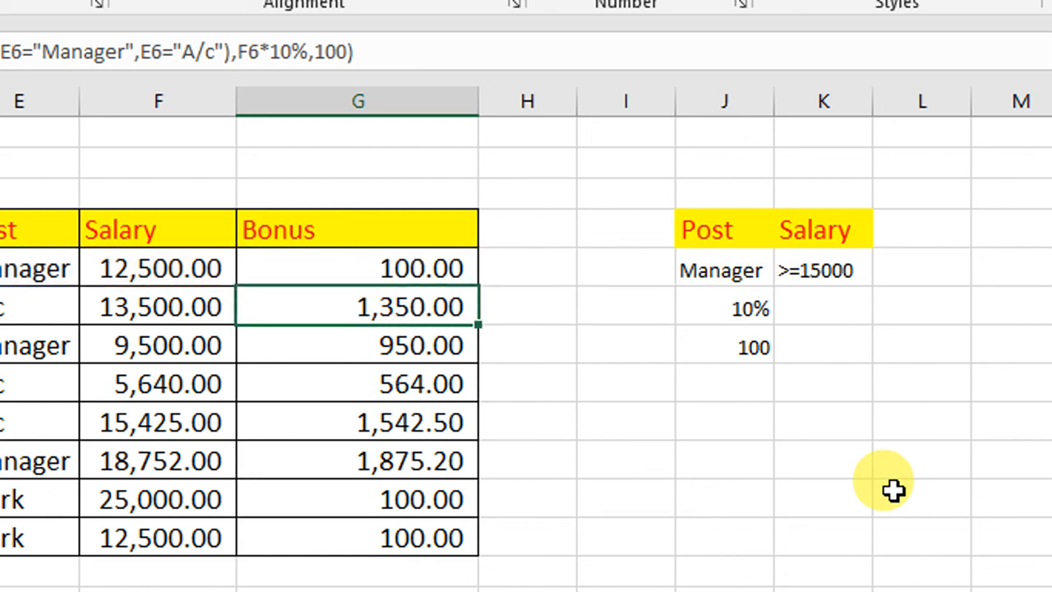
Step: Fill the NOT-based formula from G5 down the Bonus column and check the copy in G11
left_click(455, 271)
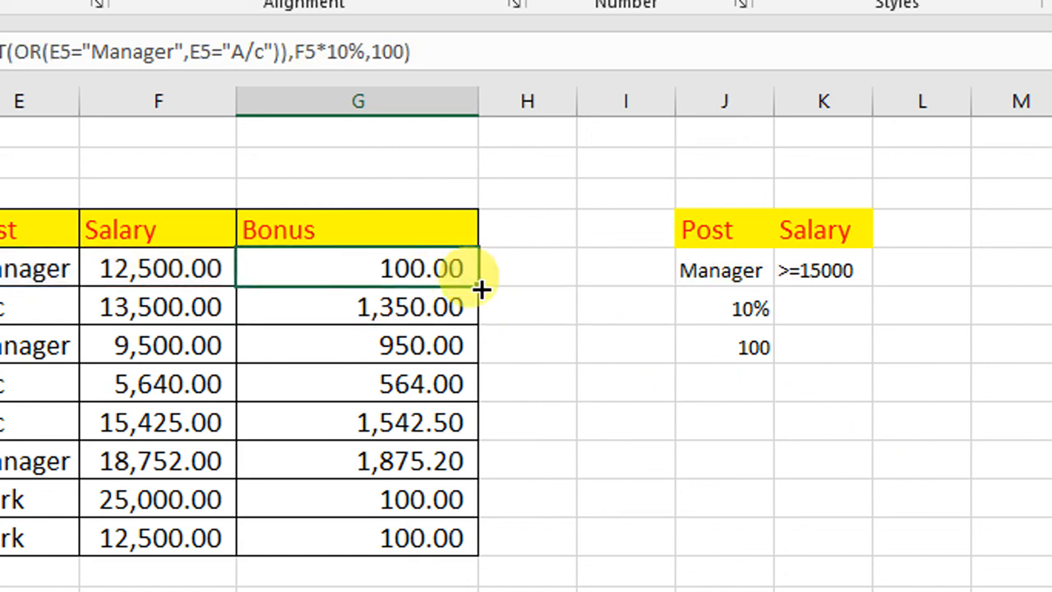
double_click(477, 287)
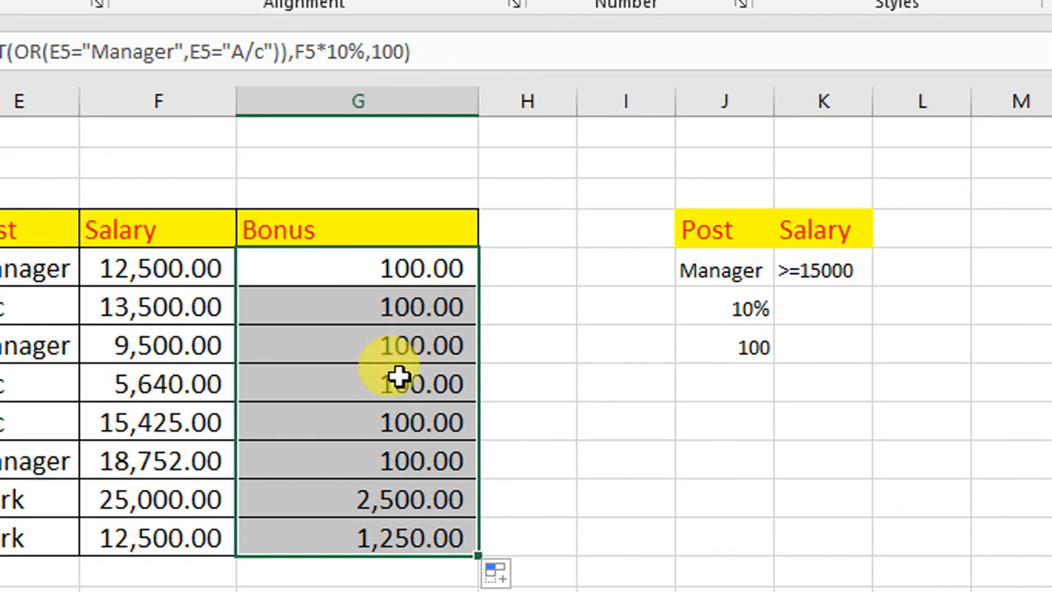
left_click(352, 492)
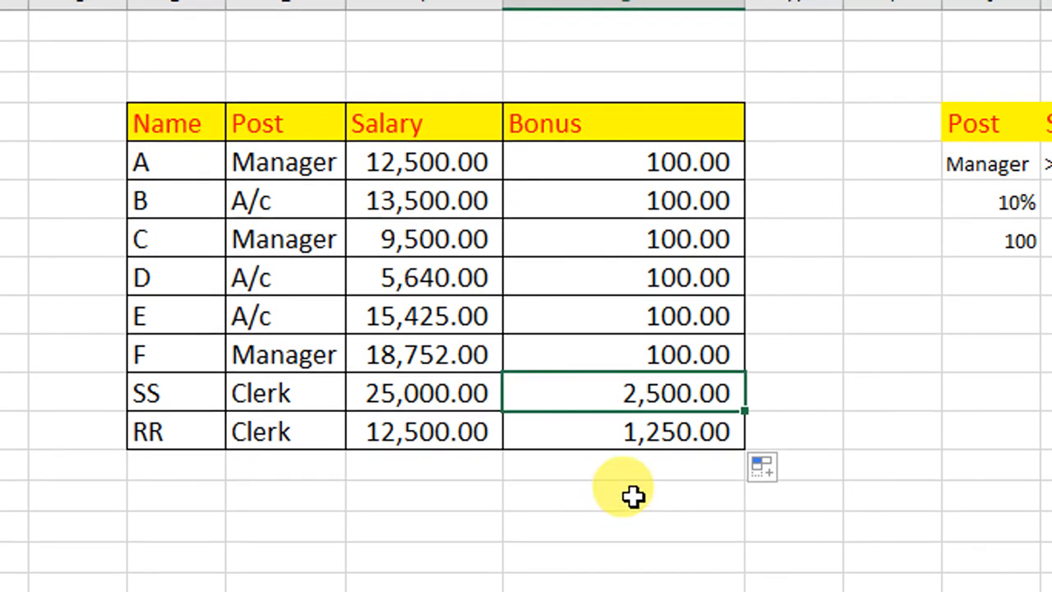
key("alt+Tab")
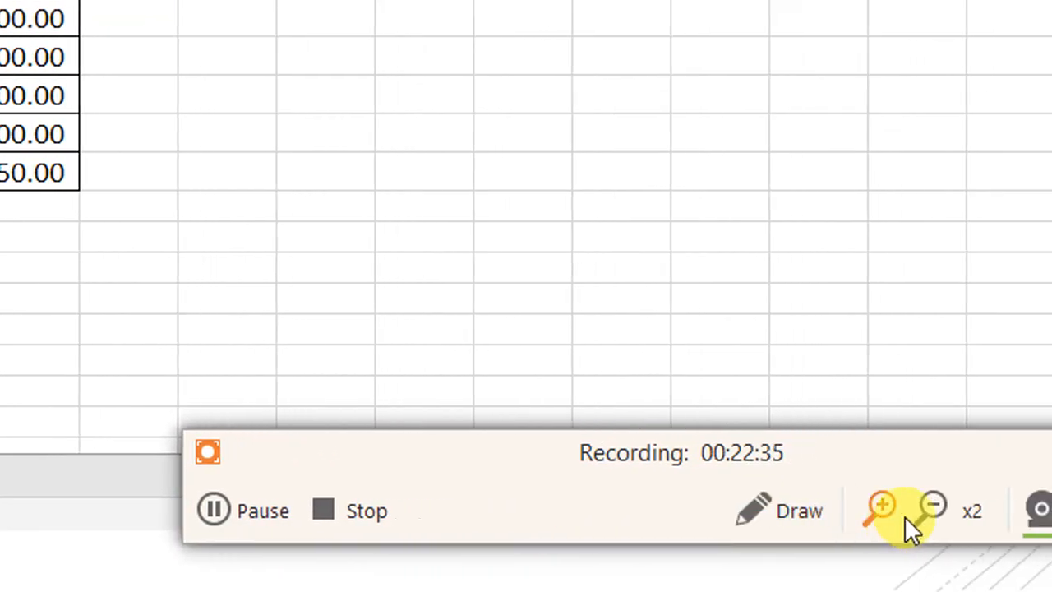
left_click(894, 514)
left_click(998, 520)
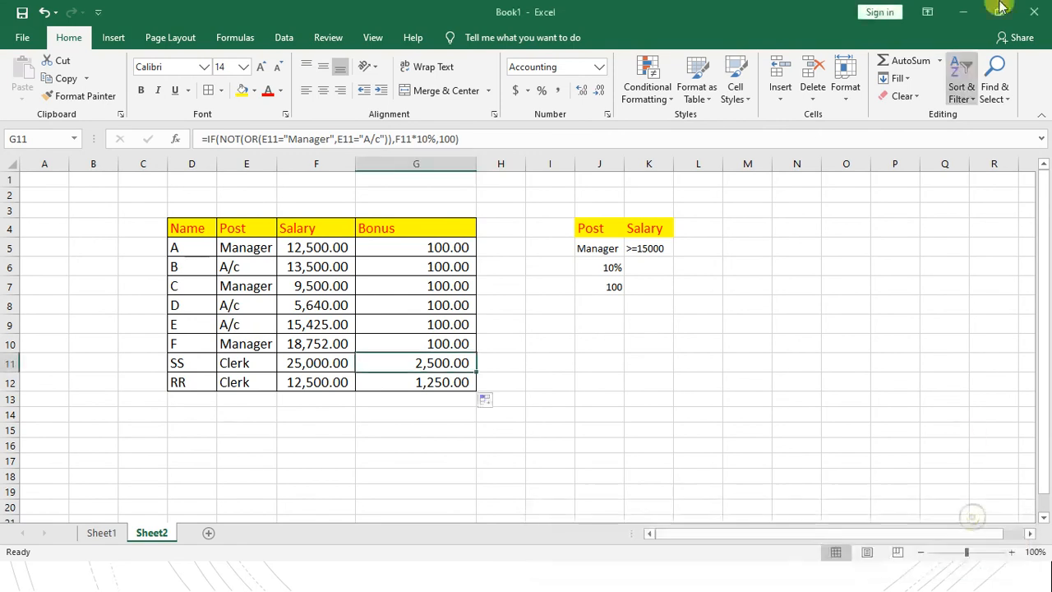
Step: Close the Book1 workbook
left_click(1034, 11)
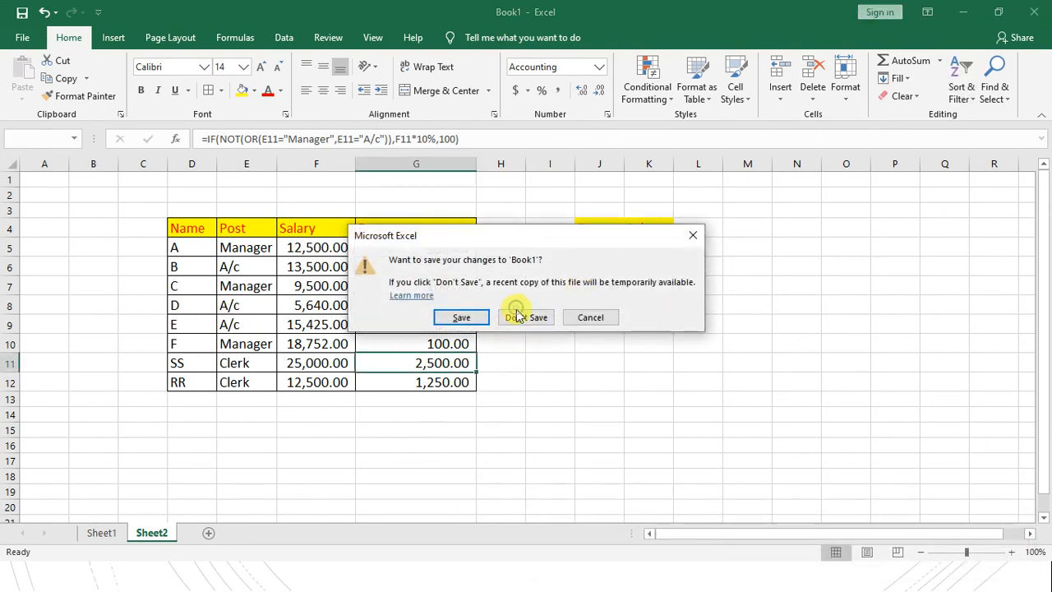